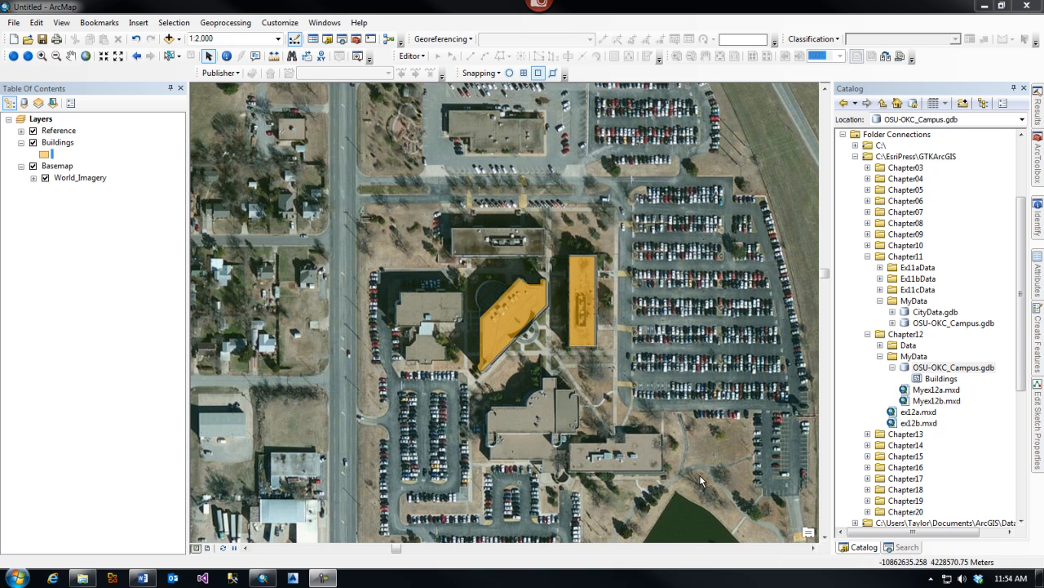
{"action": "scroll", "coordinate": [567, 349], "scroll_direction": "down", "scroll_amount": 2}
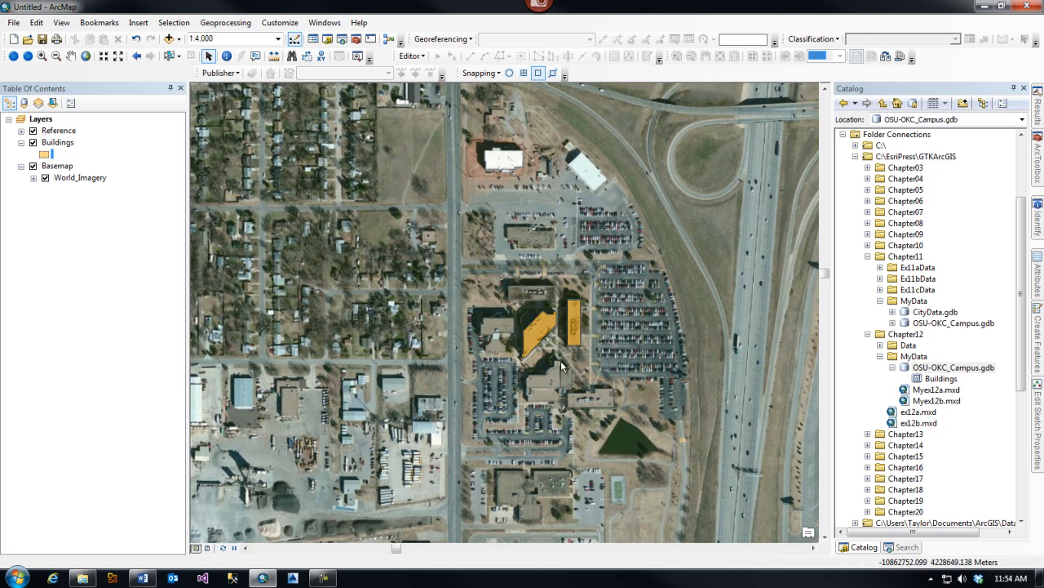
{"action": "scroll", "coordinate": [559, 358], "scroll_direction": "up", "scroll_amount": 1}
{"action": "scroll", "coordinate": [559, 364], "scroll_direction": "up", "scroll_amount": 2}
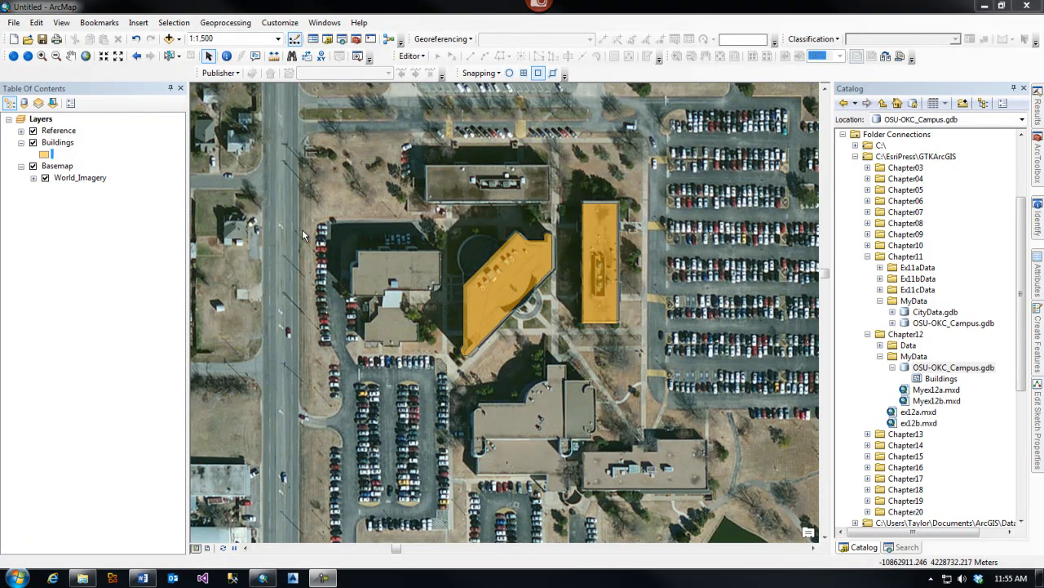
- Remove the Buildings layer from the map and delete the Buildings feature class from Chapter12's OSU-OKC_Campus.gdb
{"action": "right_click", "coordinate": [64, 144]}
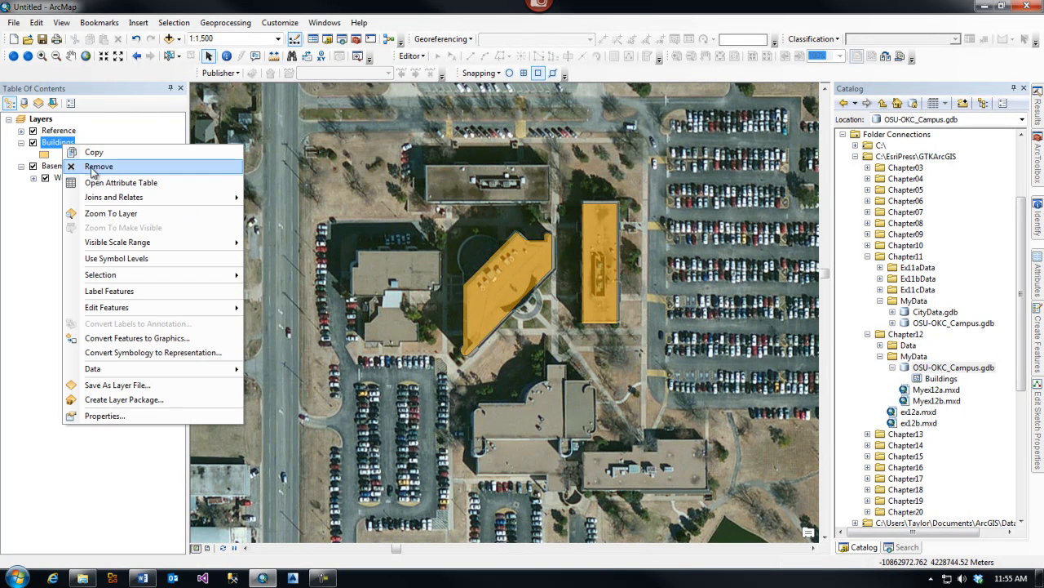
{"action": "left_click", "coordinate": [91, 166]}
{"action": "right_click", "coordinate": [939, 379]}
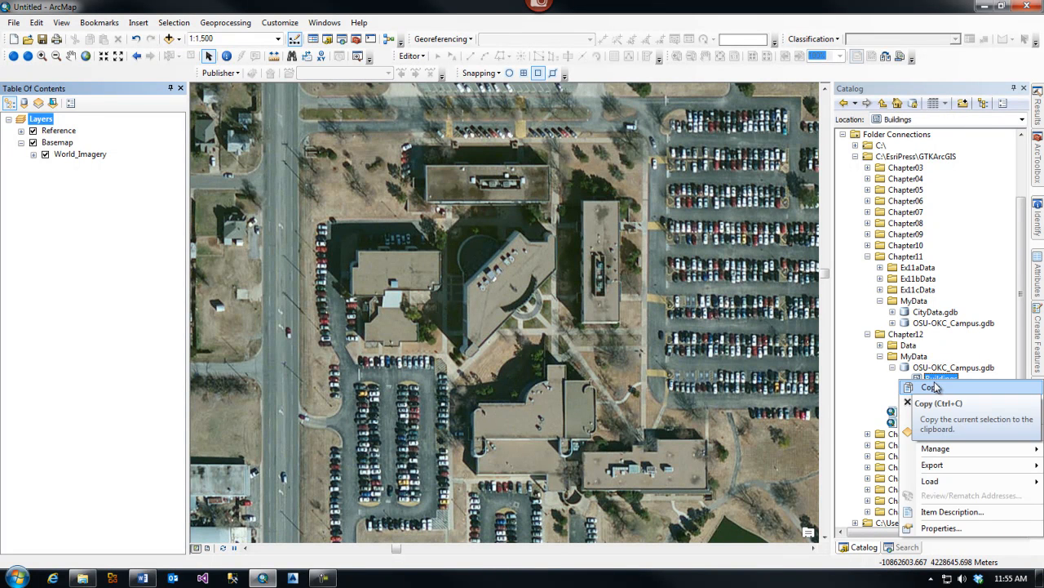
{"action": "mouse_move", "coordinate": [951, 485]}
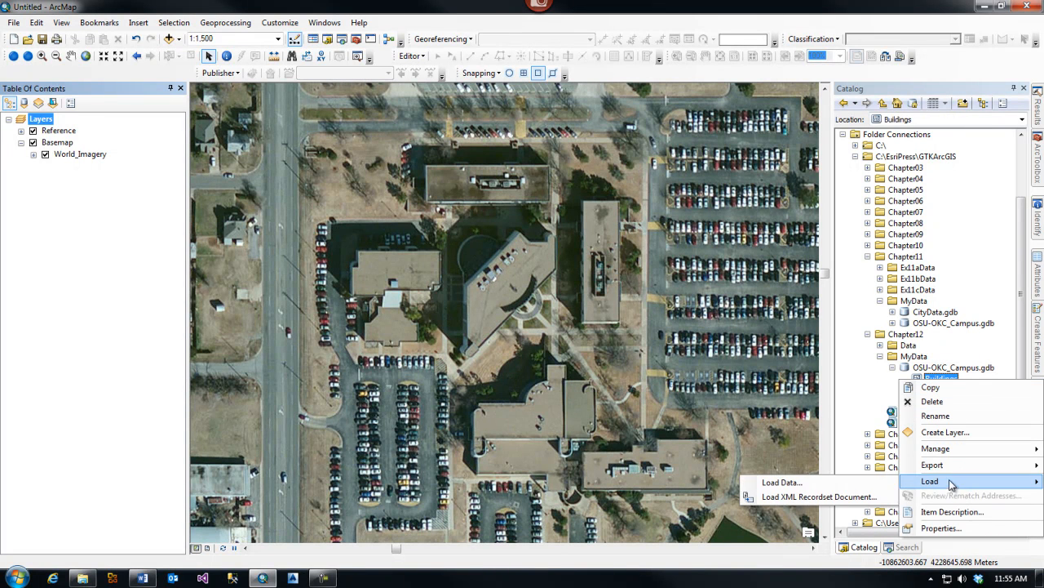
{"action": "left_click", "coordinate": [932, 401]}
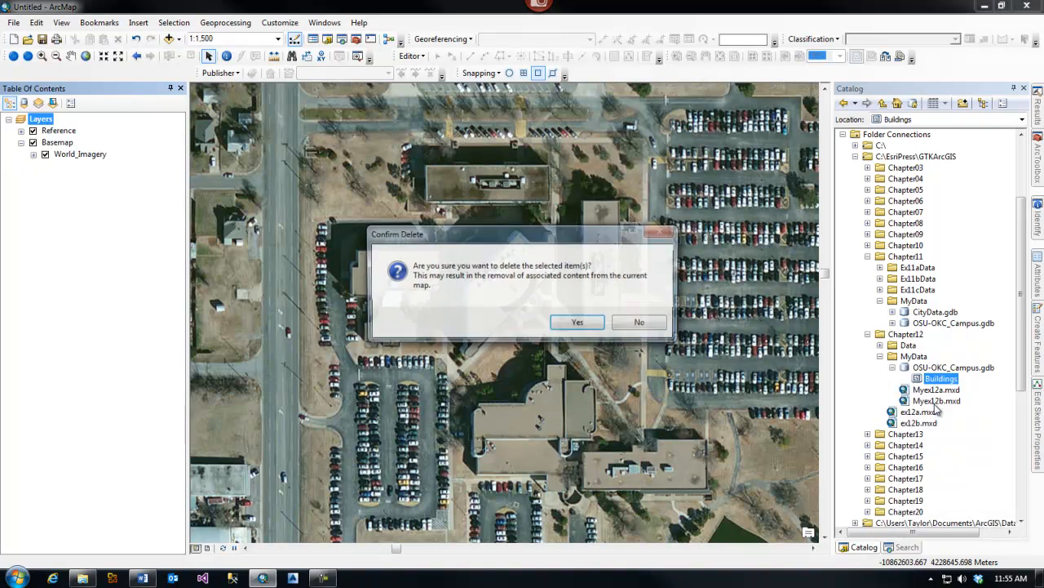
{"action": "left_click", "coordinate": [575, 324]}
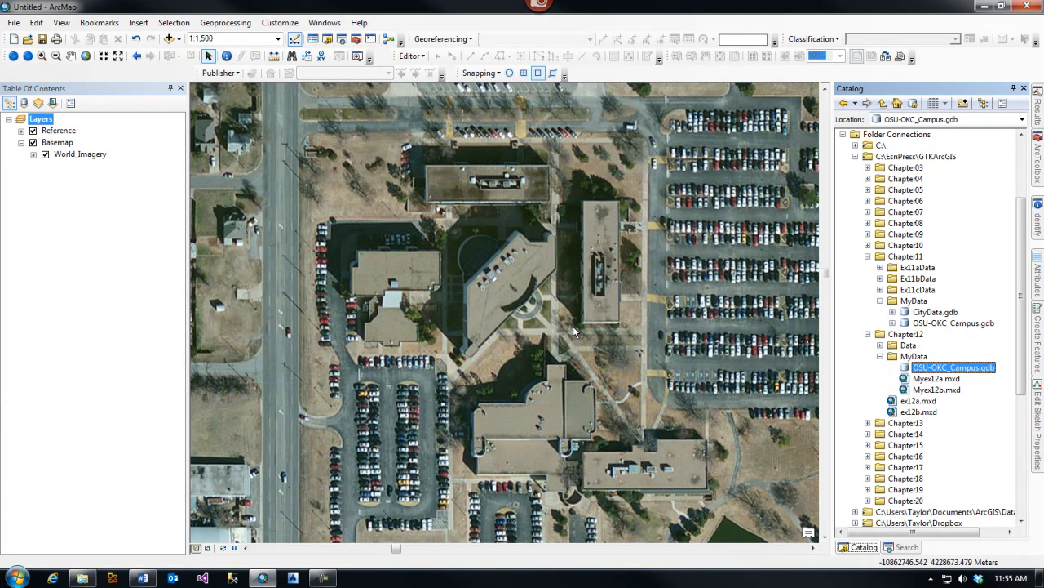
- Remove the Reference and Basemap group layers from the map
{"action": "right_click", "coordinate": [47, 132]}
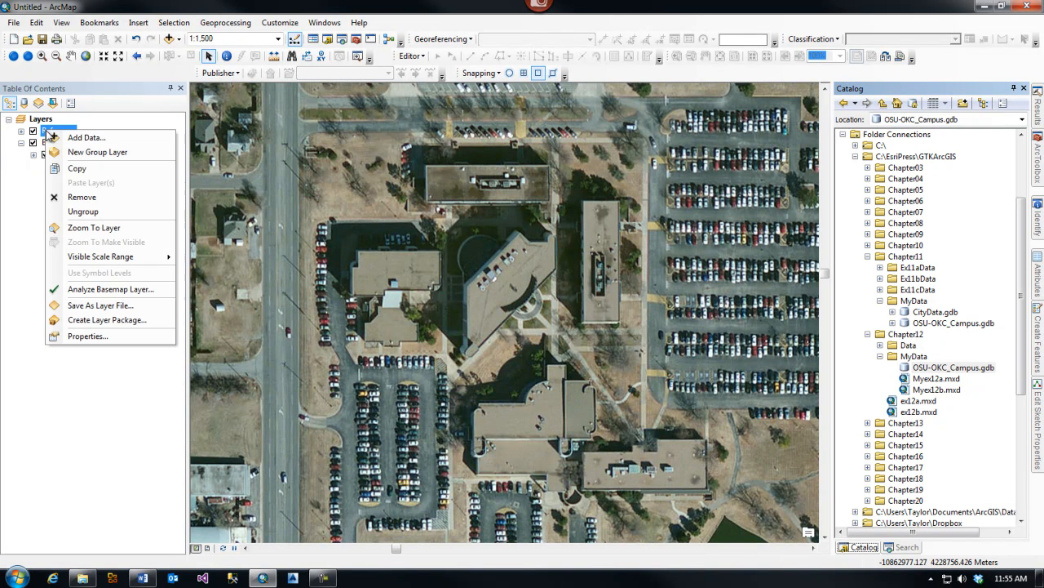
{"action": "left_click", "coordinate": [82, 197]}
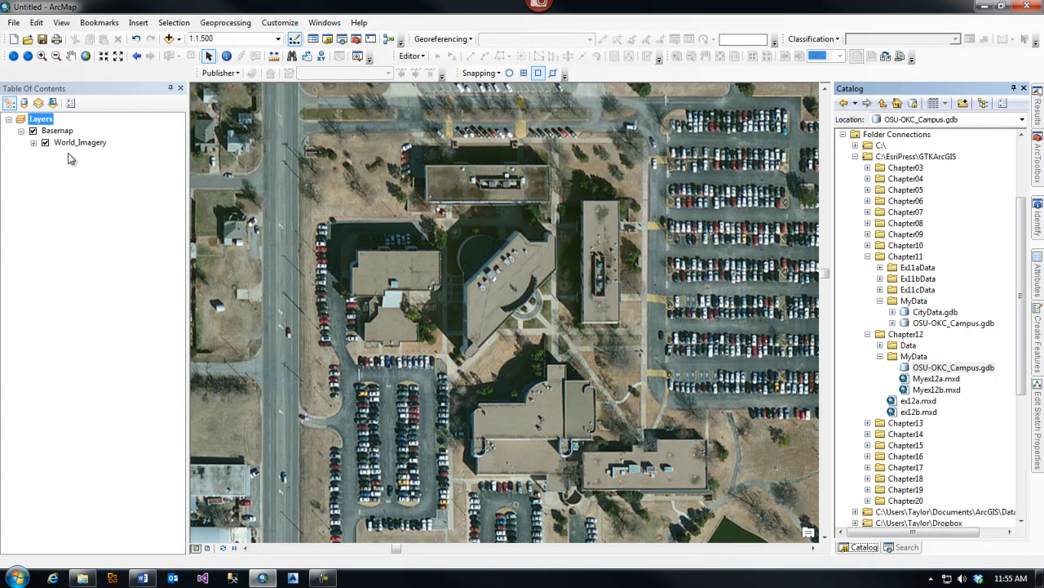
{"action": "right_click", "coordinate": [58, 132]}
{"action": "left_click", "coordinate": [98, 204]}
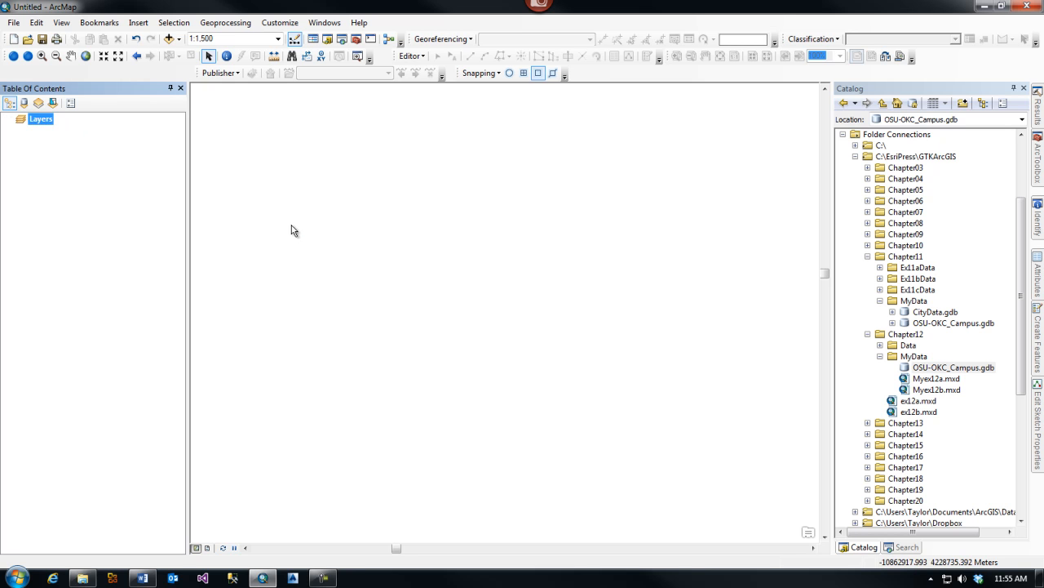
- Create a new map document from the Blank Map template without saving the changes to the untitled map
{"action": "left_click", "coordinate": [12, 23]}
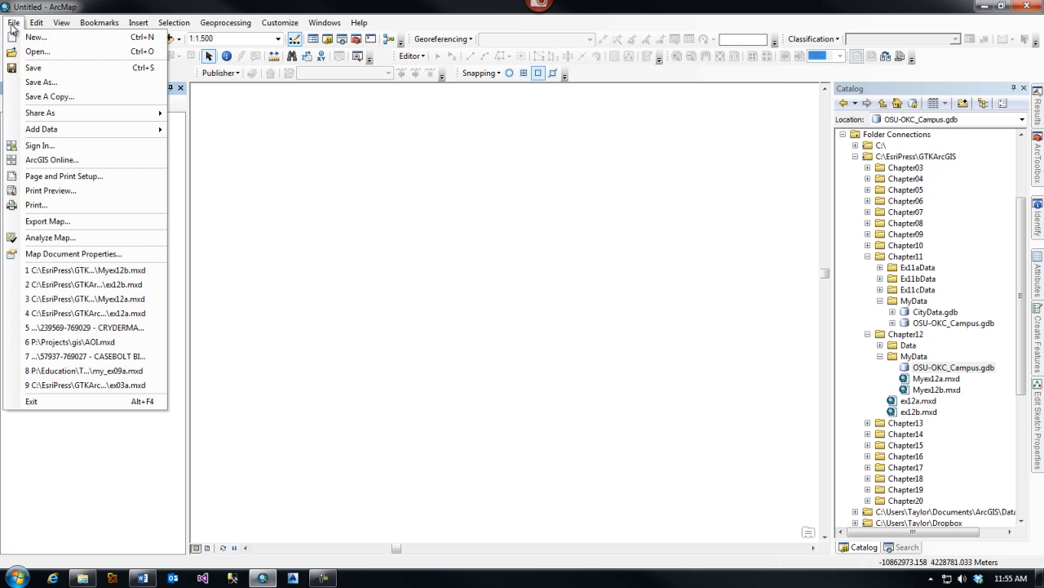
{"action": "left_click", "coordinate": [36, 38]}
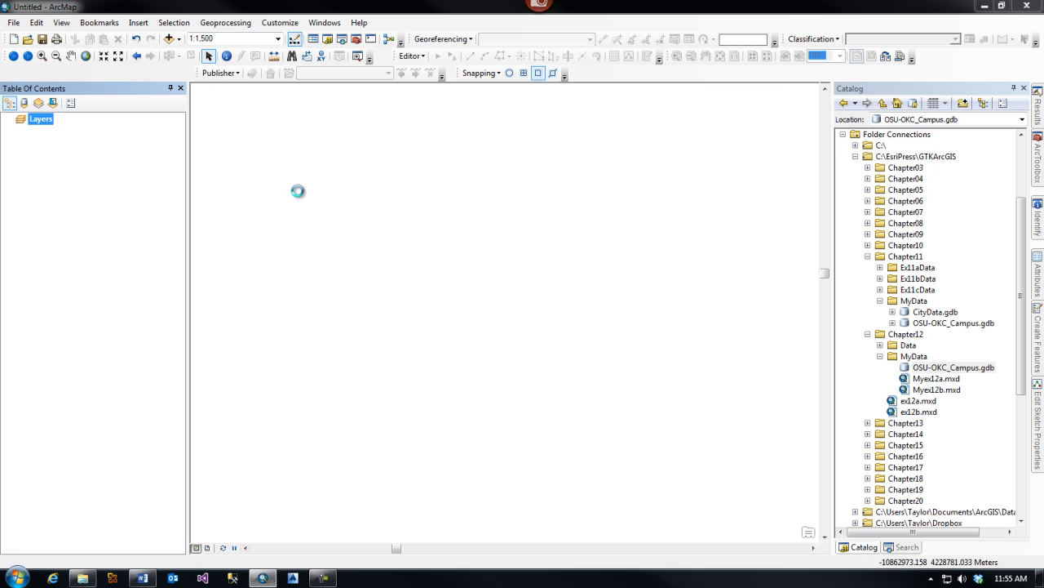
{"action": "left_click", "coordinate": [426, 214]}
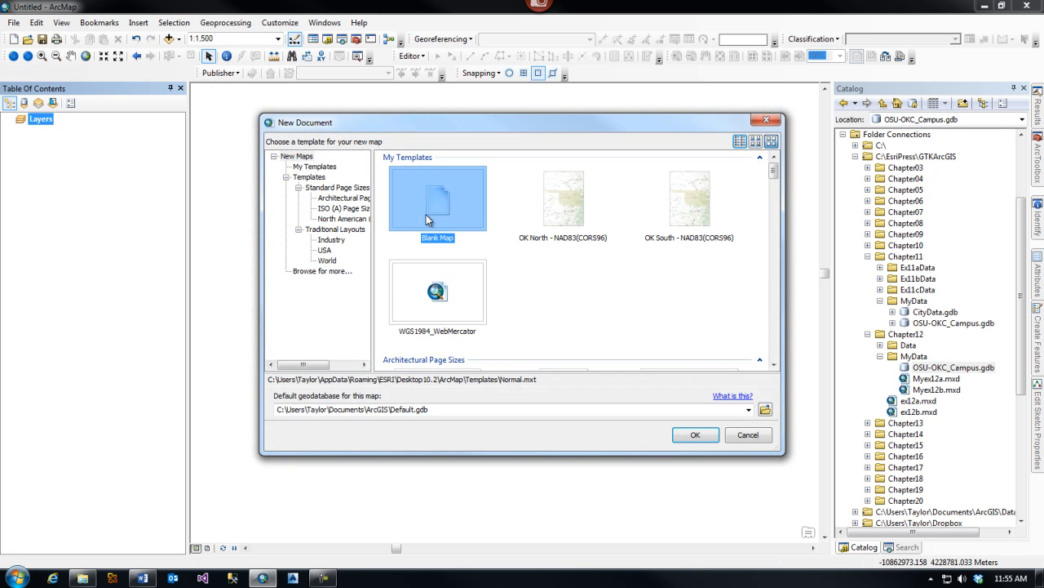
{"action": "left_click", "coordinate": [694, 435]}
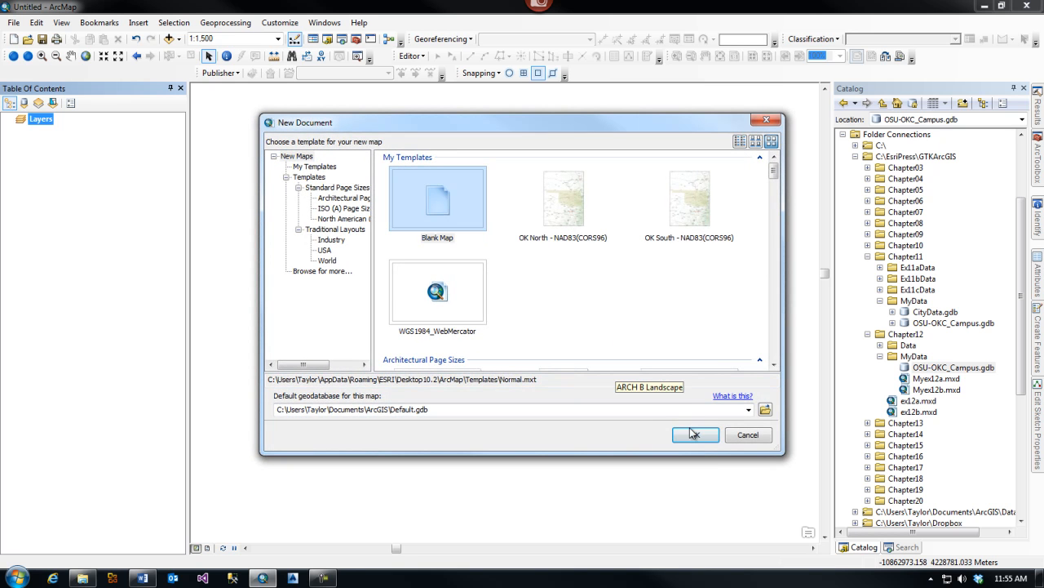
{"action": "left_click", "coordinate": [680, 439]}
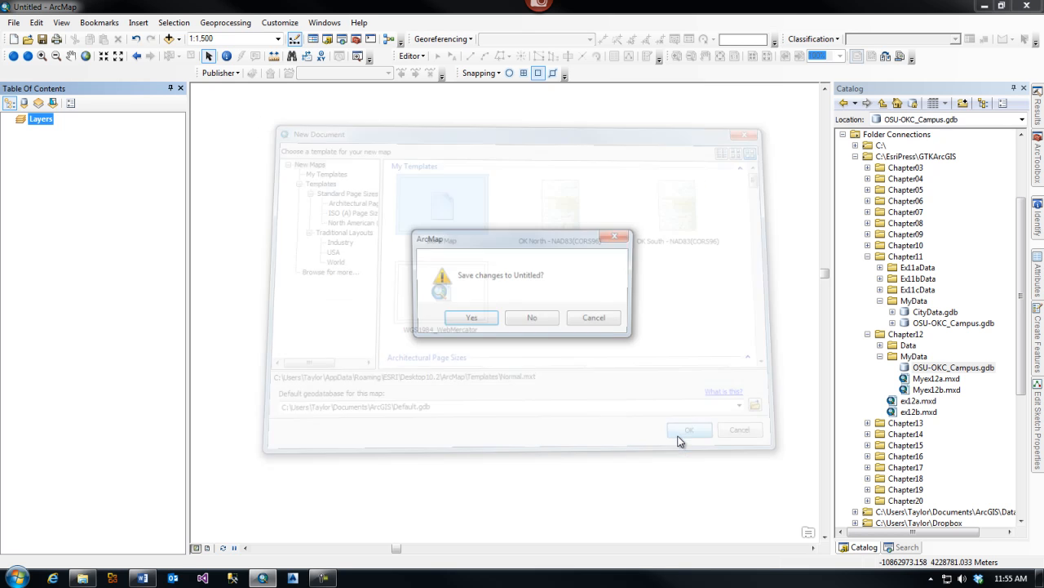
{"action": "left_click", "coordinate": [545, 317]}
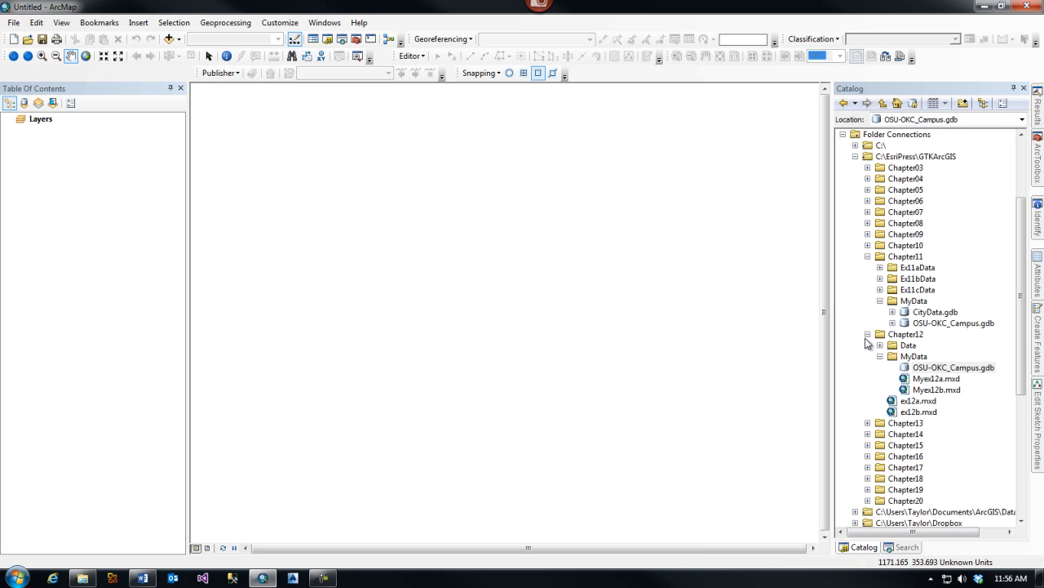
- Start a new polygon feature class in Chapter12's OSU-OKC_Campus.gdb with both name and alias set to Buildings
{"action": "left_click", "coordinate": [867, 257]}
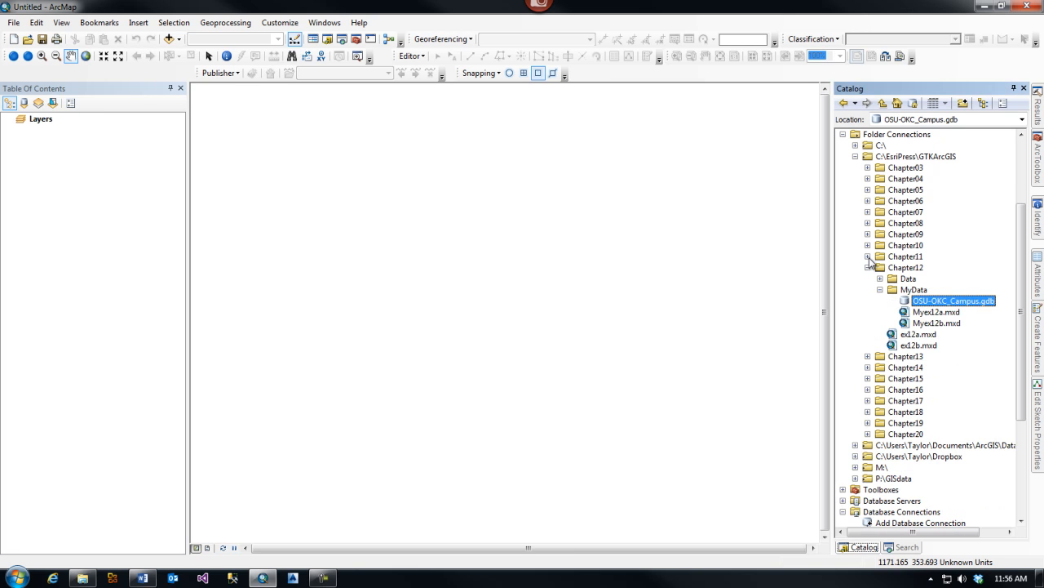
{"action": "right_click", "coordinate": [947, 307]}
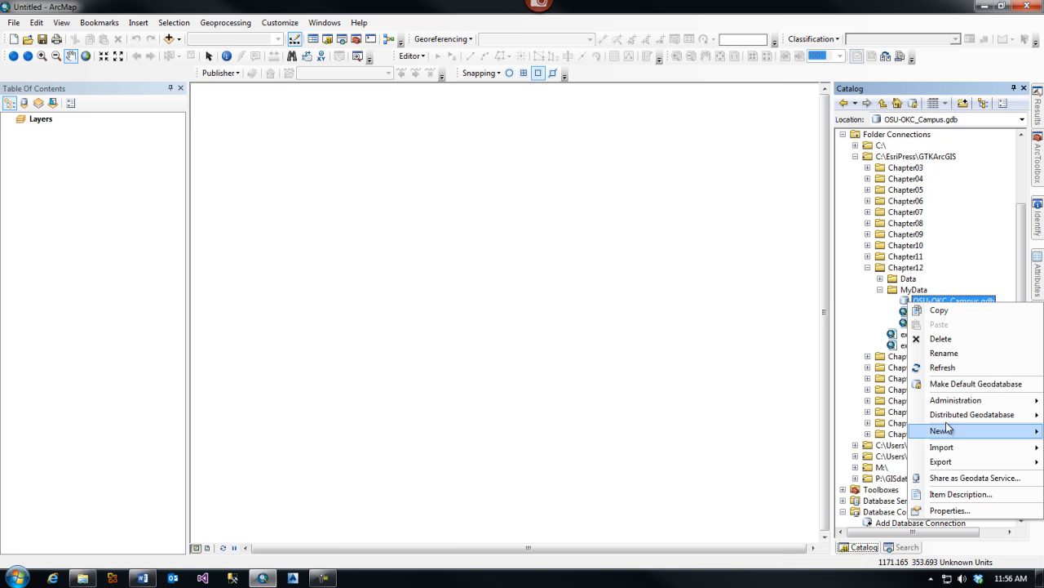
{"action": "mouse_move", "coordinate": [951, 429]}
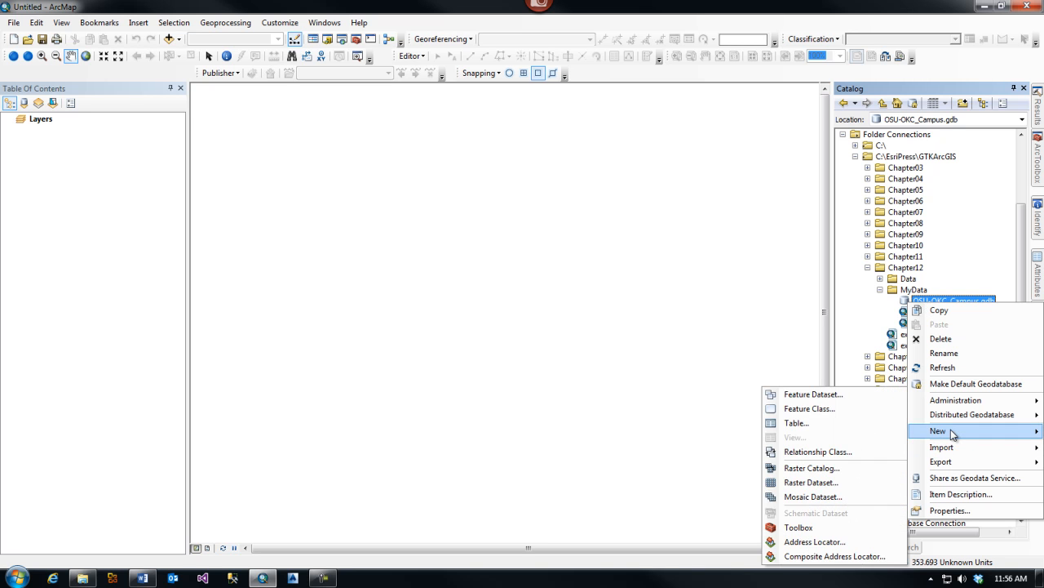
{"action": "left_click", "coordinate": [810, 409]}
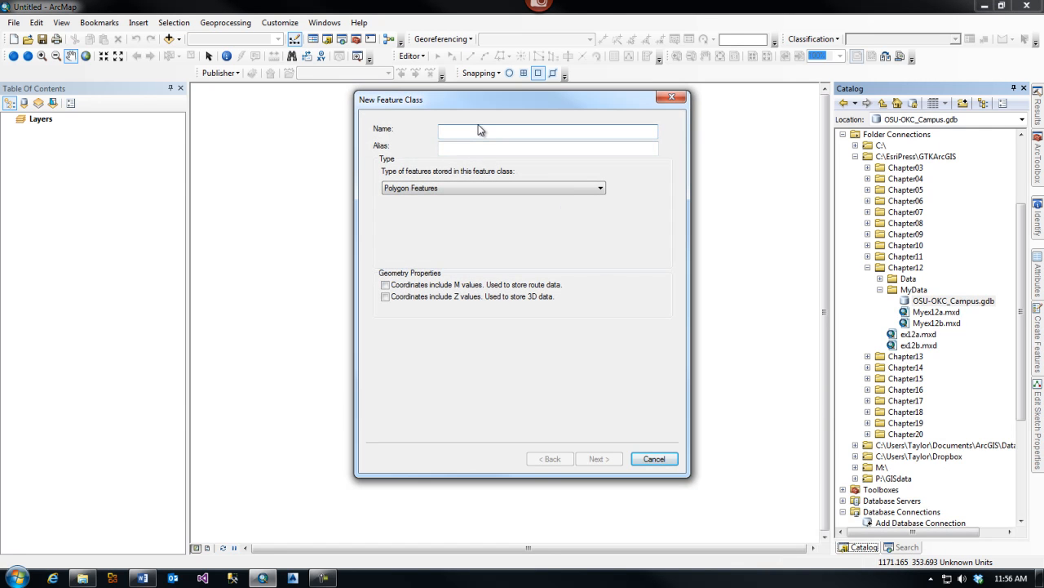
{"action": "type", "text": "Buildings"}
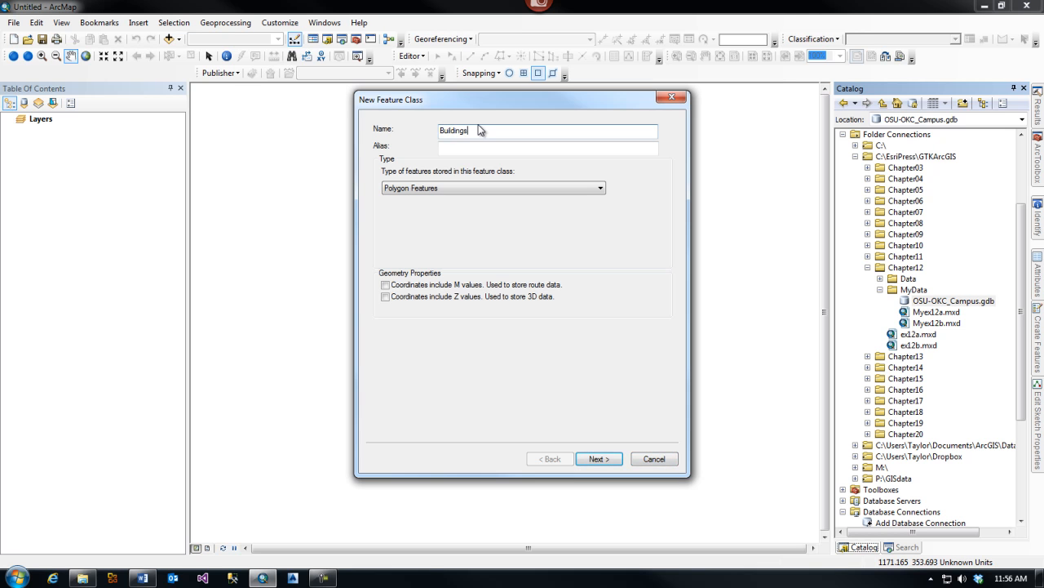
{"action": "key", "text": "Tab"}
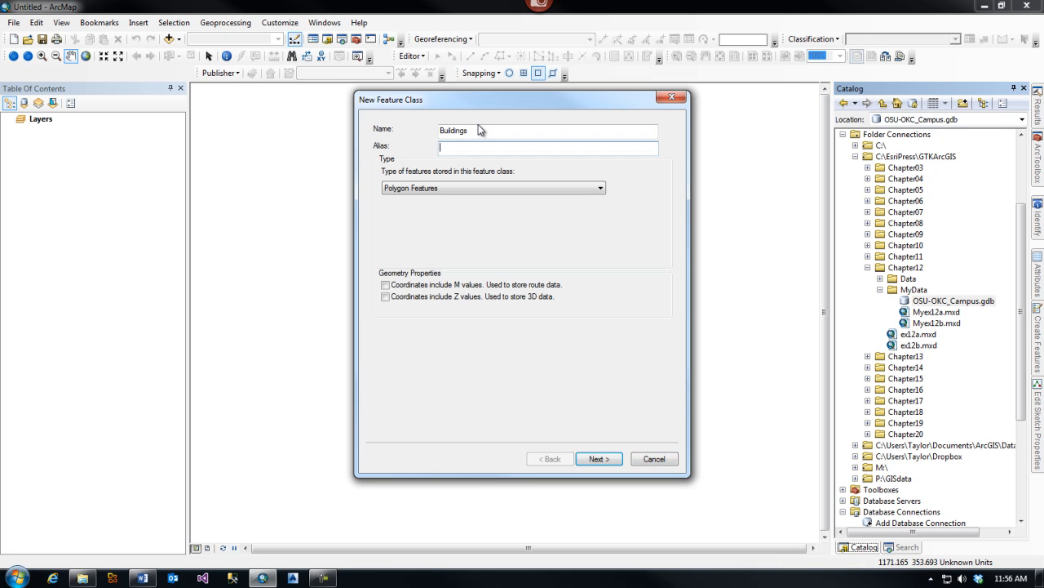
{"action": "type", "text": "Buildings"}
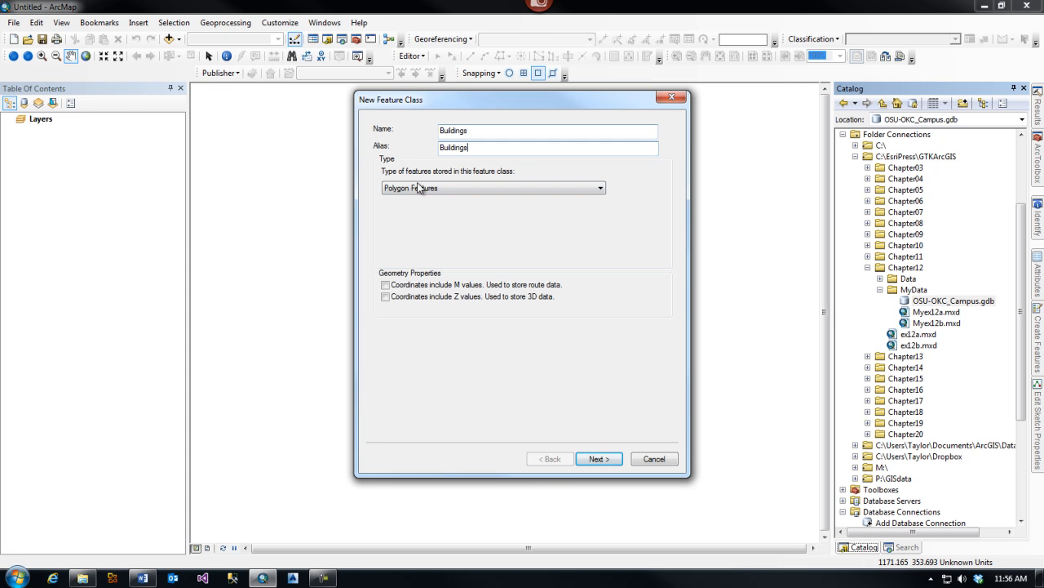
{"action": "left_click", "coordinate": [604, 459]}
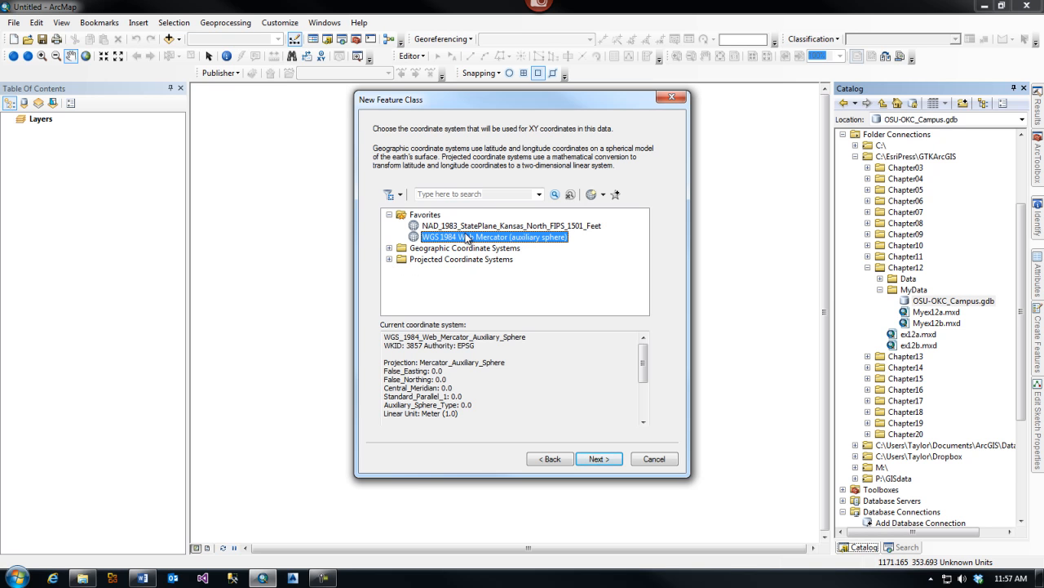
- Choose the projected world system WGS 1984 Web Mercator (auxiliary sphere) and accept the default XY tolerance and storage configuration
{"action": "left_click", "coordinate": [390, 214]}
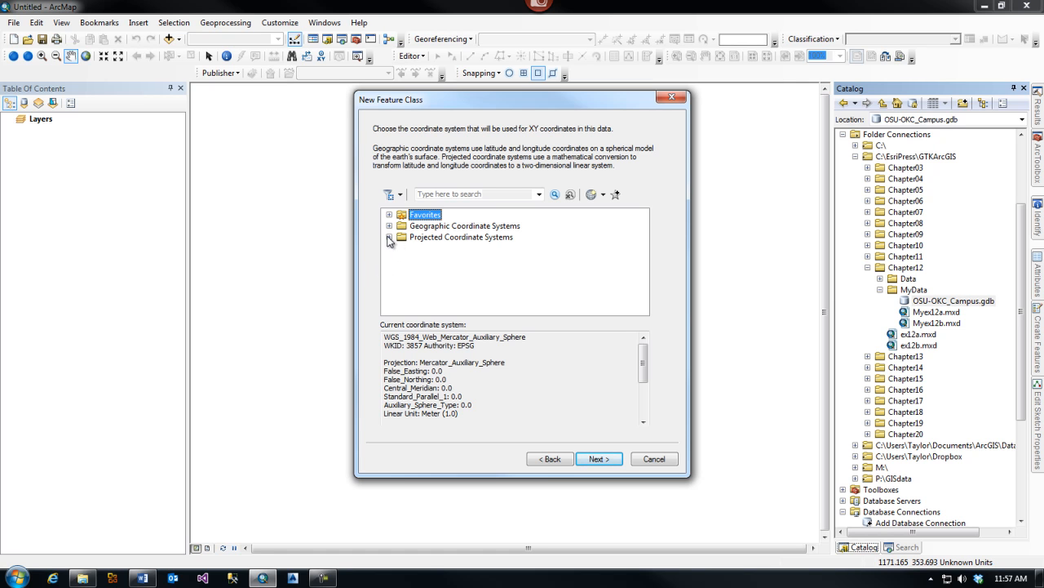
{"action": "left_click", "coordinate": [389, 237]}
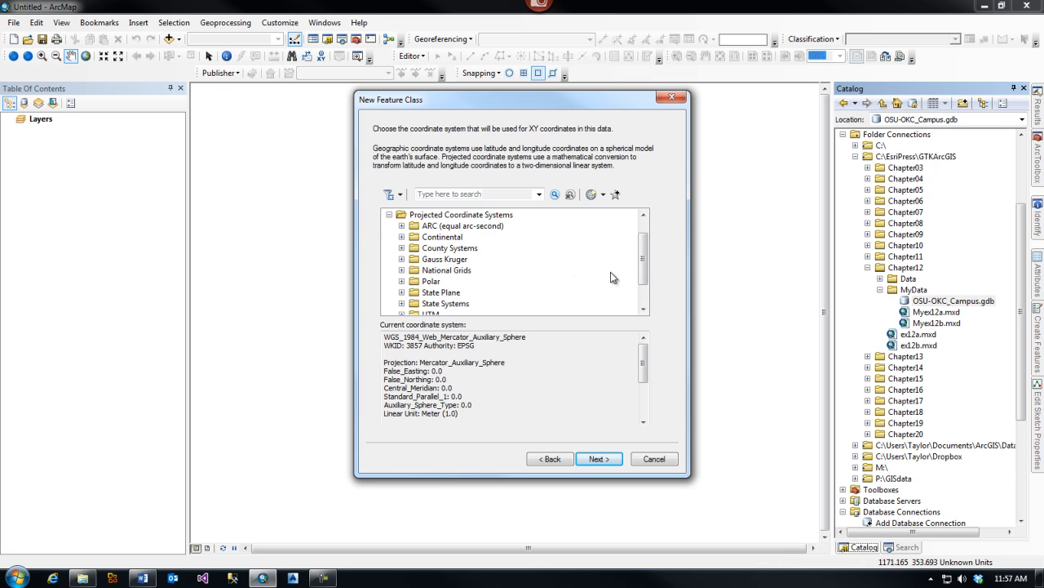
{"action": "left_click_drag", "start_coordinate": [645, 268], "coordinate": [645, 295]}
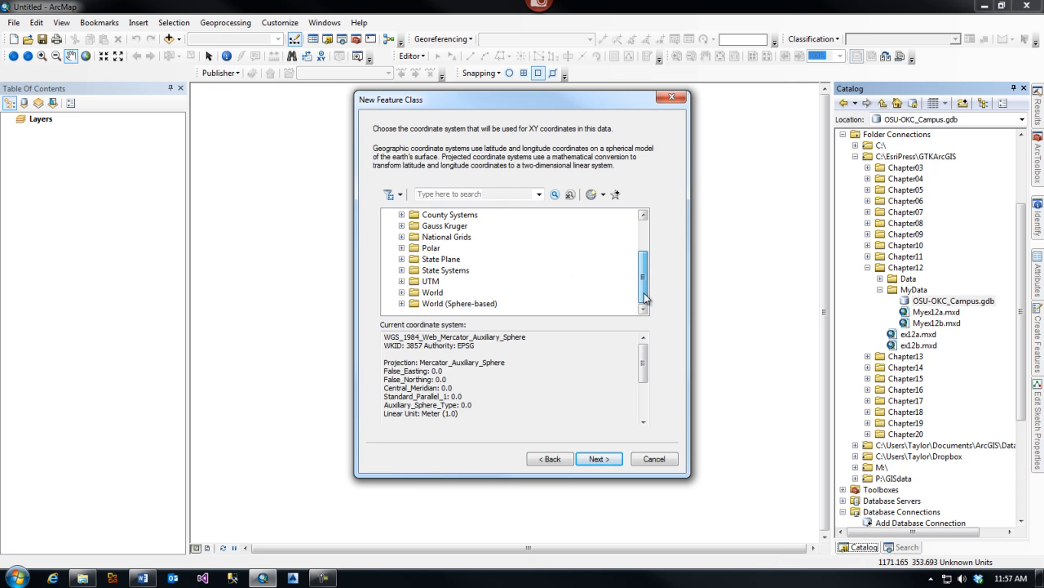
{"action": "left_click", "coordinate": [401, 292]}
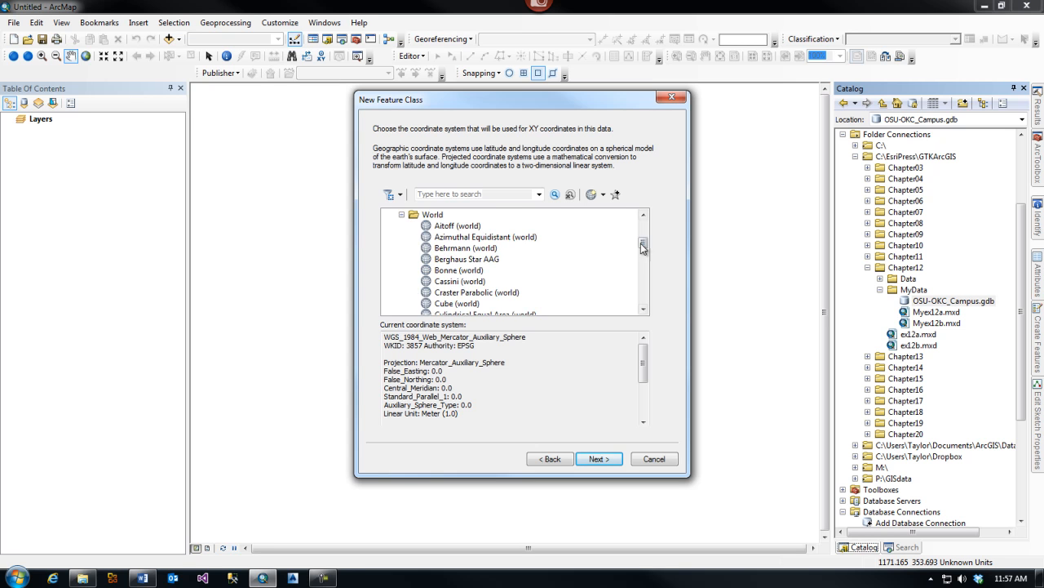
{"action": "left_click_drag", "start_coordinate": [641, 243], "coordinate": [643, 299]}
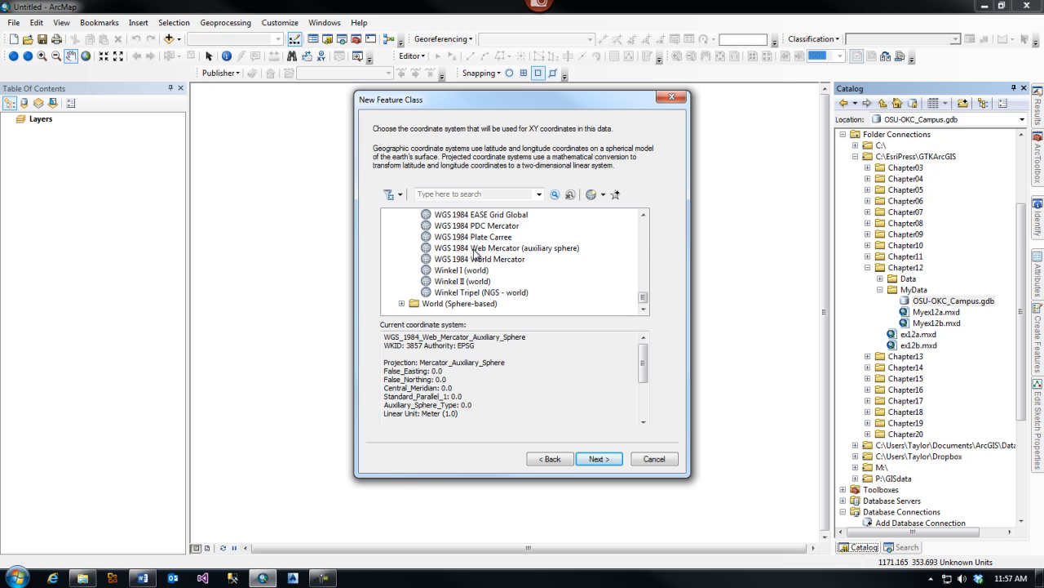
{"action": "left_click", "coordinate": [538, 254]}
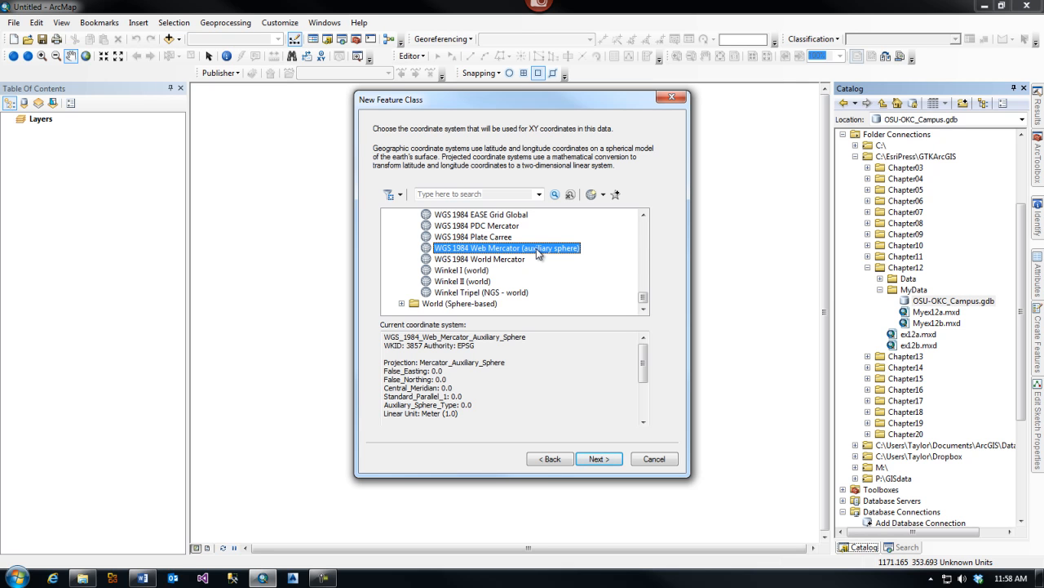
{"action": "left_click", "coordinate": [608, 462]}
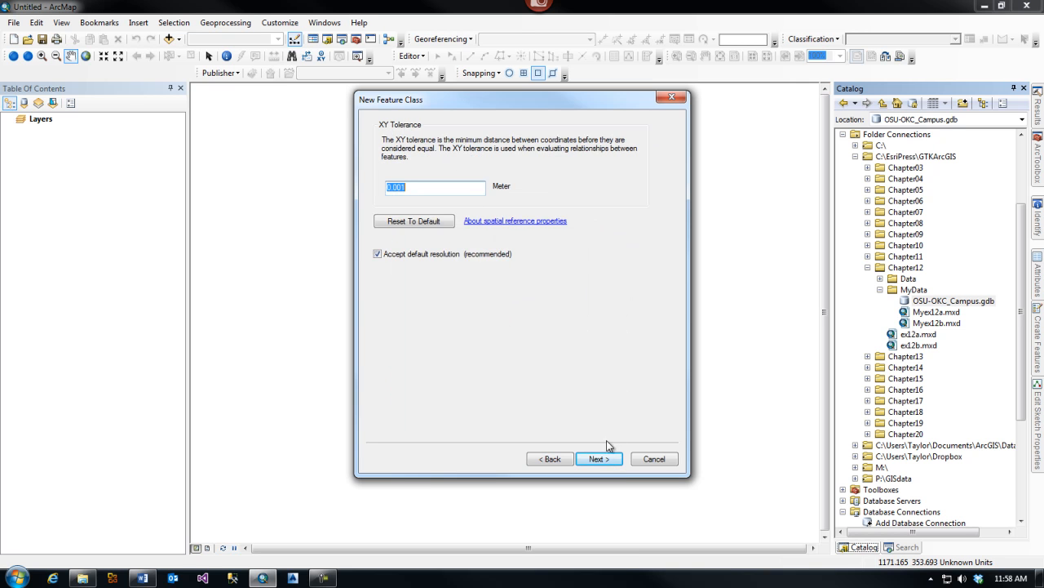
{"action": "left_click", "coordinate": [600, 461]}
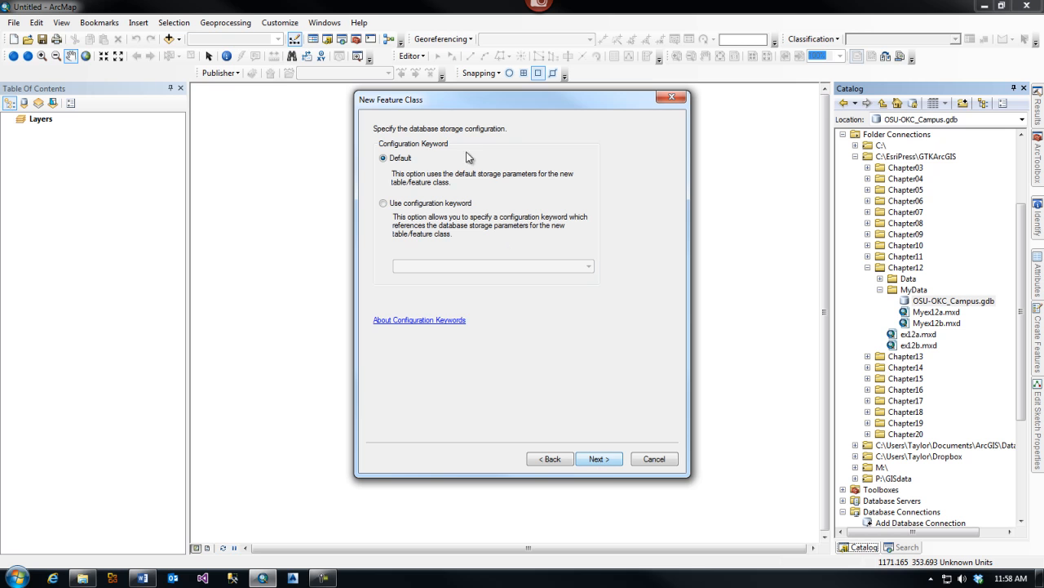
{"action": "left_click", "coordinate": [601, 460]}
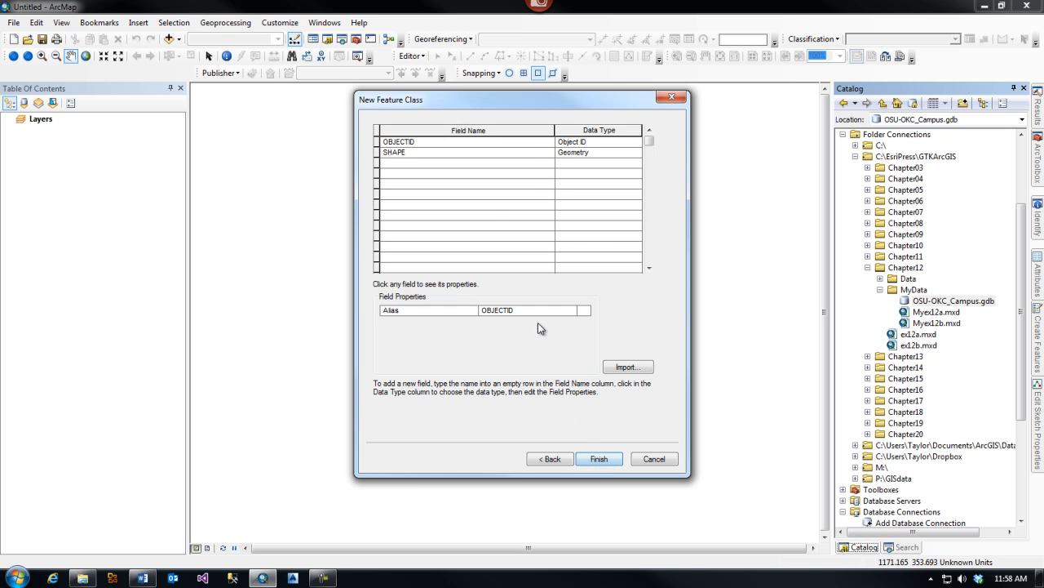
- Add text fields BldgName and BldgNumber to the Buildings feature class and finish creating it
{"action": "left_click", "coordinate": [406, 169]}
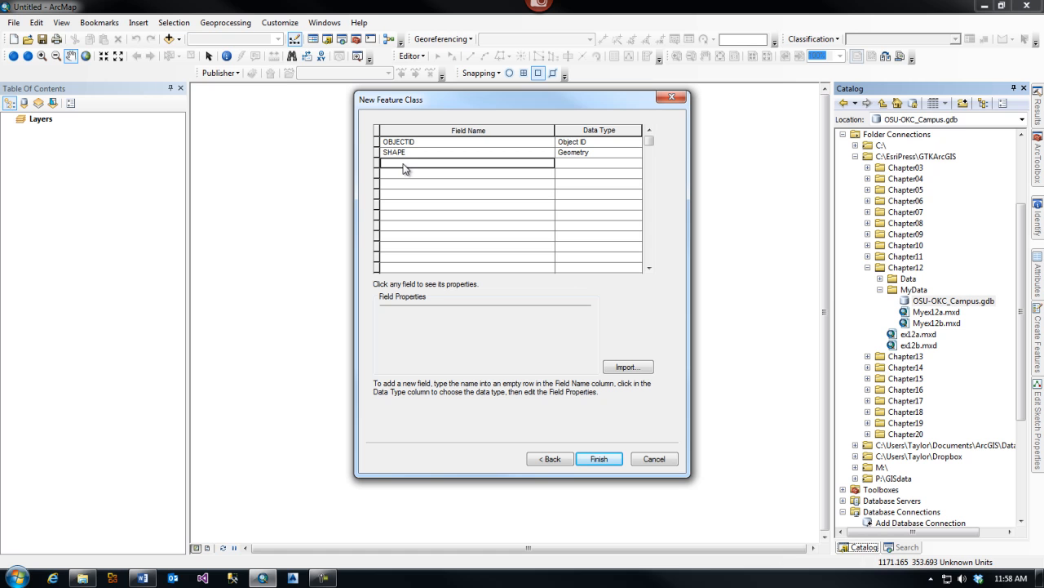
{"action": "type", "text": "BldgName"}
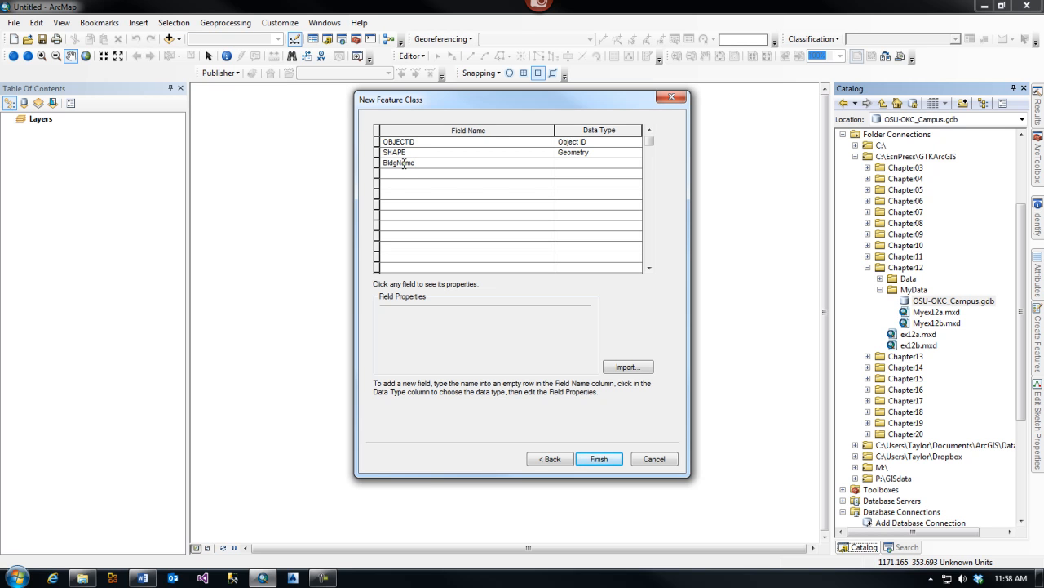
{"action": "key", "text": "Tab"}
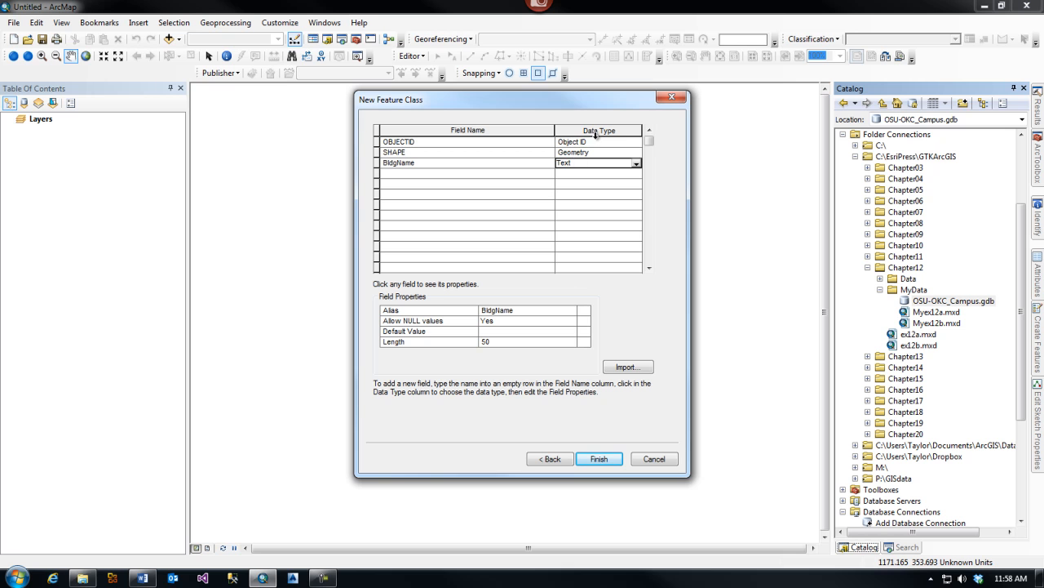
{"action": "left_click", "coordinate": [410, 174]}
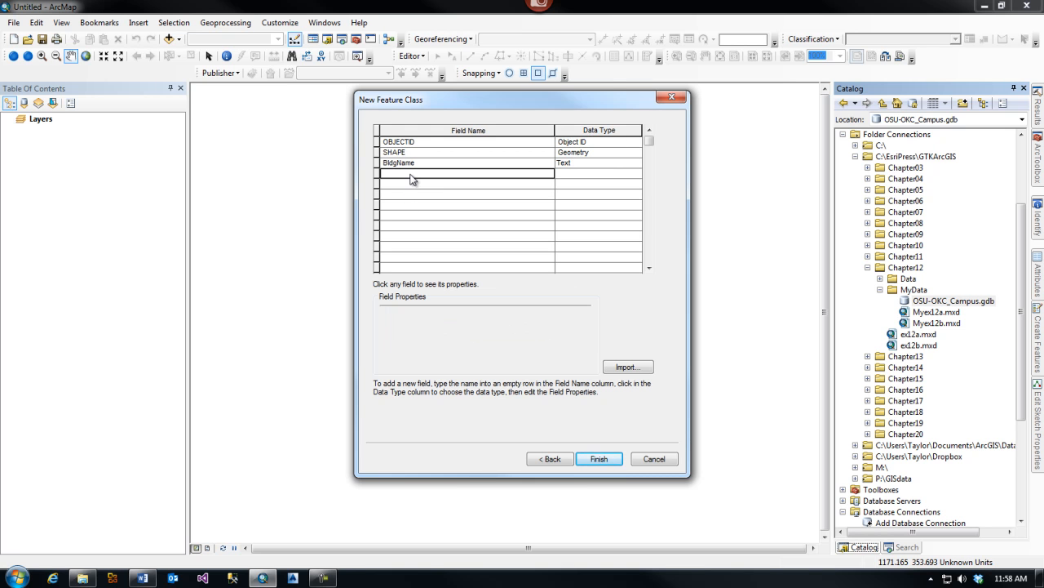
{"action": "type", "text": "Bld"}
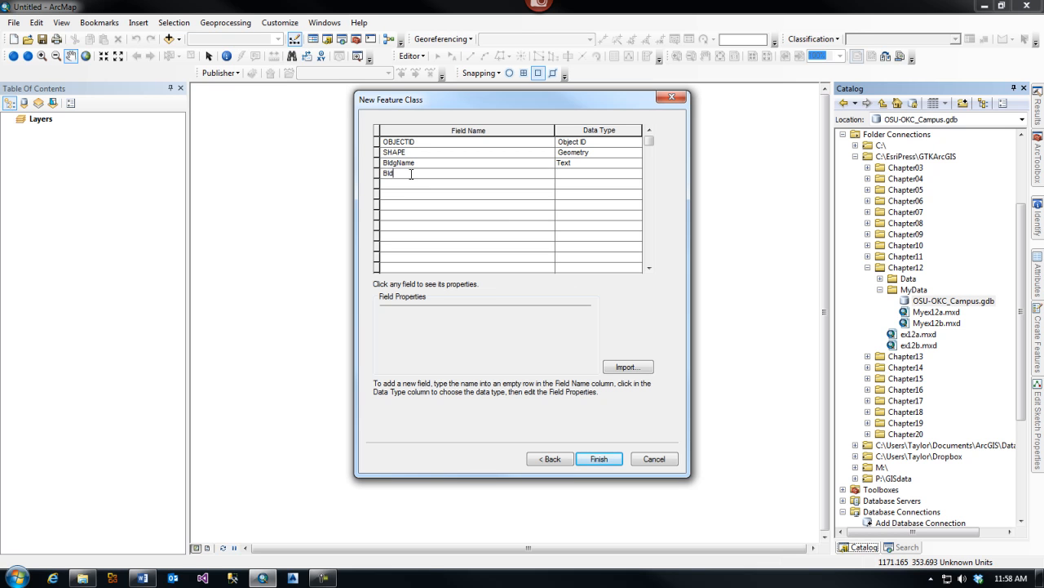
{"action": "type", "text": "gNumber"}
{"action": "key", "text": "Tab"}
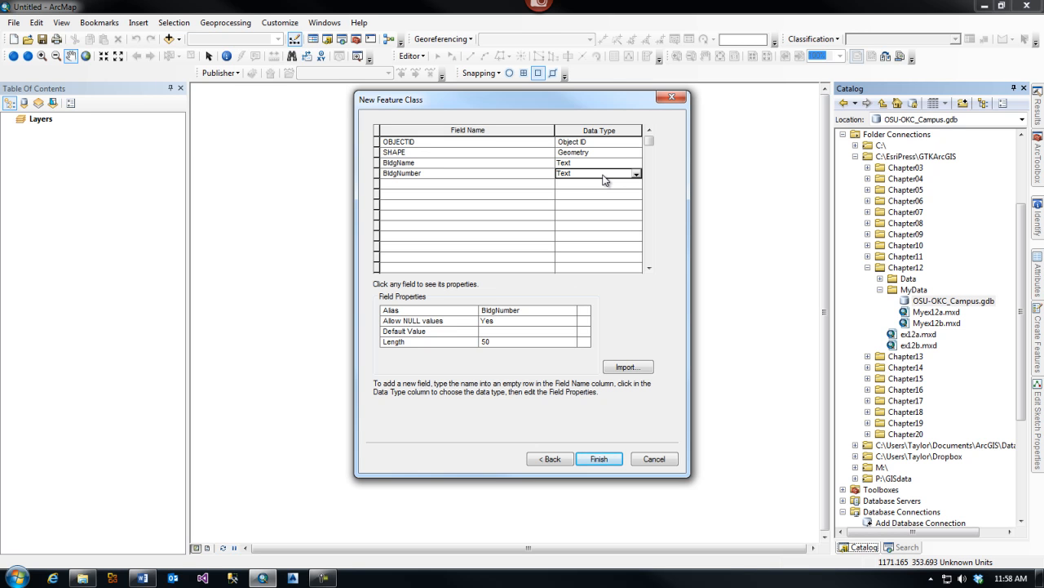
{"action": "left_click", "coordinate": [599, 459]}
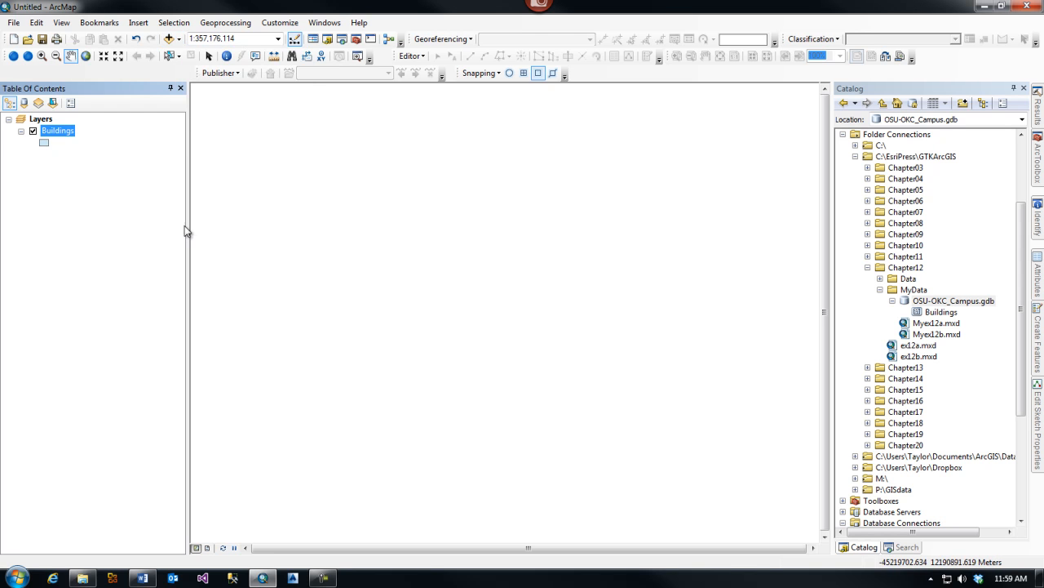
- Add the Imagery with Labels basemap to the map
{"action": "left_click", "coordinate": [179, 39]}
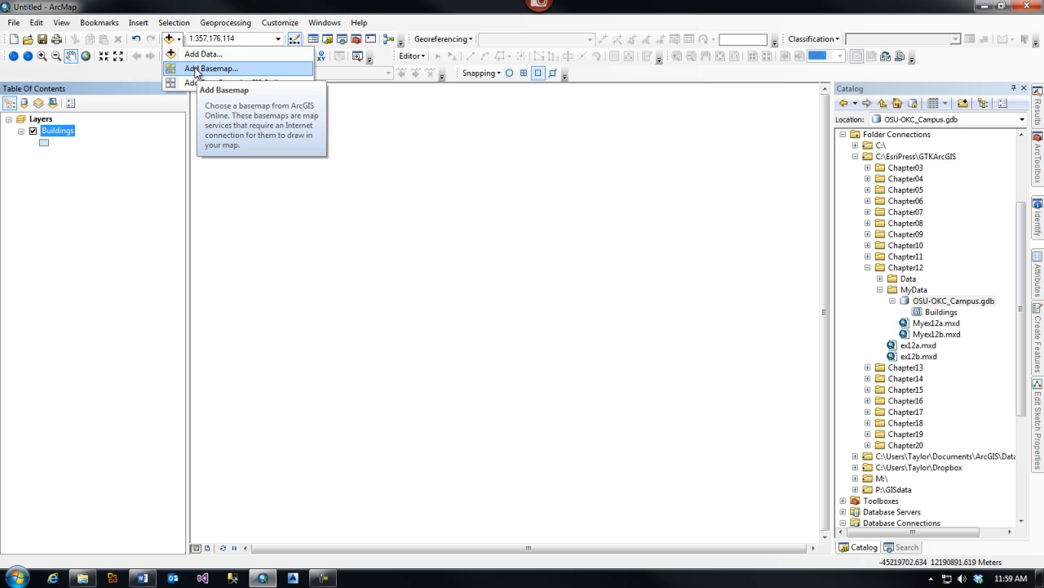
{"action": "left_click", "coordinate": [200, 68]}
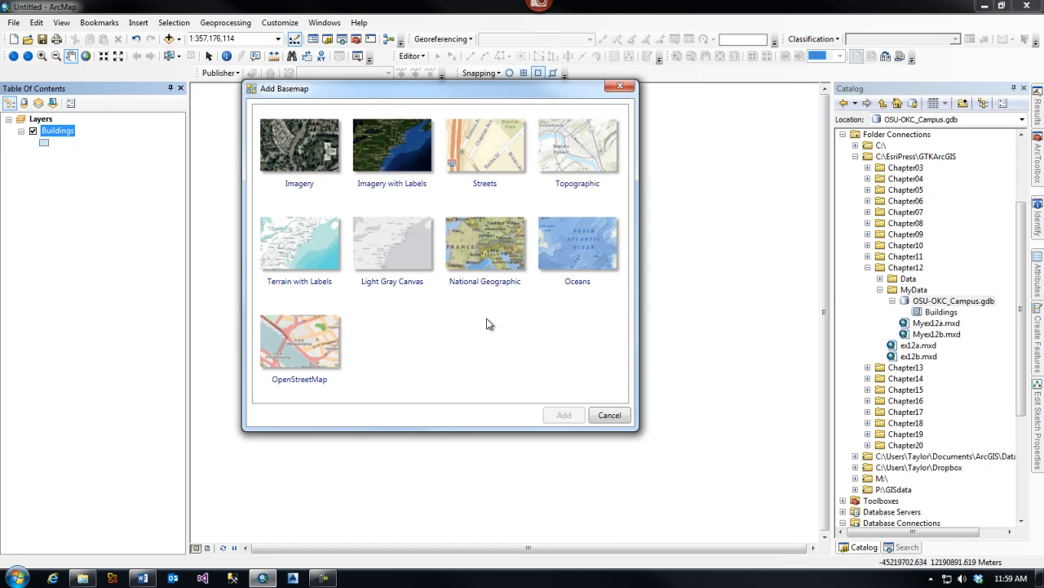
{"action": "left_click", "coordinate": [400, 163]}
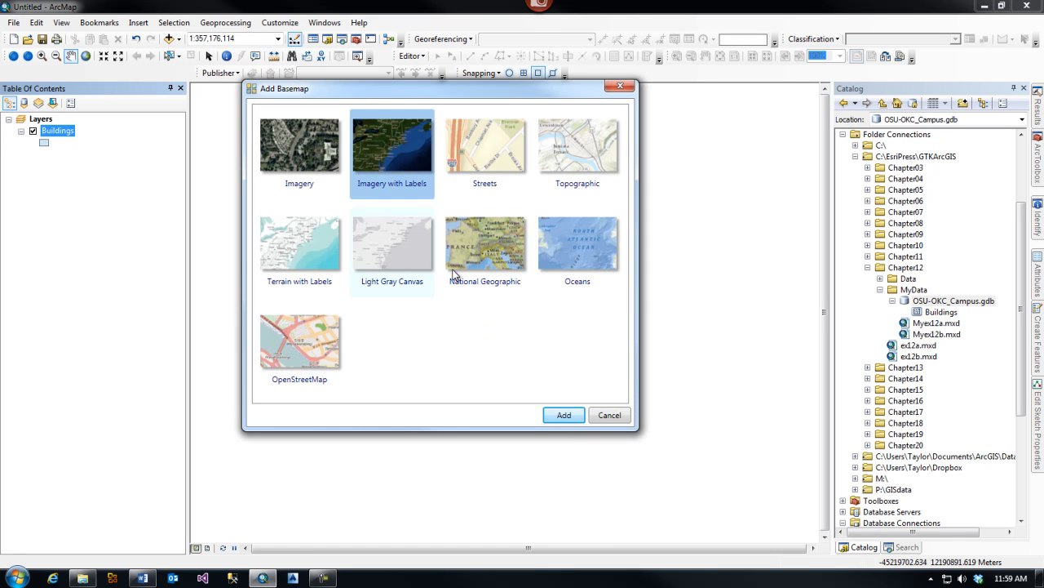
{"action": "left_click", "coordinate": [564, 415]}
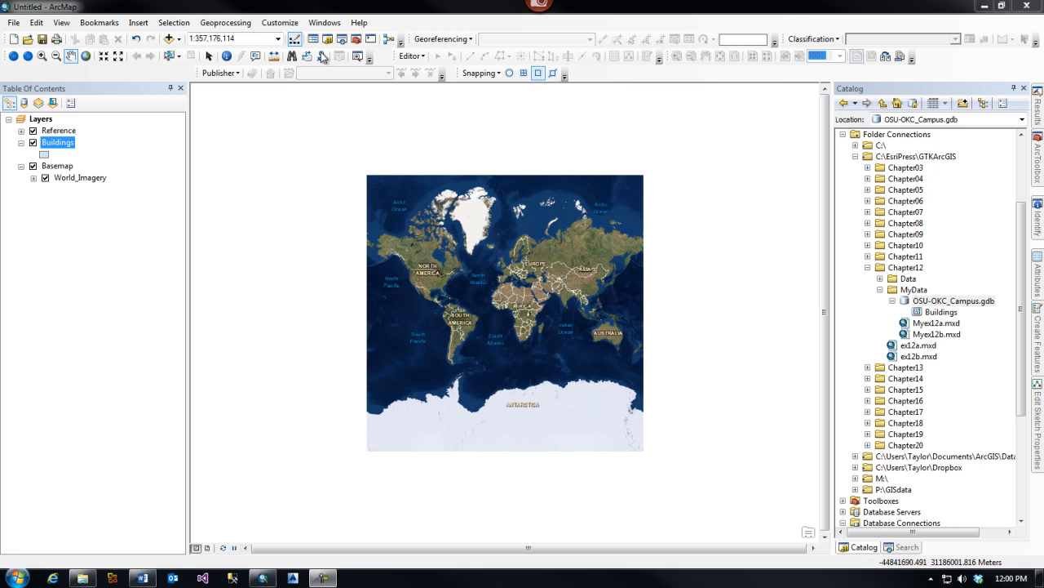
{"action": "left_click", "coordinate": [275, 23]}
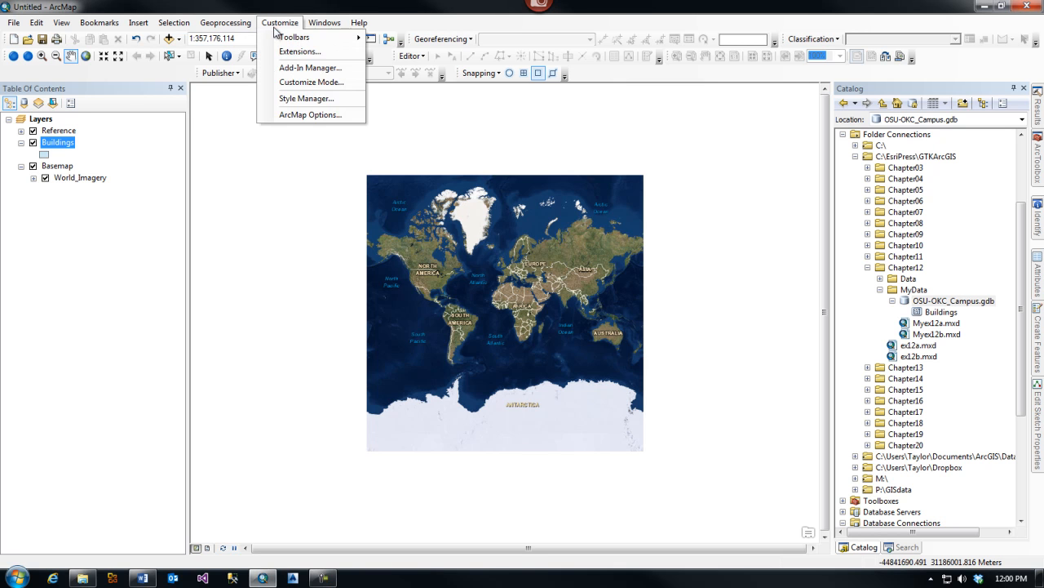
{"action": "mouse_move", "coordinate": [283, 38]}
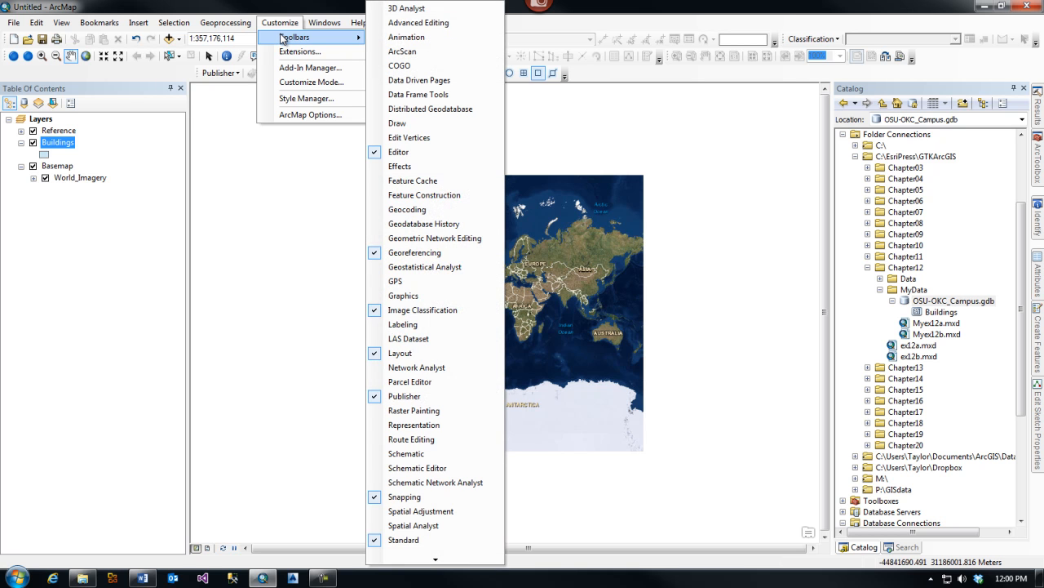
{"action": "mouse_move", "coordinate": [437, 560]}
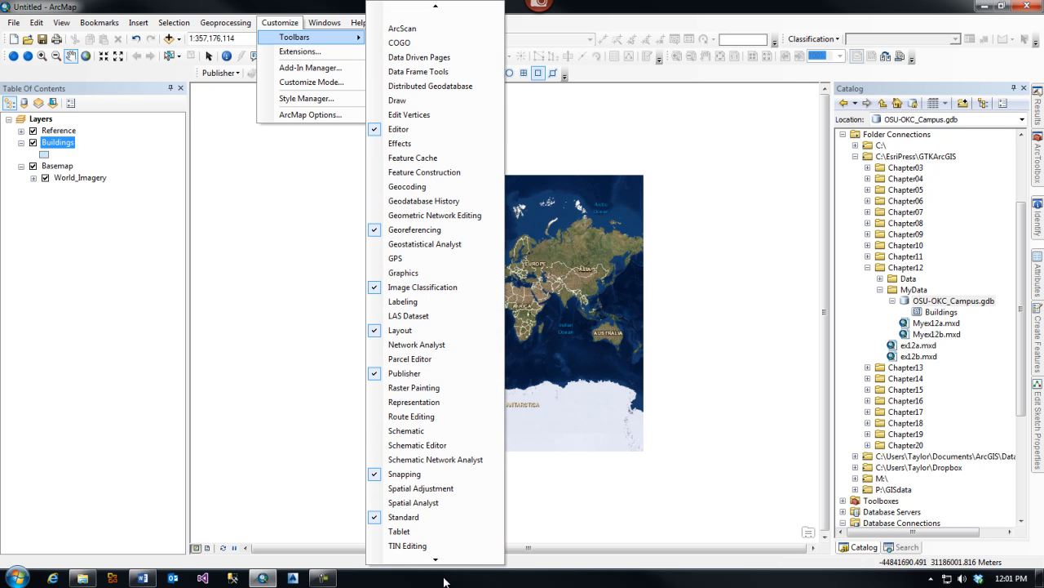
{"action": "left_click", "coordinate": [297, 167]}
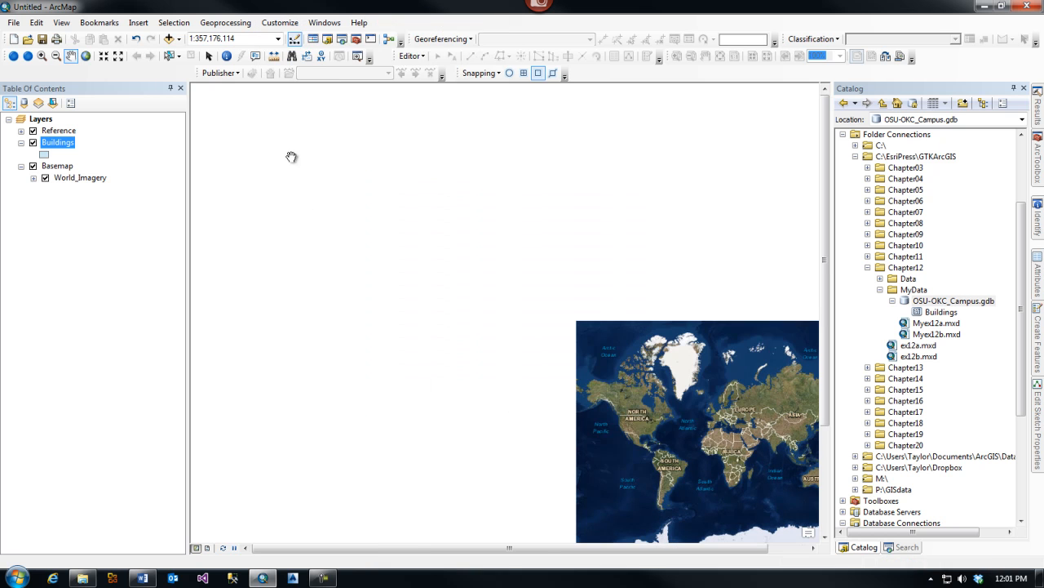
- Open the Go To XY tool with units in Degrees Minutes Seconds and enter 35 28 31.01 n as the longitude
{"action": "left_click", "coordinate": [322, 59]}
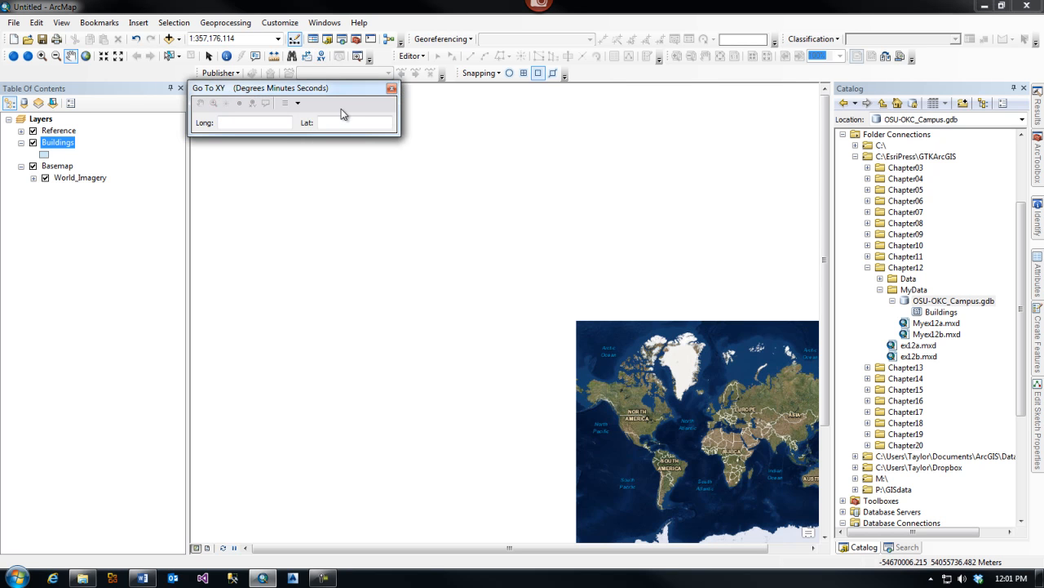
{"action": "left_click", "coordinate": [299, 103]}
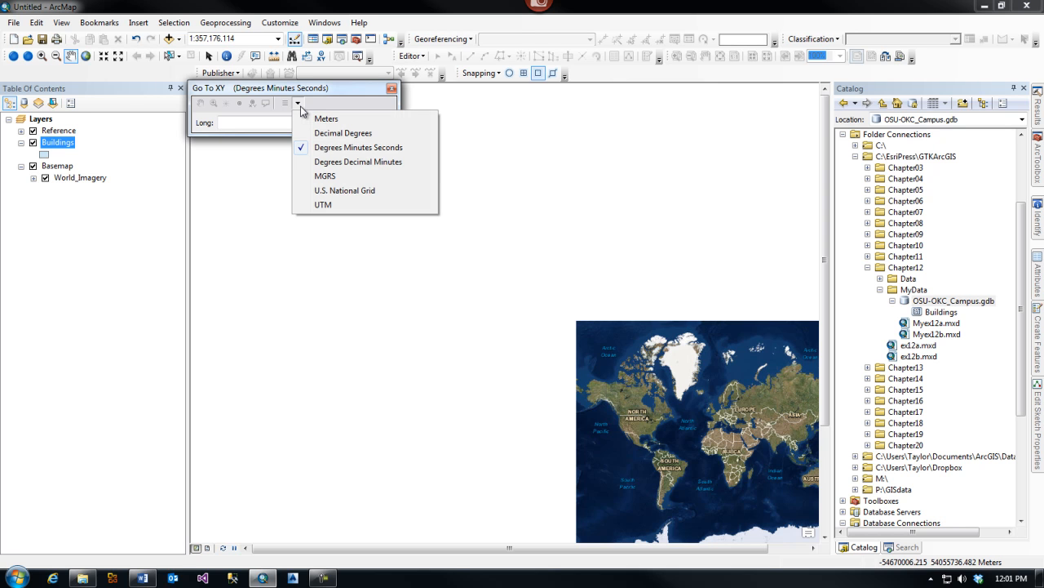
{"action": "left_click", "coordinate": [344, 148]}
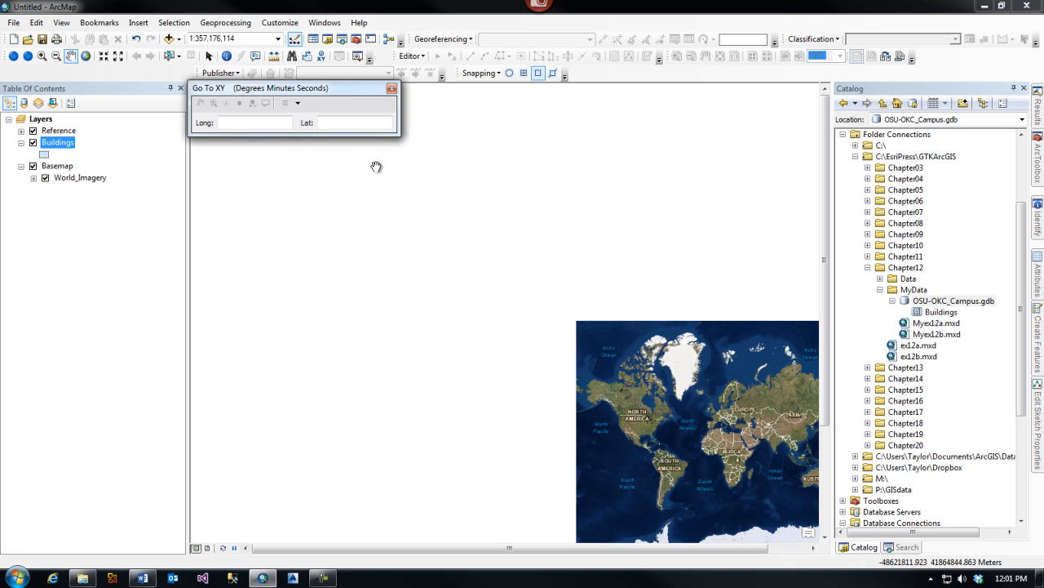
{"action": "left_click", "coordinate": [251, 121]}
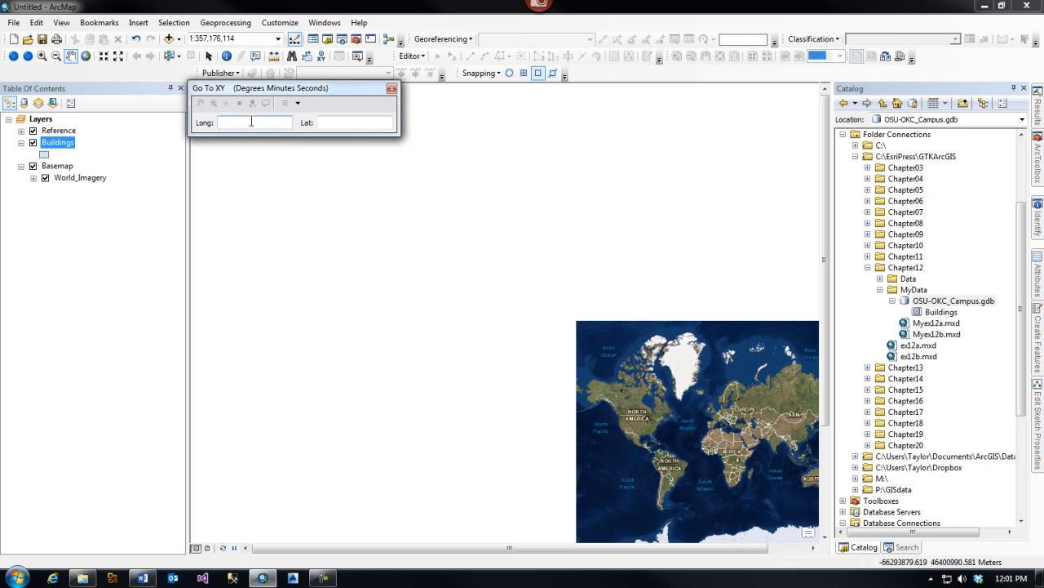
{"action": "type", "text": "35 28 31.01"}
{"action": "key", "text": "Tab"}
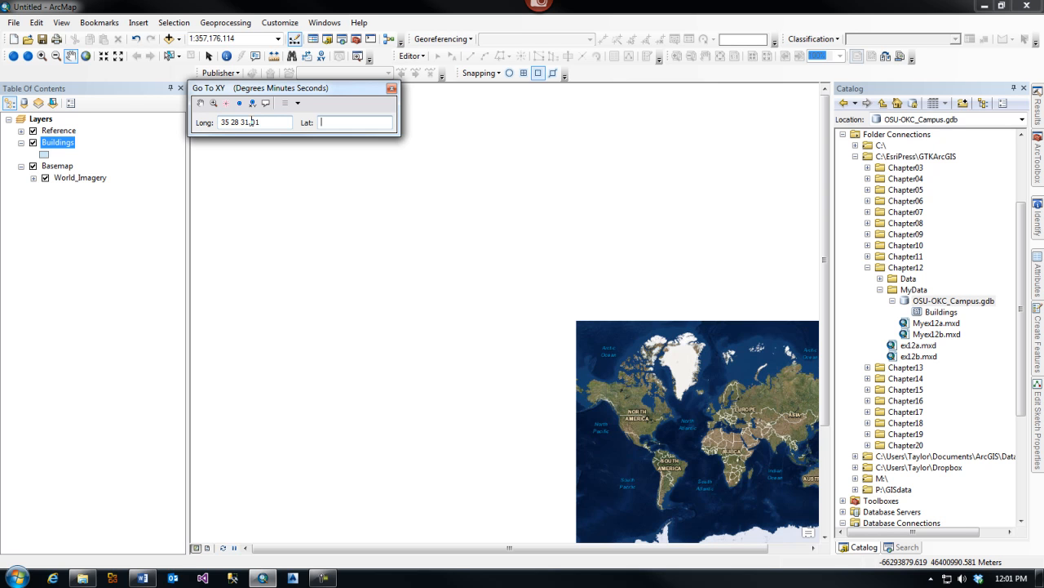
{"action": "left_click", "coordinate": [271, 122]}
{"action": "type", "text": "n"}
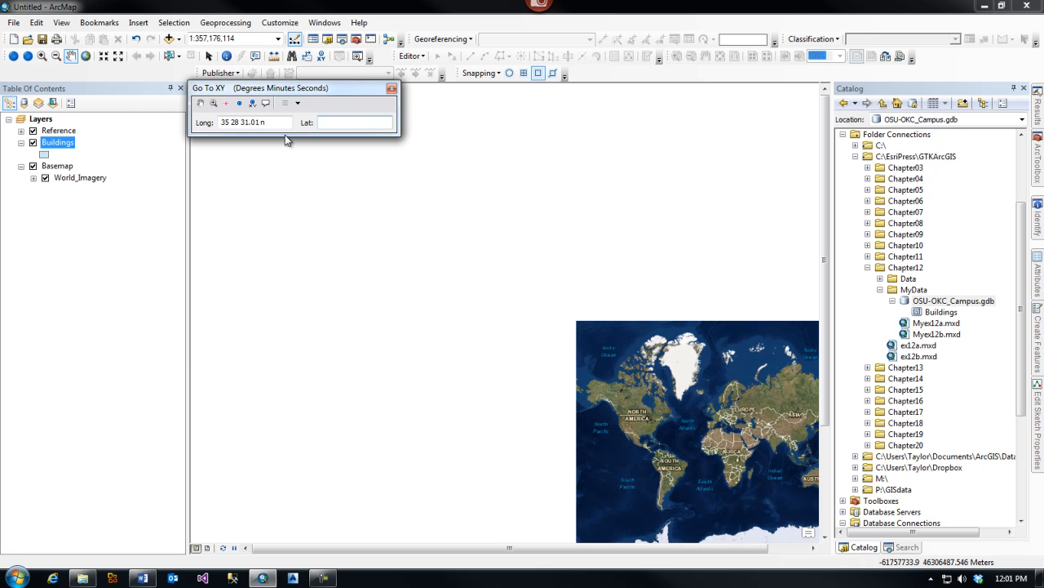
- Move the coordinate 35 28 31.01 n from the longitude to the latitude in Go To XY
{"action": "left_click_drag", "start_coordinate": [279, 122], "coordinate": [218, 123]}
{"action": "right_click", "coordinate": [242, 123]}
{"action": "left_click", "coordinate": [269, 152]}
{"action": "left_click", "coordinate": [325, 123]}
{"action": "right_click", "coordinate": [331, 122]}
{"action": "left_click", "coordinate": [362, 180]}
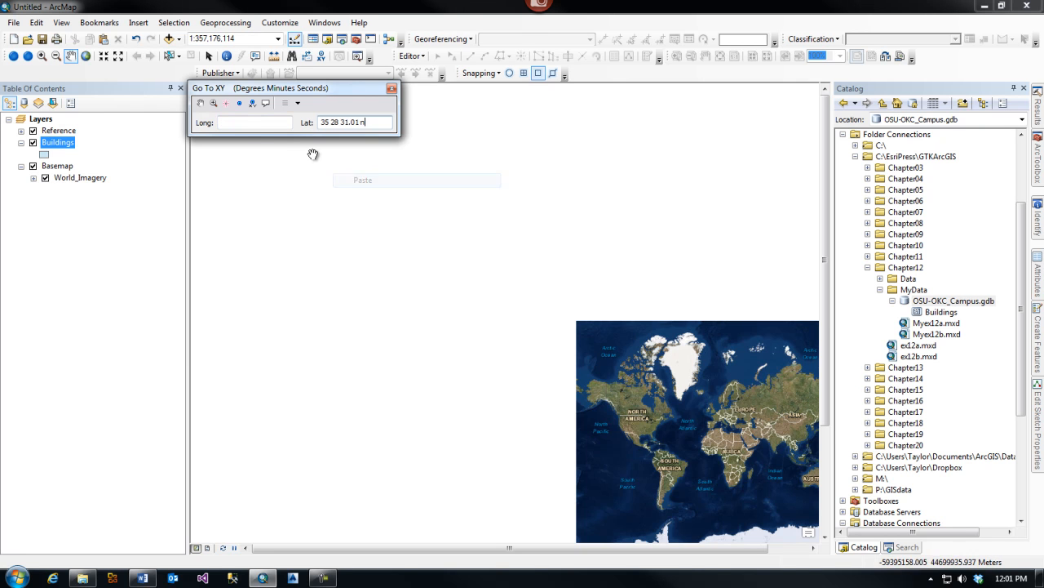
- Enter 97 34 55.617 w as the Go To XY longitude
{"action": "left_click", "coordinate": [246, 124]}
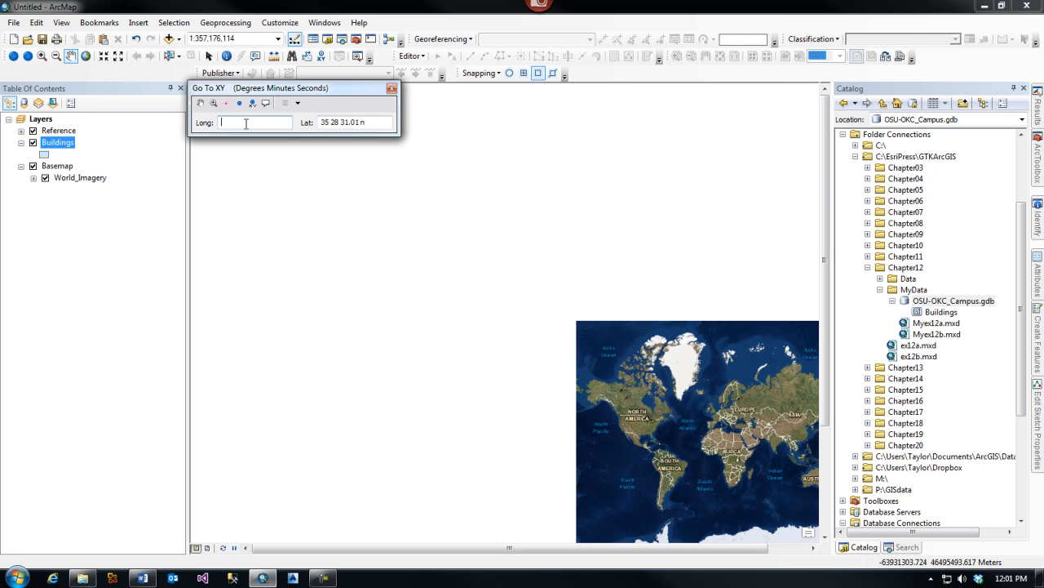
{"action": "type", "text": "97 34 57.617 w"}
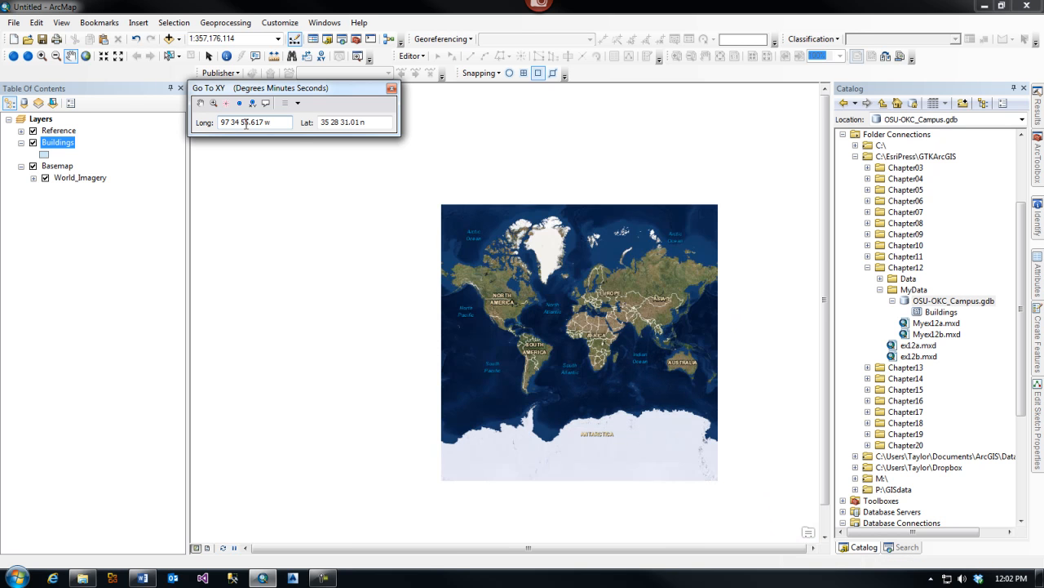
{"action": "key", "text": "Return"}
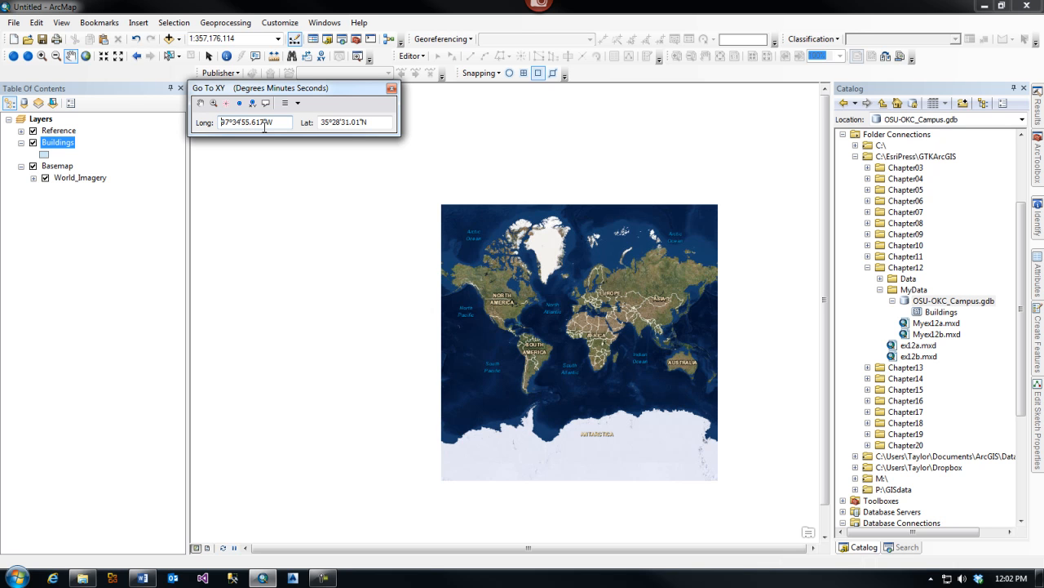
- Zoom the map to the entered coordinates and closer in on the campus, to a scale of 1:5,000
{"action": "left_click", "coordinate": [213, 105]}
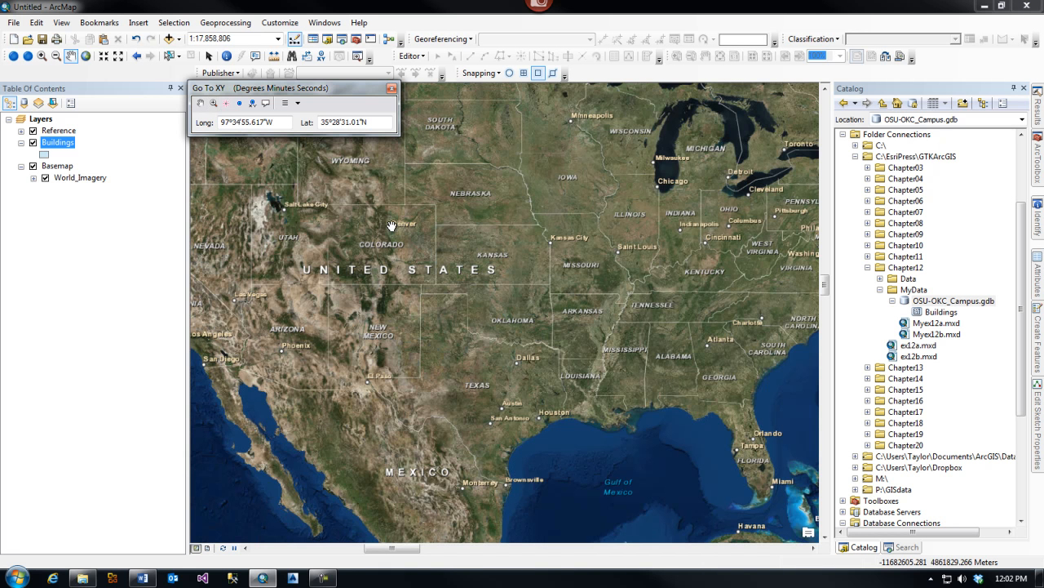
{"action": "left_click", "coordinate": [214, 108]}
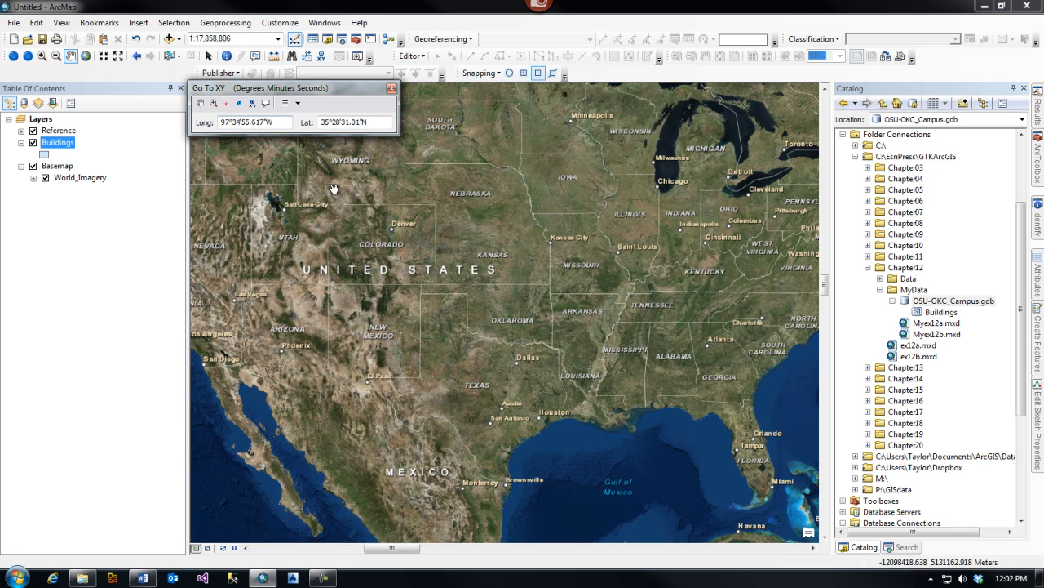
{"action": "scroll", "coordinate": [501, 316], "scroll_direction": "down", "scroll_amount": 8}
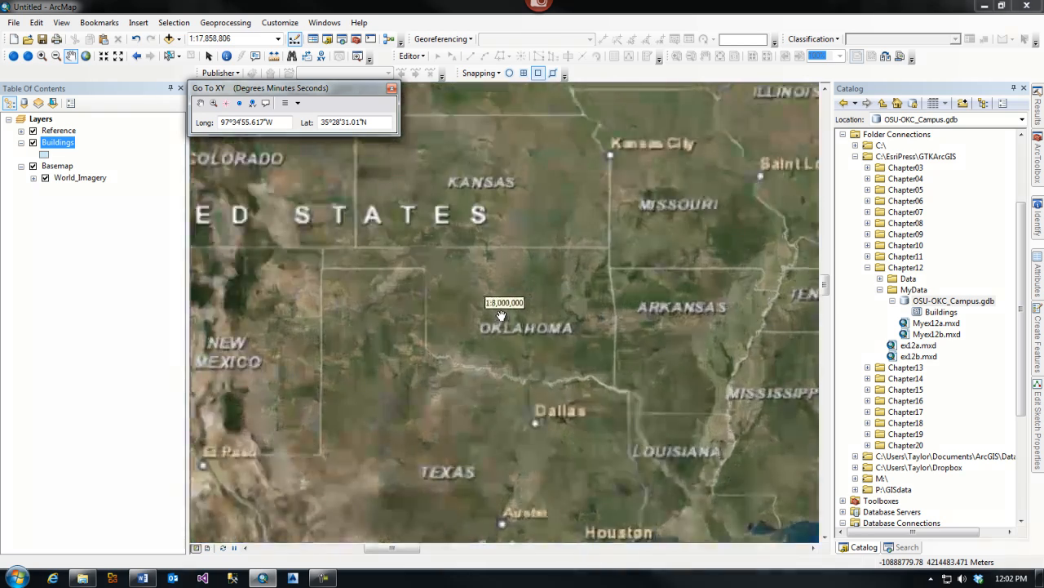
{"action": "scroll", "coordinate": [501, 316], "scroll_direction": "down", "scroll_amount": 3}
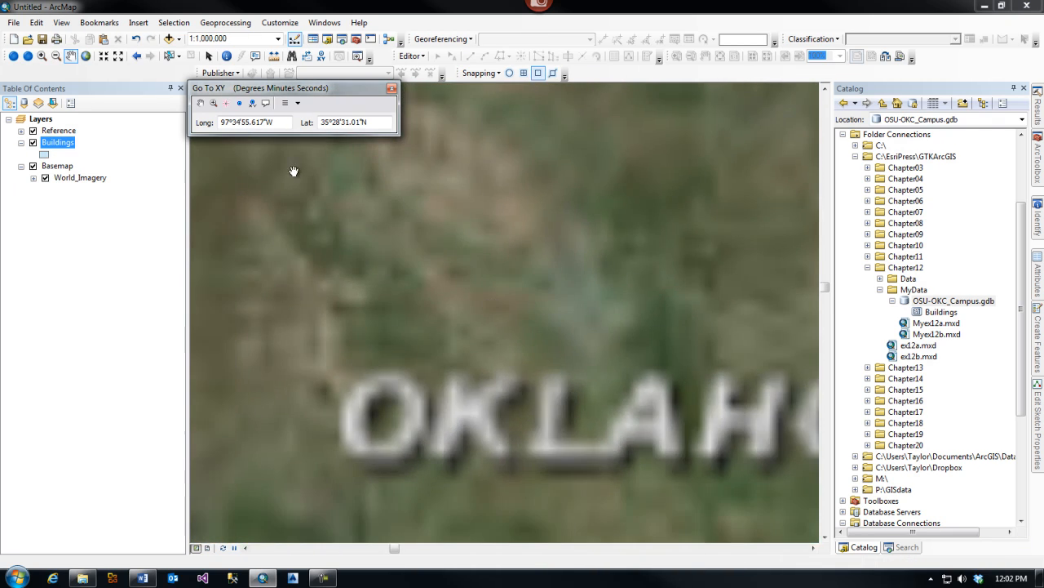
{"action": "left_click", "coordinate": [213, 109]}
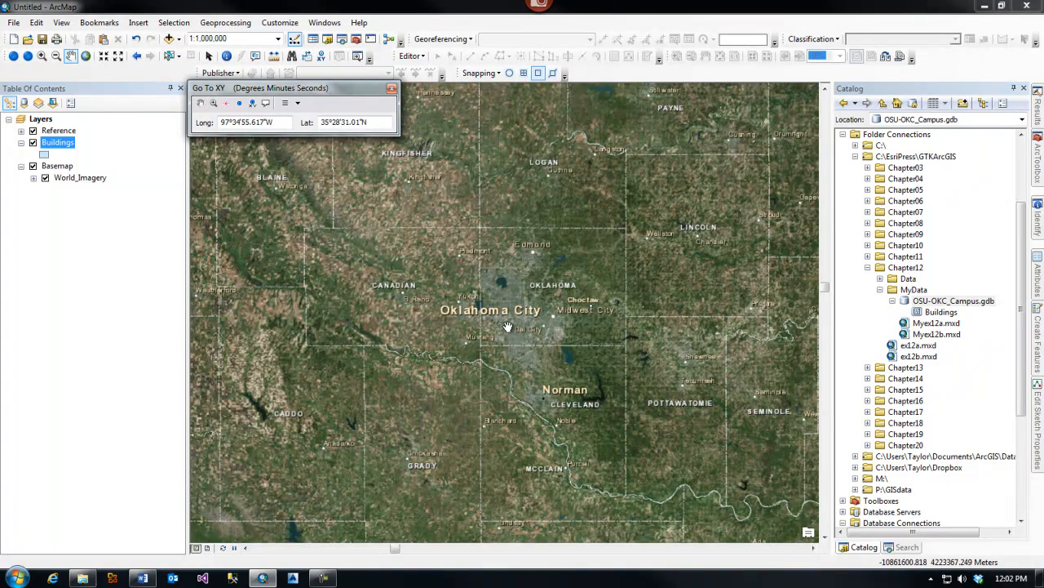
{"action": "scroll", "coordinate": [508, 326], "scroll_direction": "down", "scroll_amount": 4}
{"action": "scroll", "coordinate": [507, 326], "scroll_direction": "down", "scroll_amount": 2}
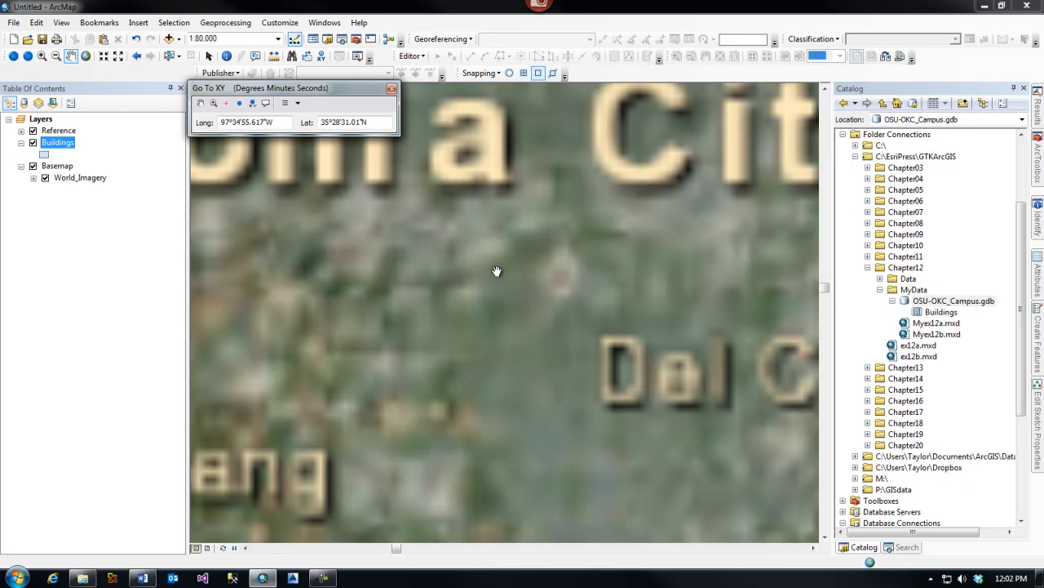
{"action": "left_click", "coordinate": [212, 103]}
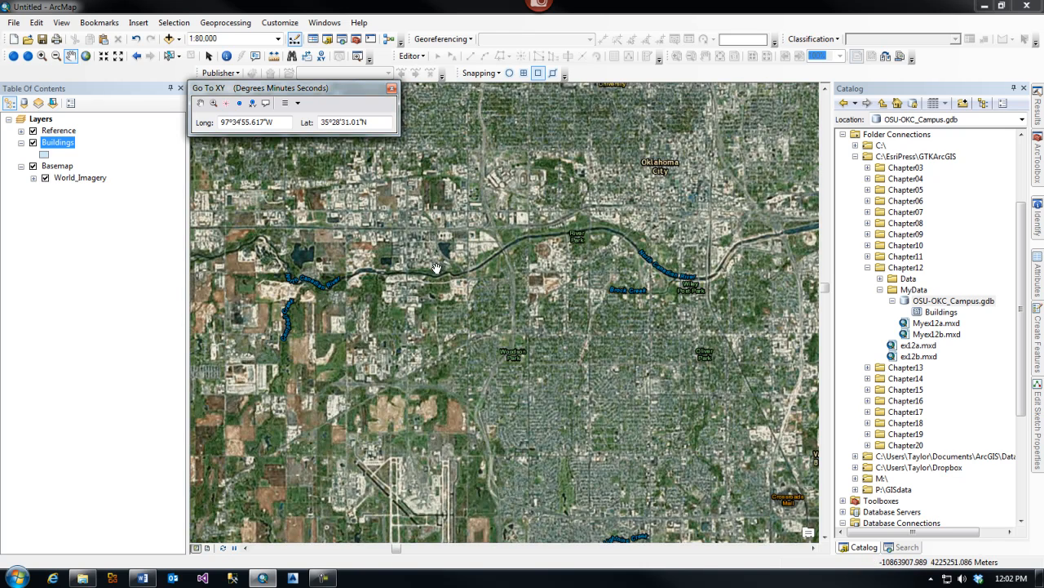
{"action": "scroll", "coordinate": [437, 268], "scroll_direction": "up", "scroll_amount": 1}
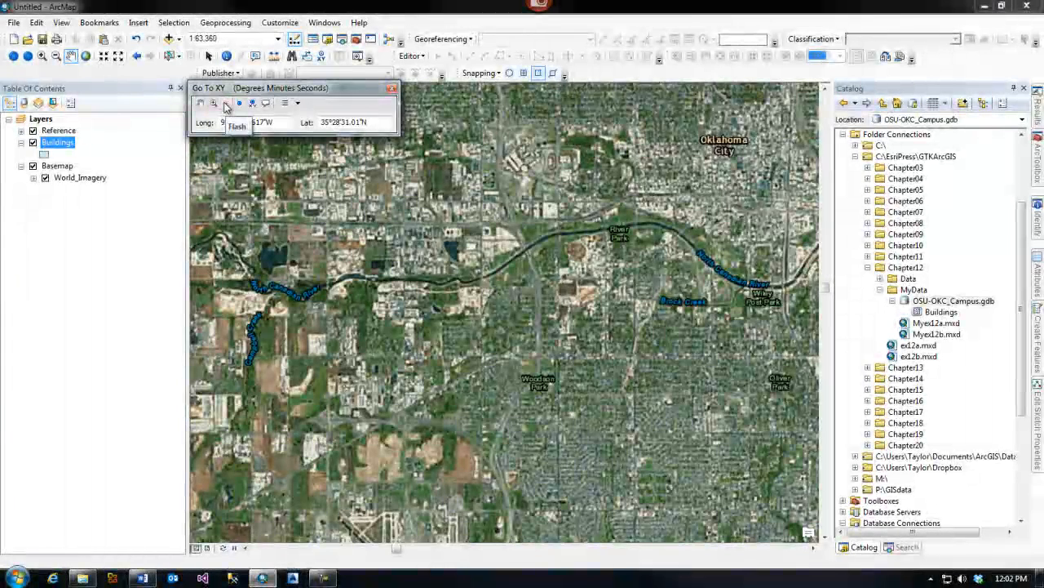
{"action": "left_click", "coordinate": [214, 106]}
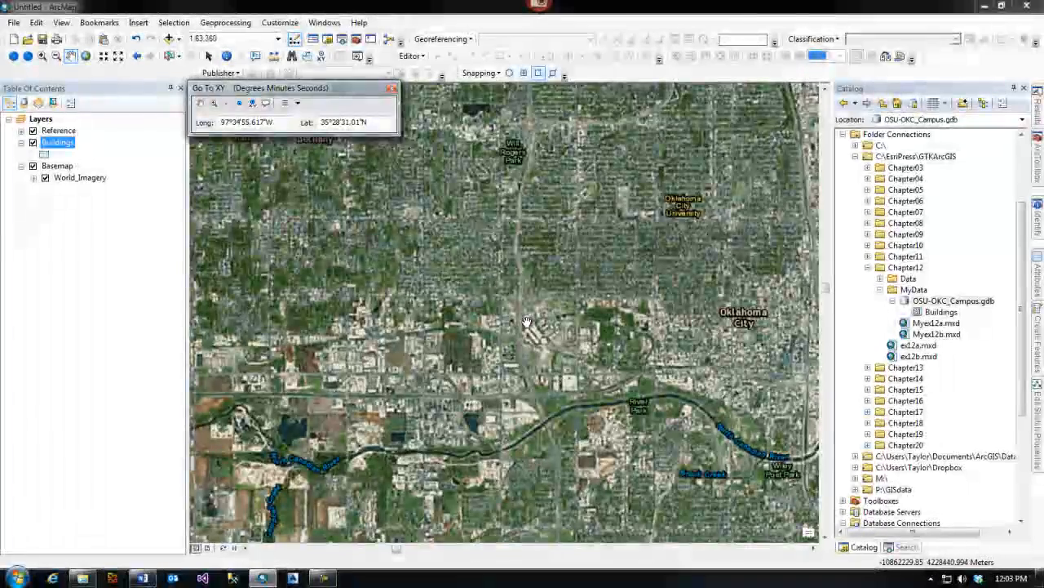
{"action": "scroll", "coordinate": [528, 321], "scroll_direction": "up", "scroll_amount": 10}
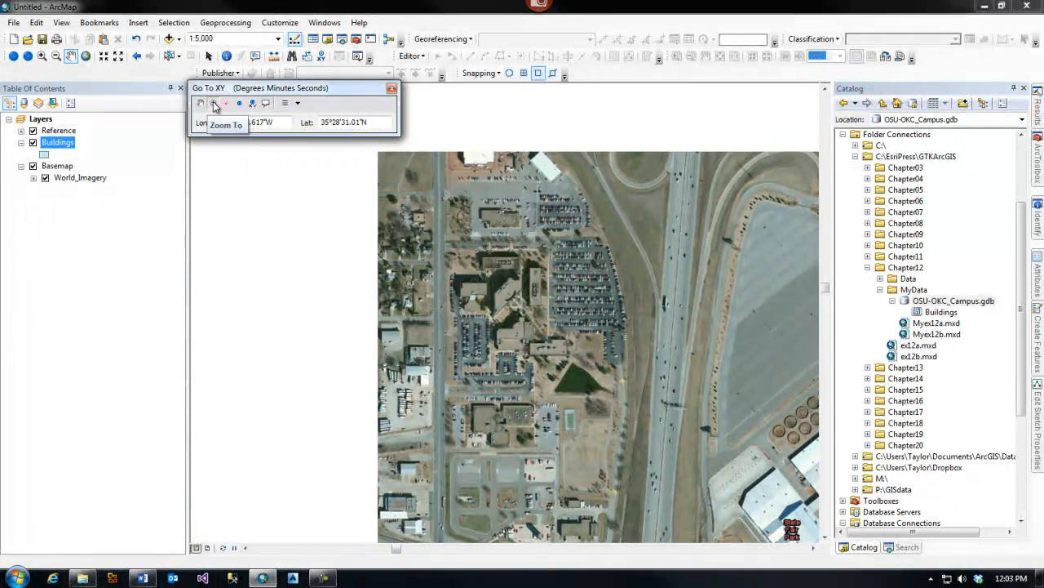
- Center the map on the entered Go To XY coordinates, zoom in to a scale of 1:1,250 and close Go To XY
{"action": "left_click", "coordinate": [214, 104]}
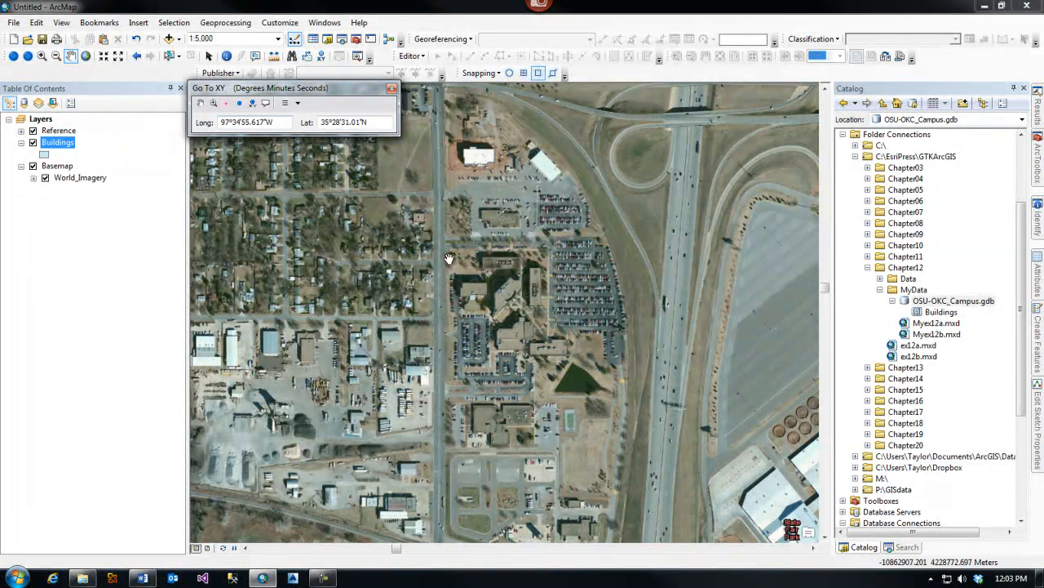
{"action": "scroll", "coordinate": [502, 303], "scroll_direction": "down", "scroll_amount": 3}
{"action": "scroll", "coordinate": [503, 303], "scroll_direction": "down", "scroll_amount": 2}
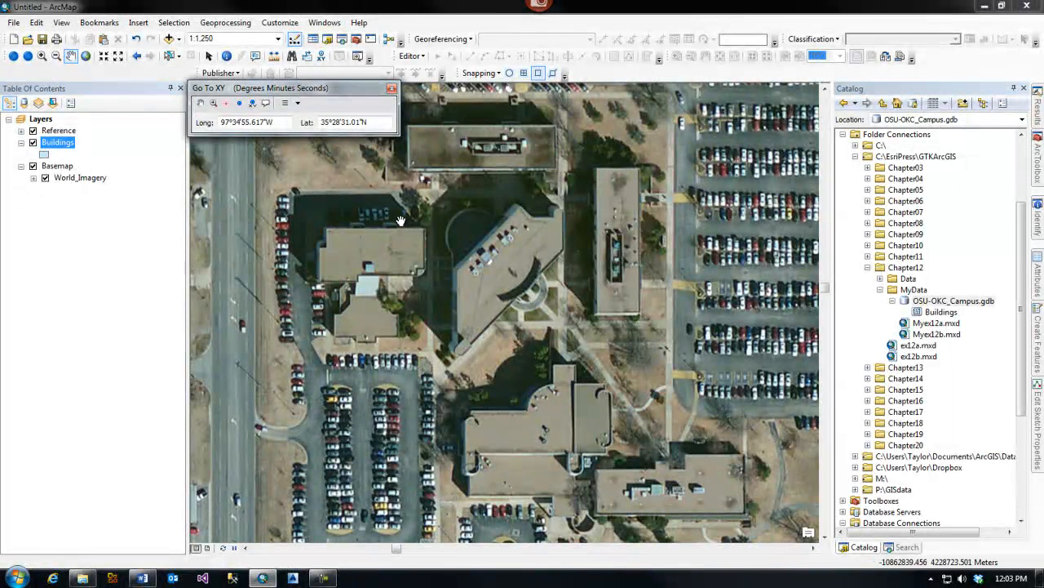
{"action": "left_click", "coordinate": [391, 90]}
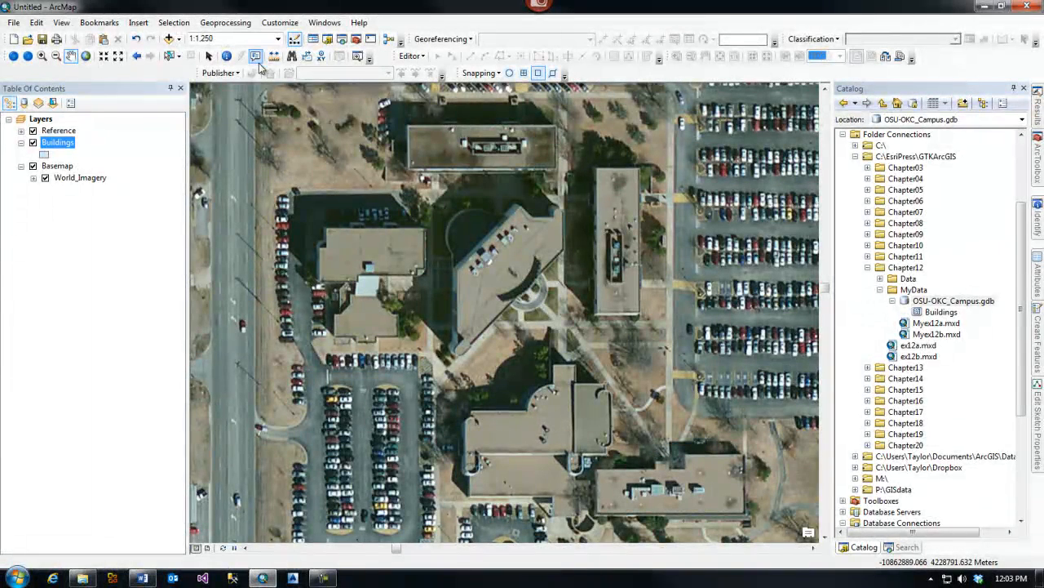
{"action": "left_click", "coordinate": [320, 56]}
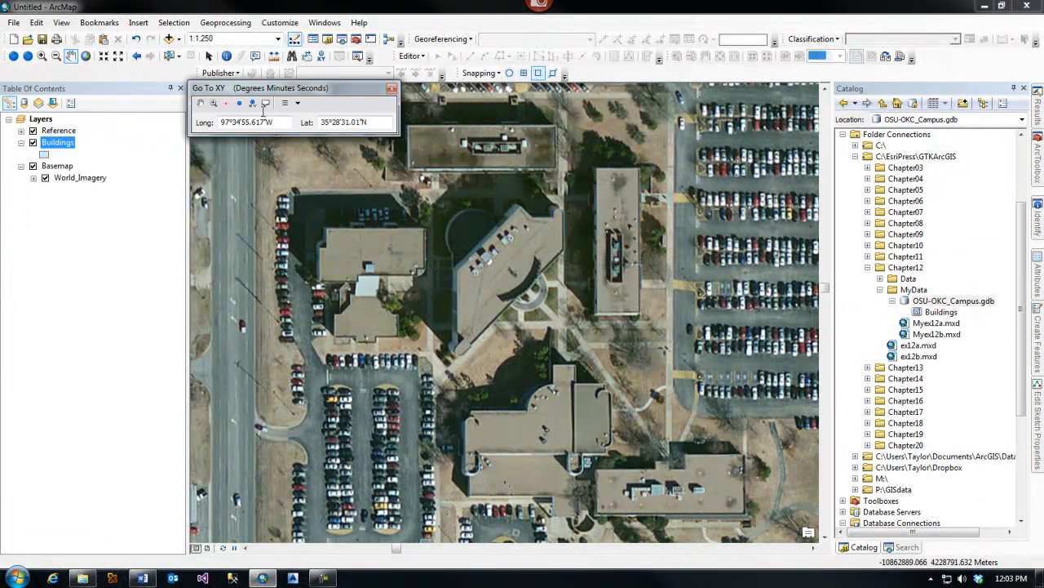
{"action": "left_click", "coordinate": [214, 104]}
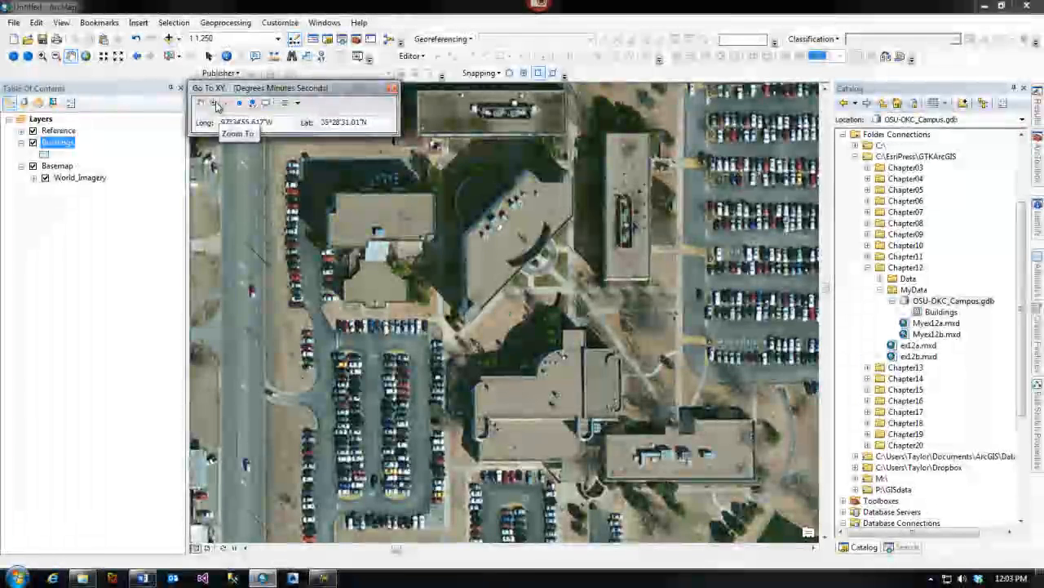
{"action": "left_click", "coordinate": [392, 88]}
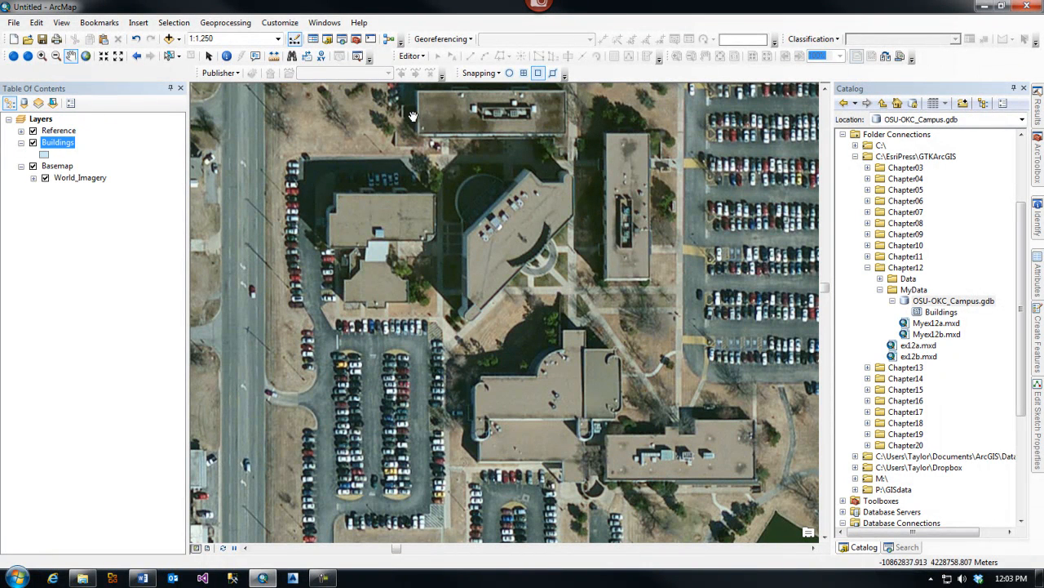
- Start an edit session and choose the Buildings template with the Polygon construction tool
{"action": "left_click", "coordinate": [422, 57]}
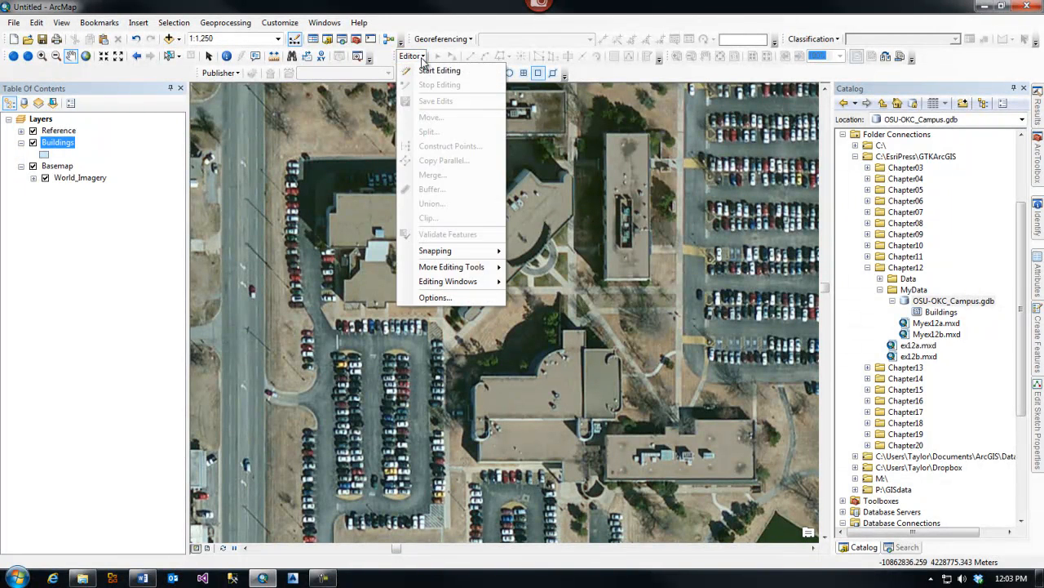
{"action": "left_click", "coordinate": [422, 71]}
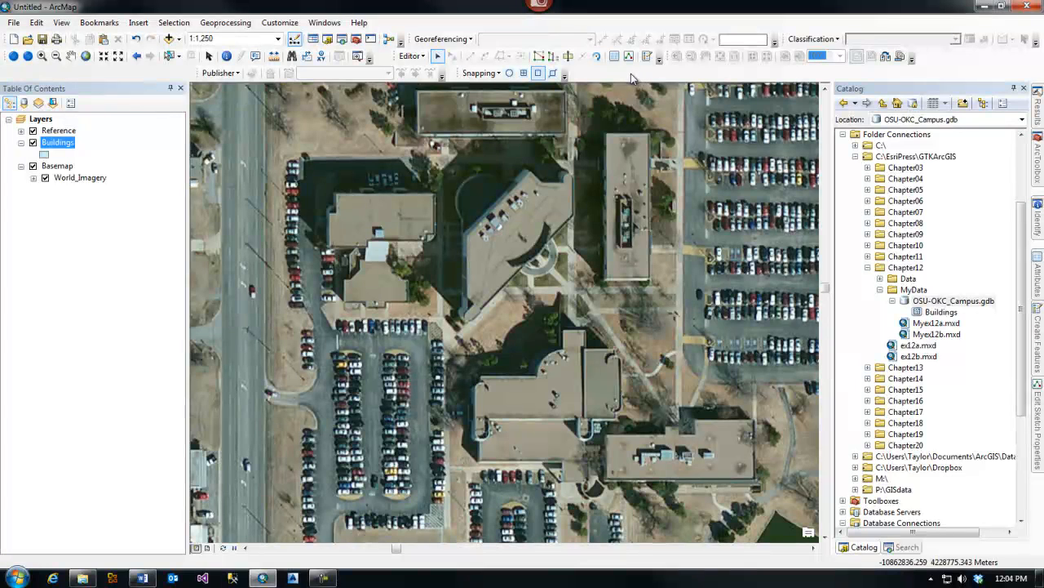
{"action": "left_click", "coordinate": [538, 76]}
{"action": "left_click", "coordinate": [647, 57]}
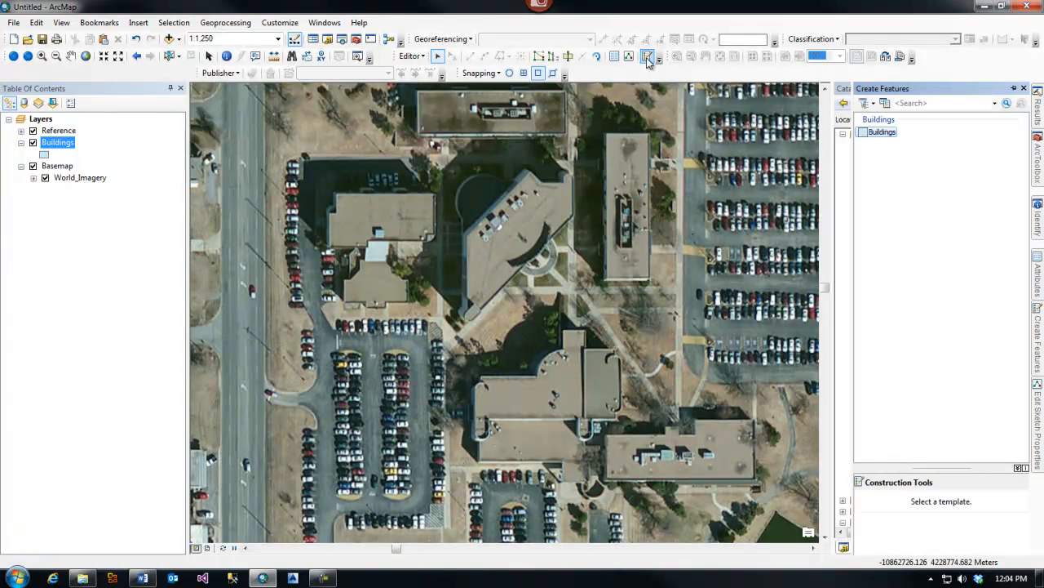
{"action": "left_click", "coordinate": [876, 137]}
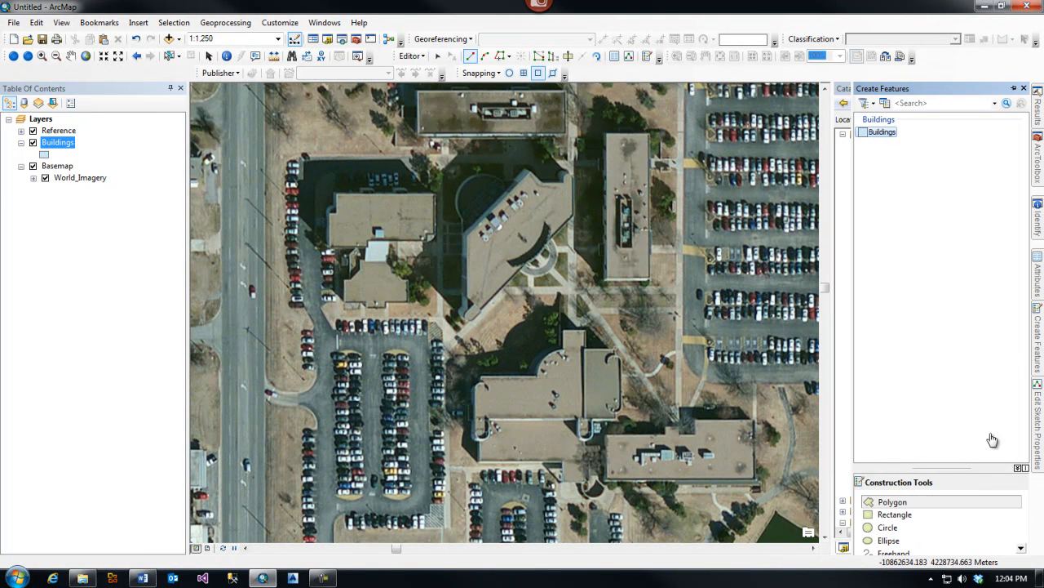
{"action": "left_click", "coordinate": [895, 504]}
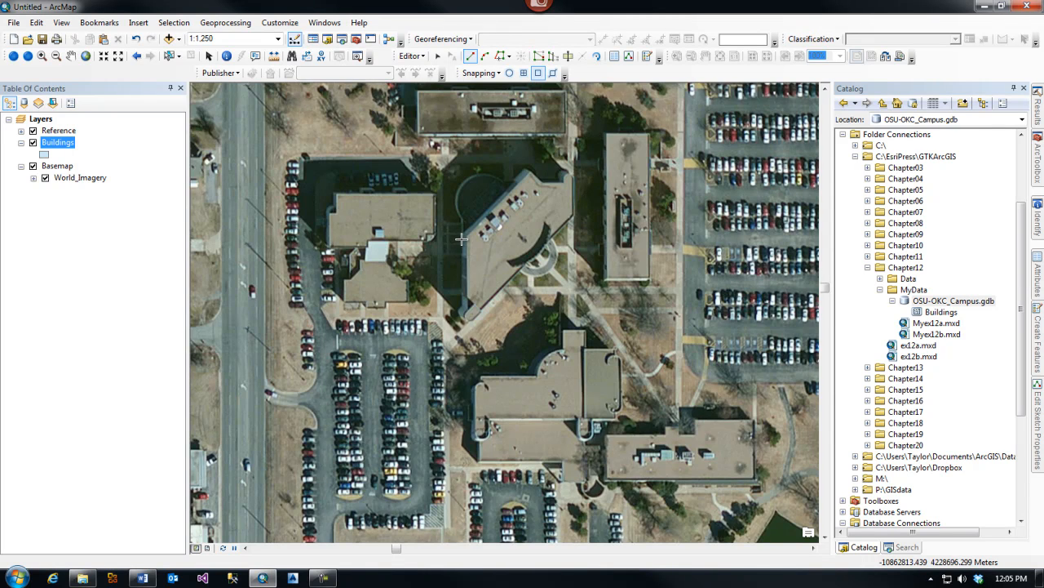
- Begin a Buildings polygon on the angled central building, tracing straight edges from its north corner along the northwest and west sides to the south end
{"action": "scroll", "coordinate": [461, 239], "scroll_direction": "up", "scroll_amount": 3}
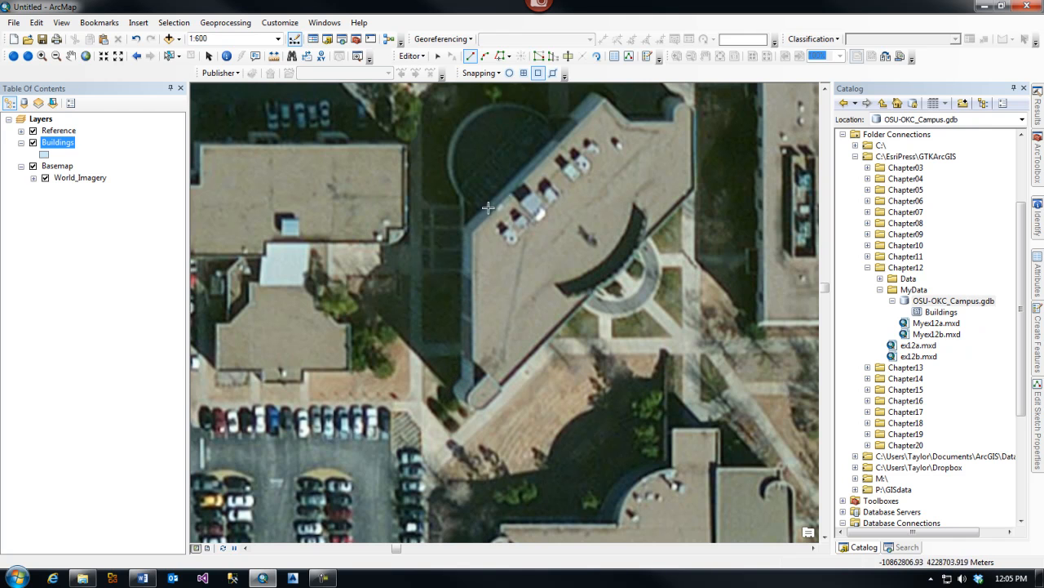
{"action": "scroll", "coordinate": [464, 301], "scroll_direction": "down", "scroll_amount": 1}
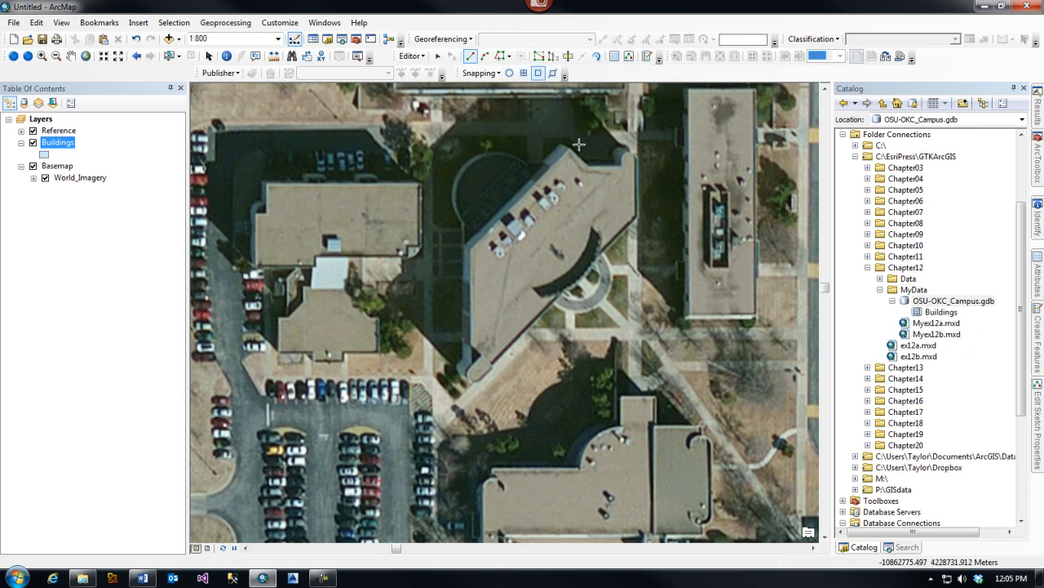
{"action": "scroll", "coordinate": [579, 144], "scroll_direction": "down", "scroll_amount": 1}
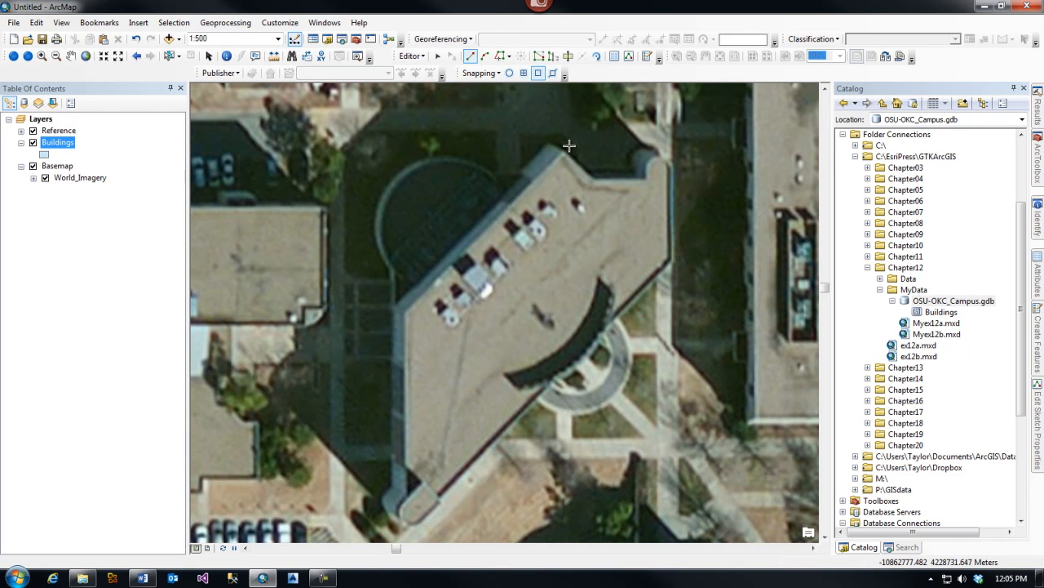
{"action": "left_click", "coordinate": [564, 153]}
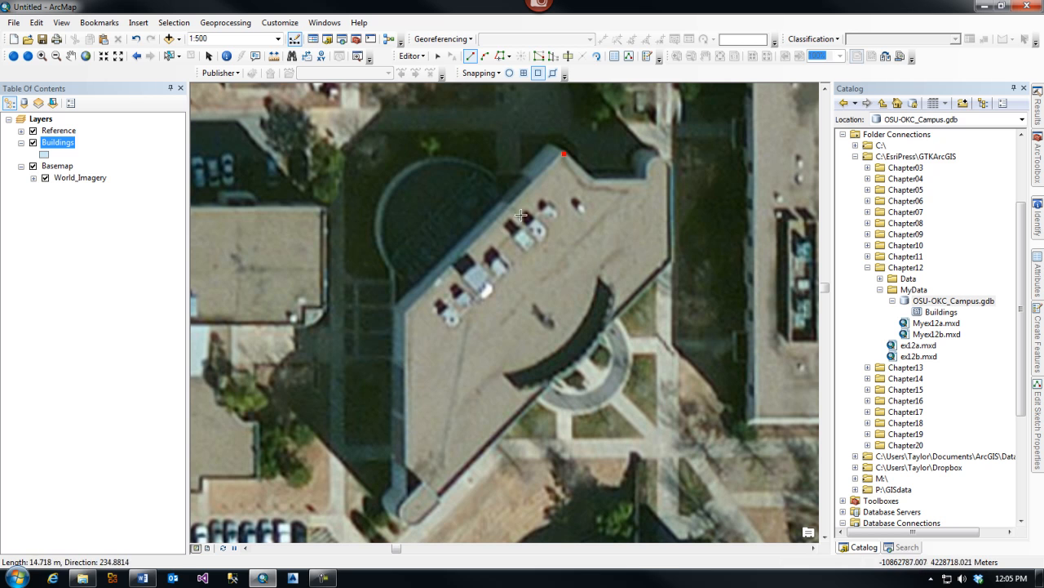
{"action": "left_click", "coordinate": [406, 314]}
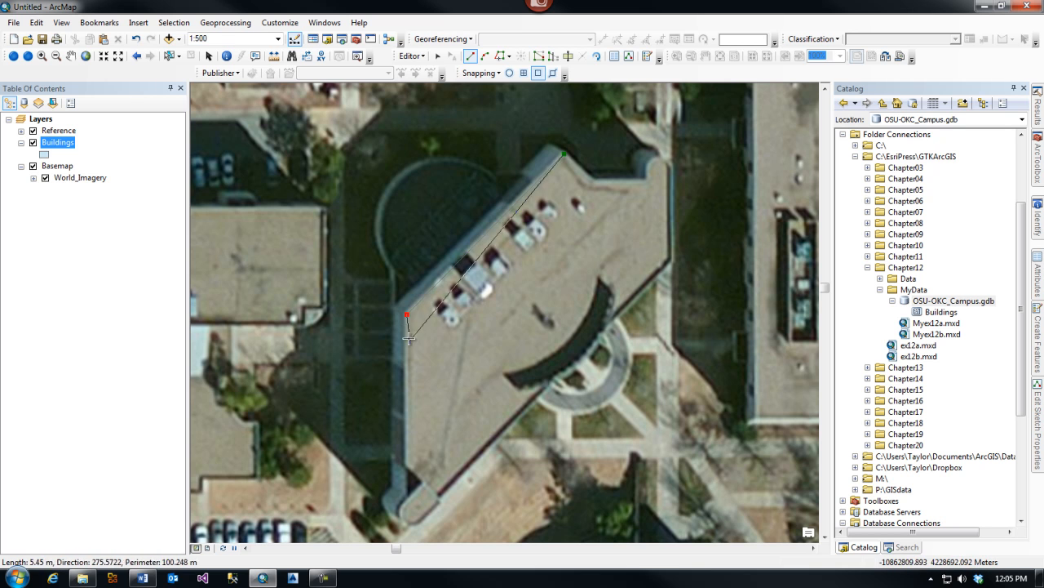
{"action": "double_click", "coordinate": [408, 493]}
{"action": "left_click", "coordinate": [408, 493]}
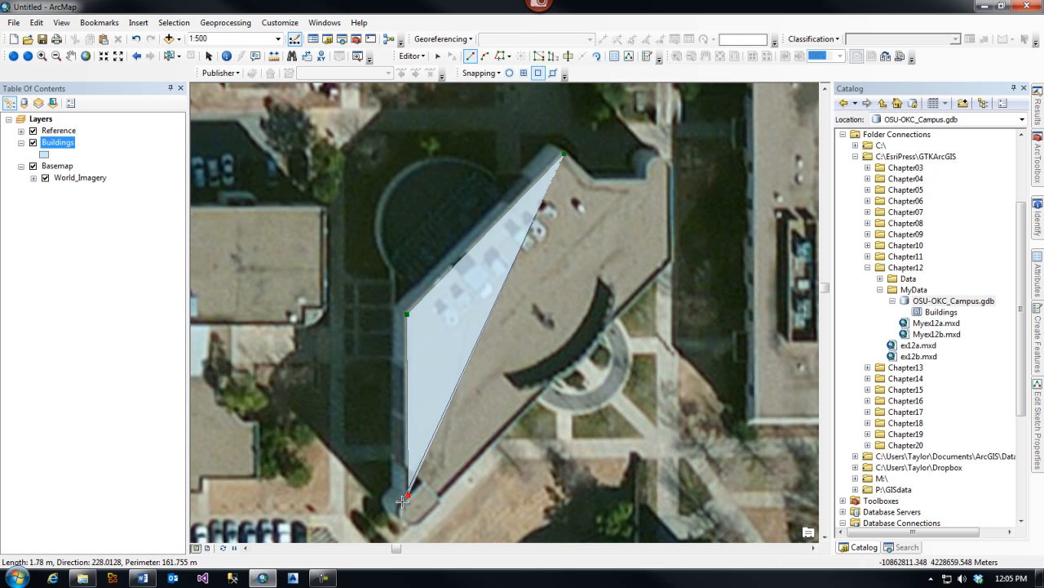
{"action": "double_click", "coordinate": [402, 501]}
{"action": "left_click", "coordinate": [402, 501]}
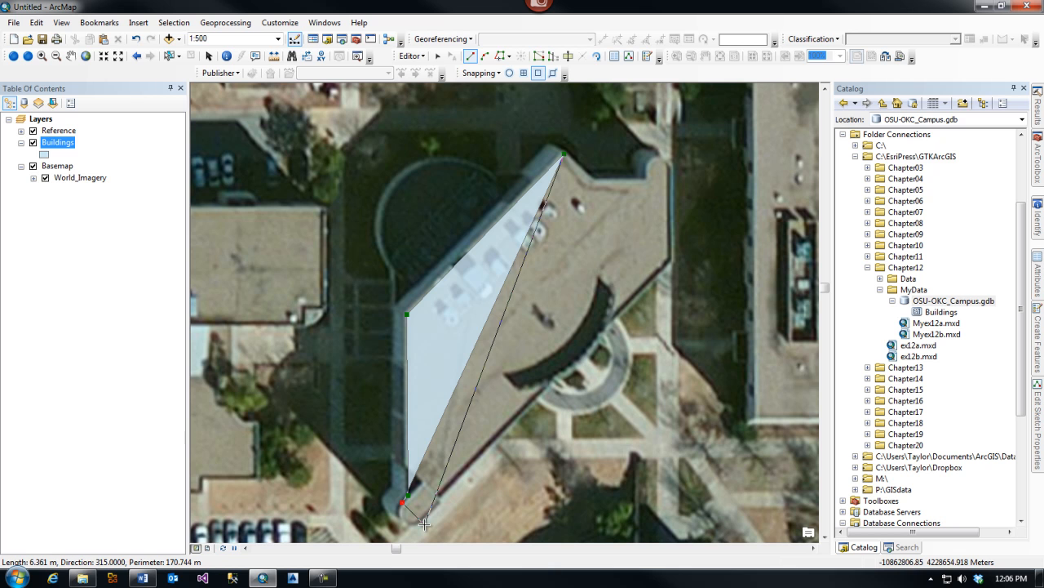
- Trace the rounded south end of the angled building with arc segments
{"action": "left_click", "coordinate": [485, 56]}
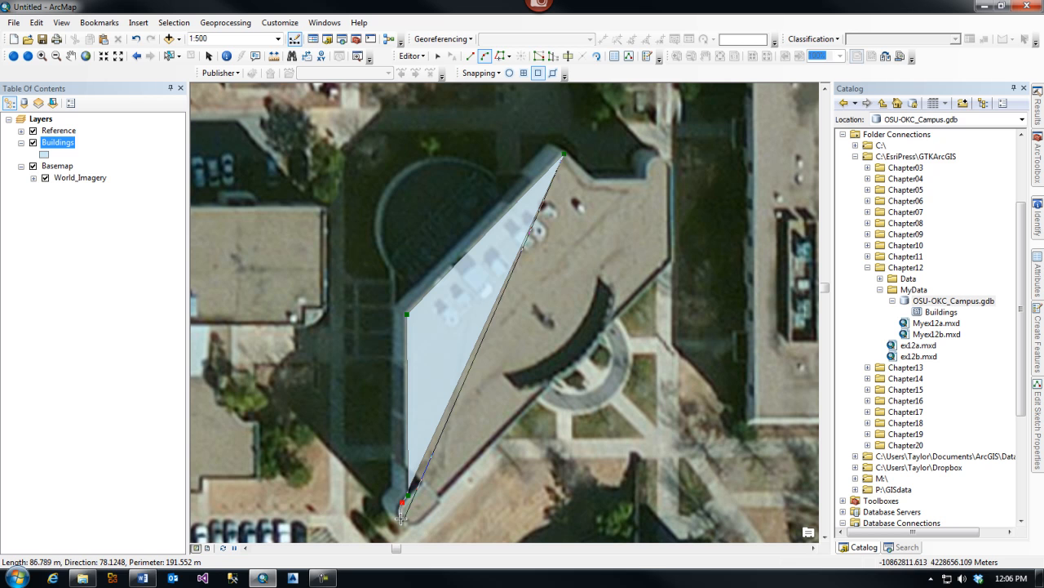
{"action": "left_click", "coordinate": [403, 521]}
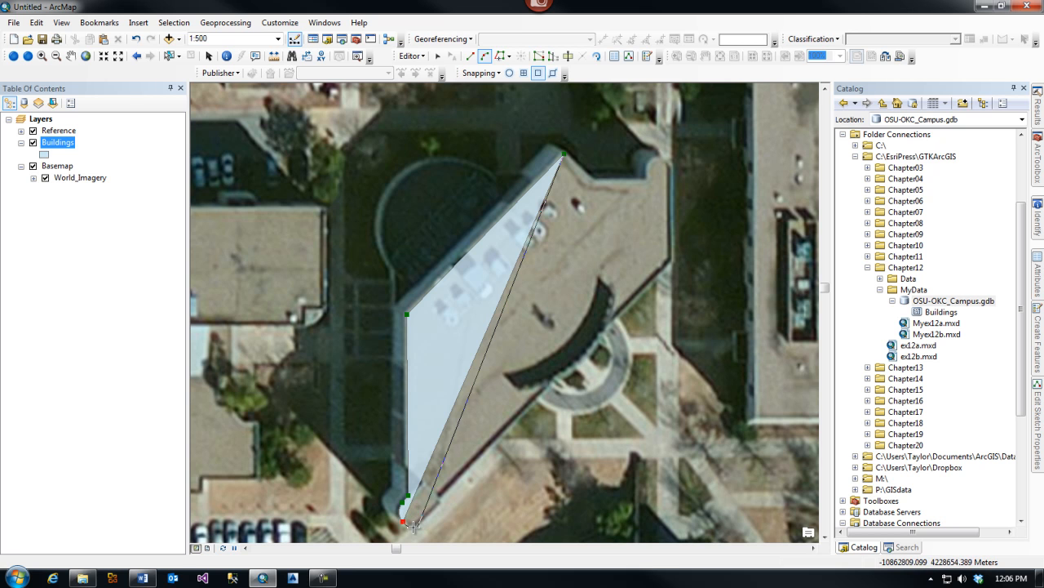
{"action": "scroll", "coordinate": [414, 526], "scroll_direction": "up", "scroll_amount": 2}
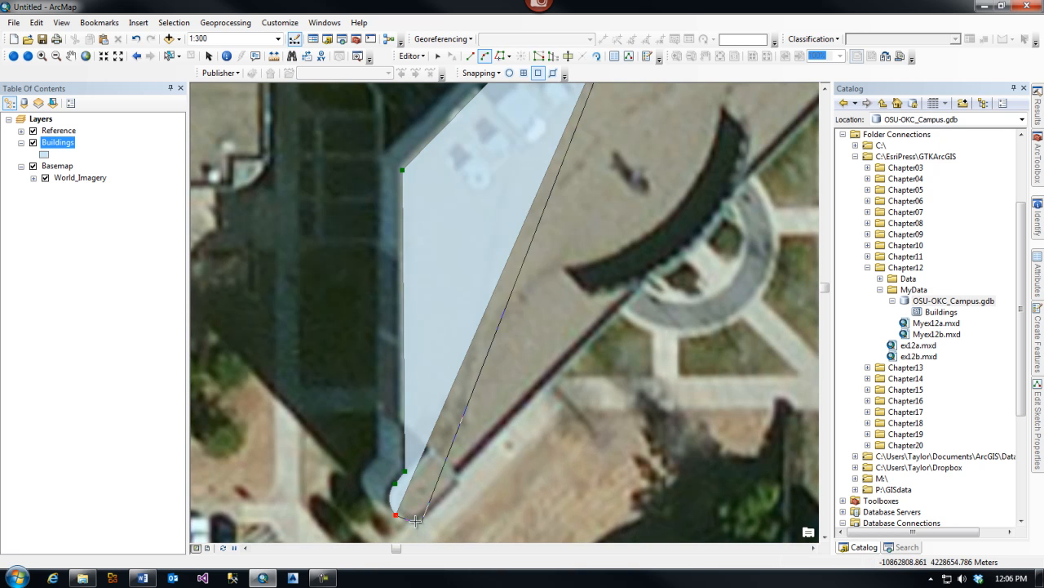
{"action": "left_click", "coordinate": [421, 522]}
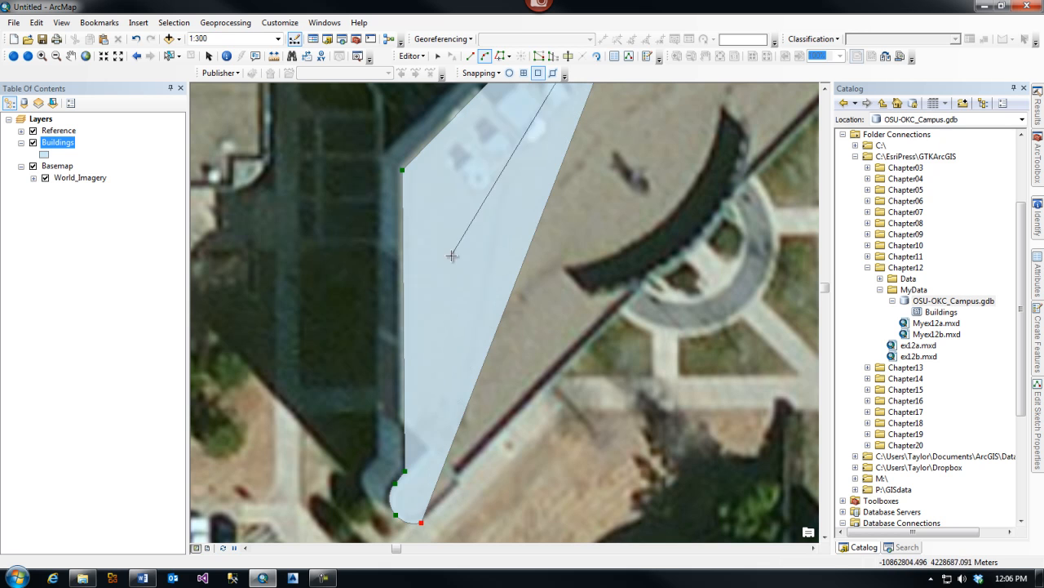
- Continue the footprint with straight segments along the building's southeast side and up its east side to the rounded northeast end
{"action": "left_click", "coordinate": [470, 56]}
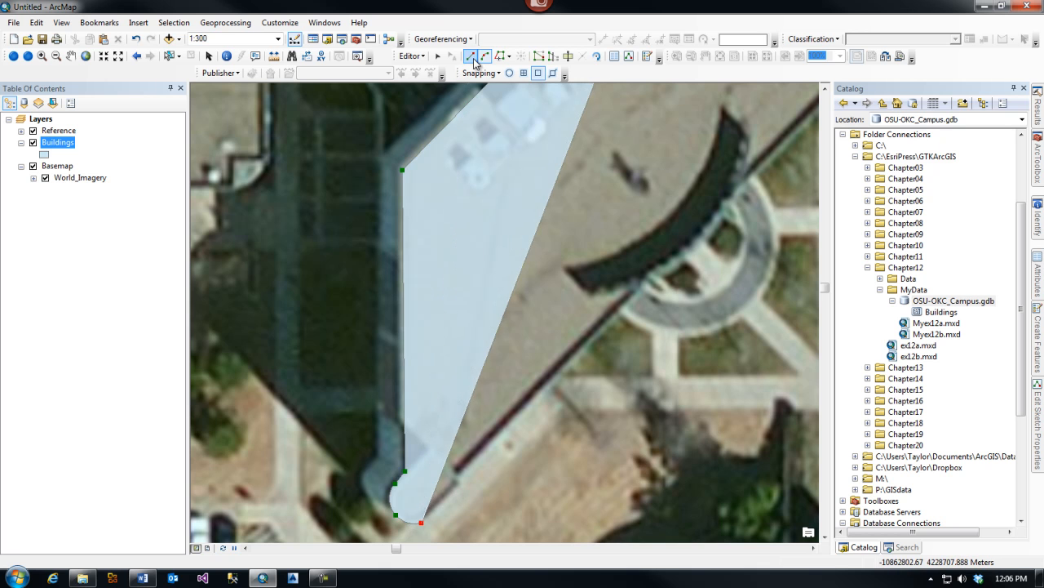
{"action": "left_click", "coordinate": [463, 482]}
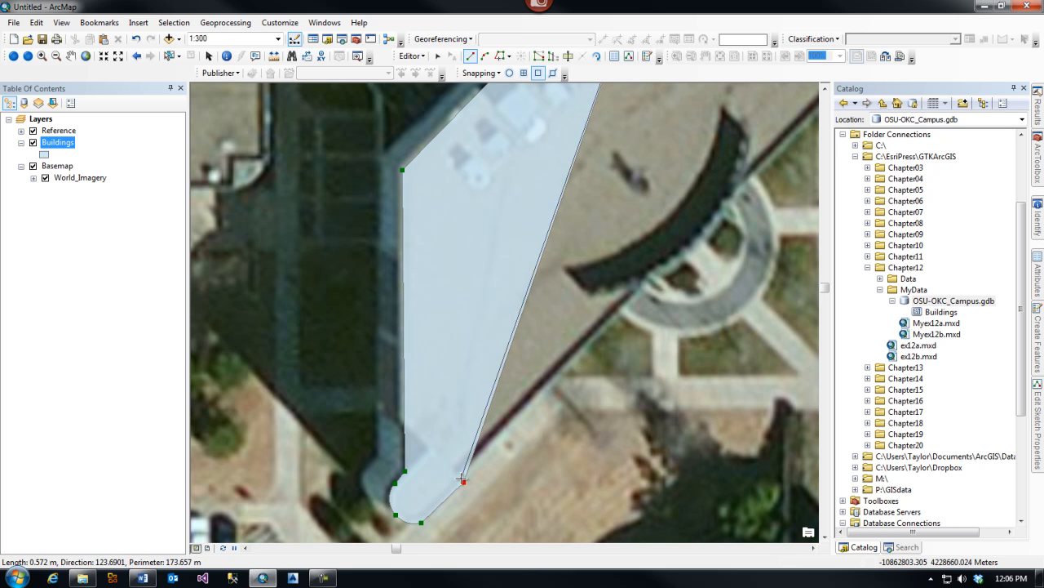
{"action": "left_click", "coordinate": [459, 479]}
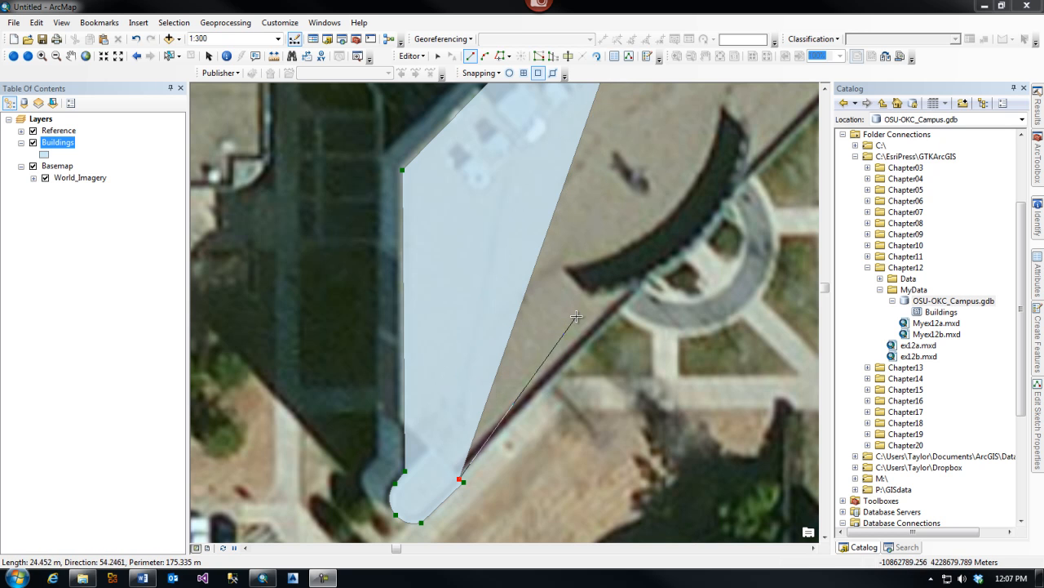
{"action": "left_click", "coordinate": [628, 313]}
{"action": "scroll", "coordinate": [527, 405], "scroll_direction": "up", "scroll_amount": 4}
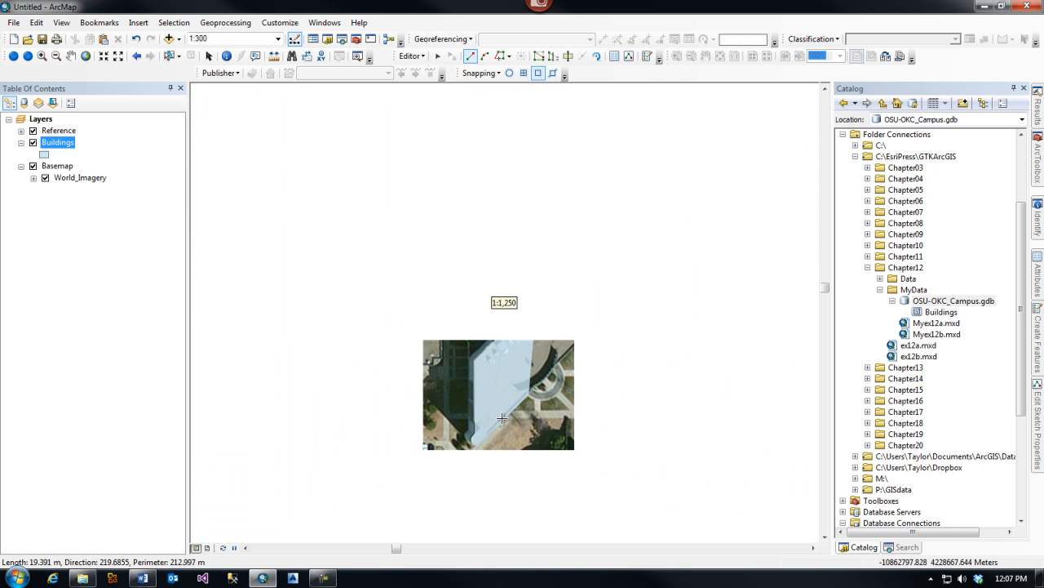
{"action": "scroll", "coordinate": [501, 303], "scroll_direction": "down", "scroll_amount": 3}
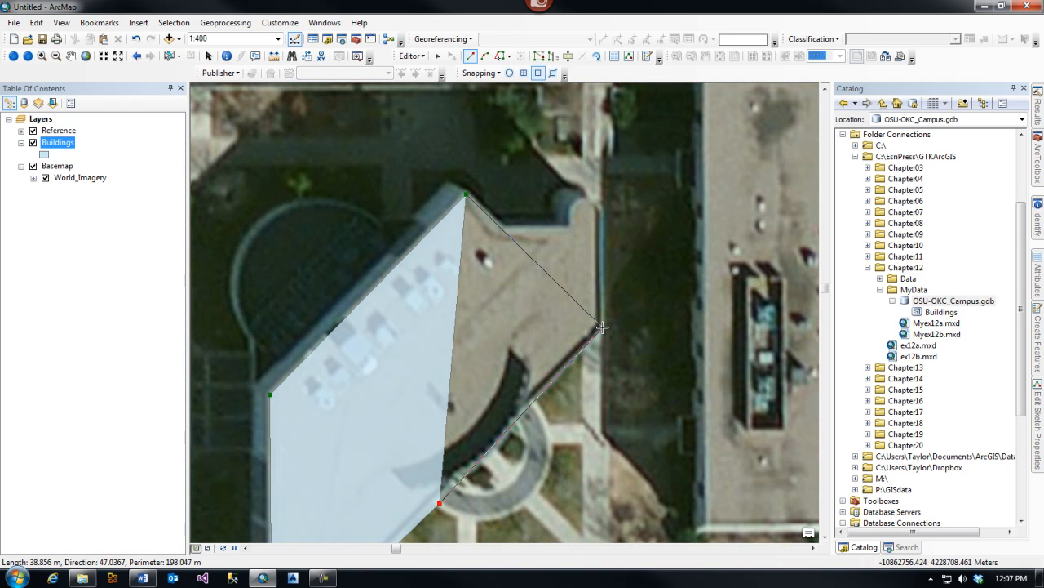
{"action": "left_click", "coordinate": [602, 327]}
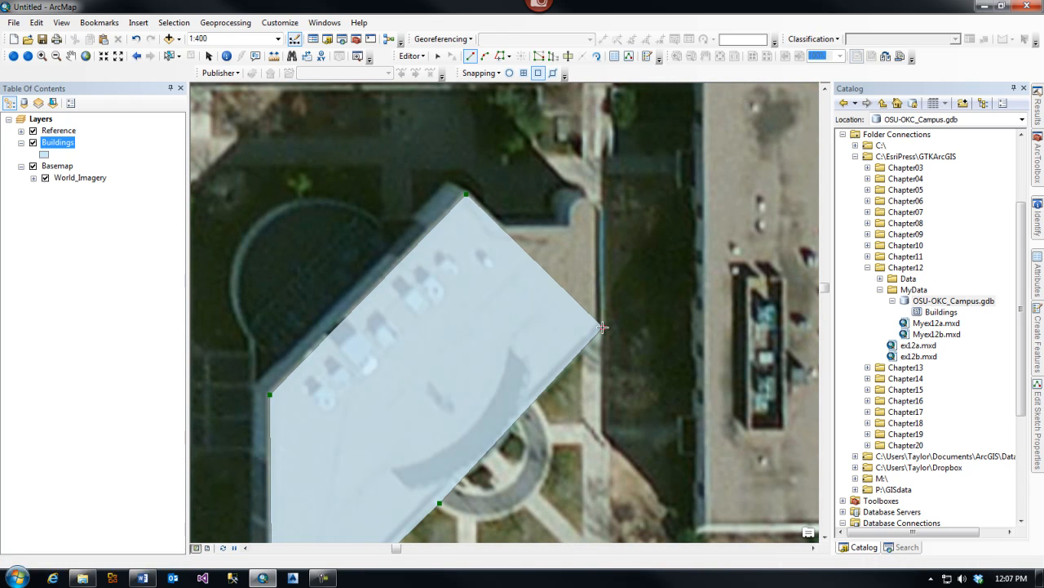
{"action": "left_click", "coordinate": [601, 215]}
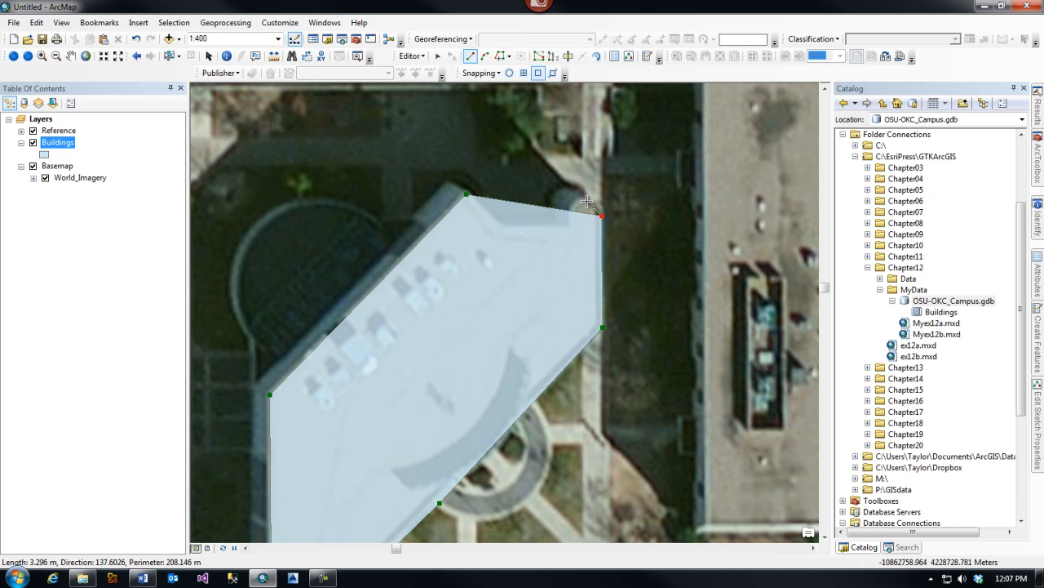
- Trace the rounded northeast end of the building with arc segments
{"action": "scroll", "coordinate": [599, 212], "scroll_direction": "down", "scroll_amount": 4}
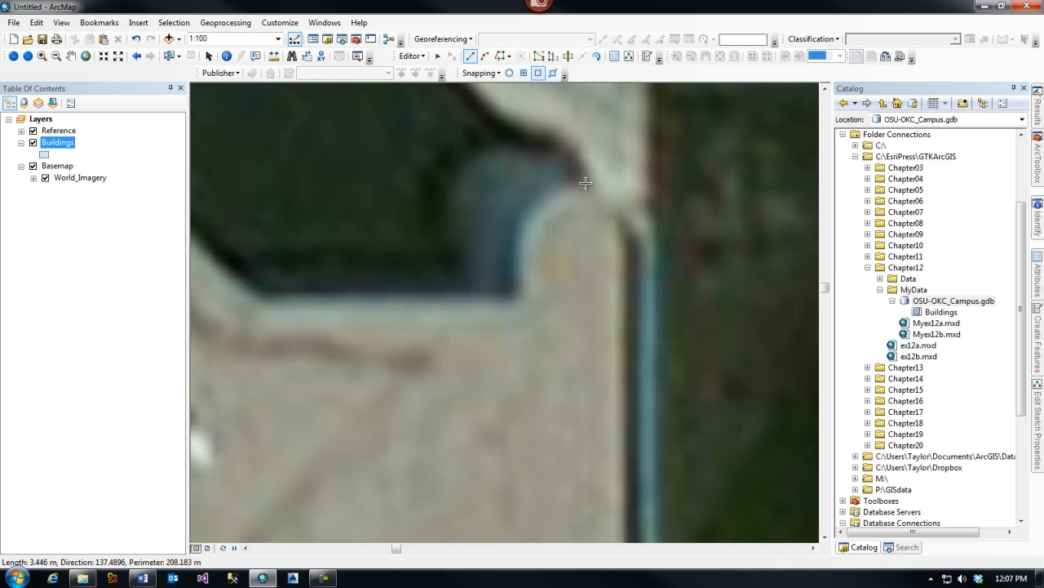
{"action": "left_click", "coordinate": [486, 57]}
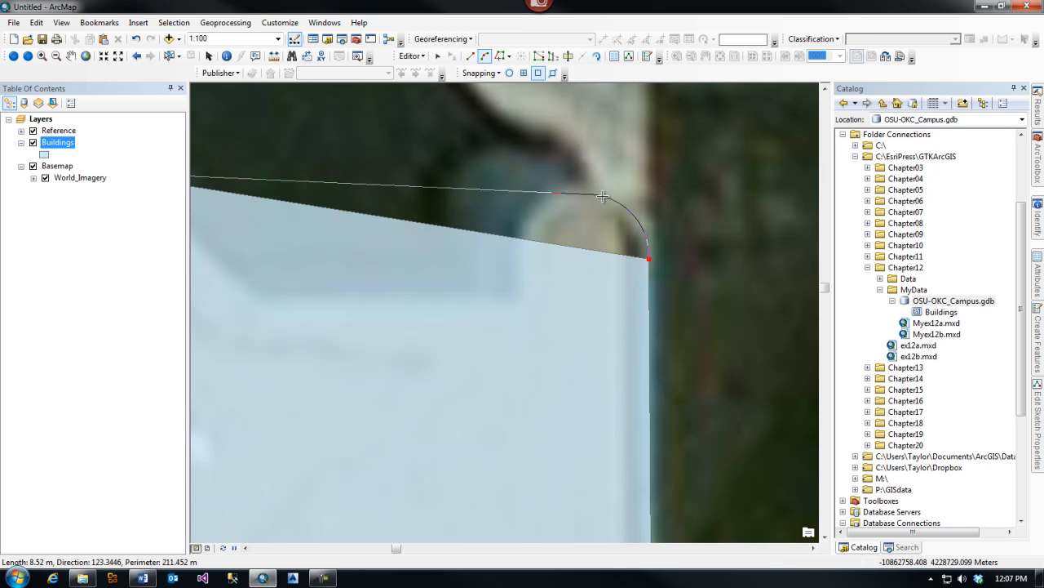
{"action": "left_click", "coordinate": [587, 194]}
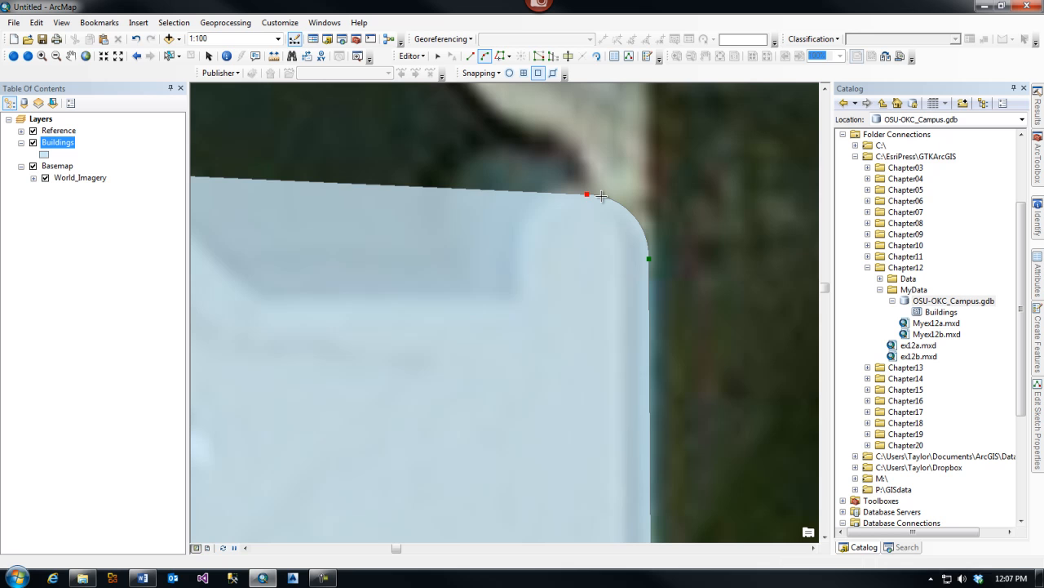
{"action": "left_click", "coordinate": [524, 247]}
{"action": "left_click", "coordinate": [531, 223]}
- Trace the straight edges from the rounded northeast end to the inner corner of the north notch and finish the building sketch
{"action": "left_click", "coordinate": [470, 55]}
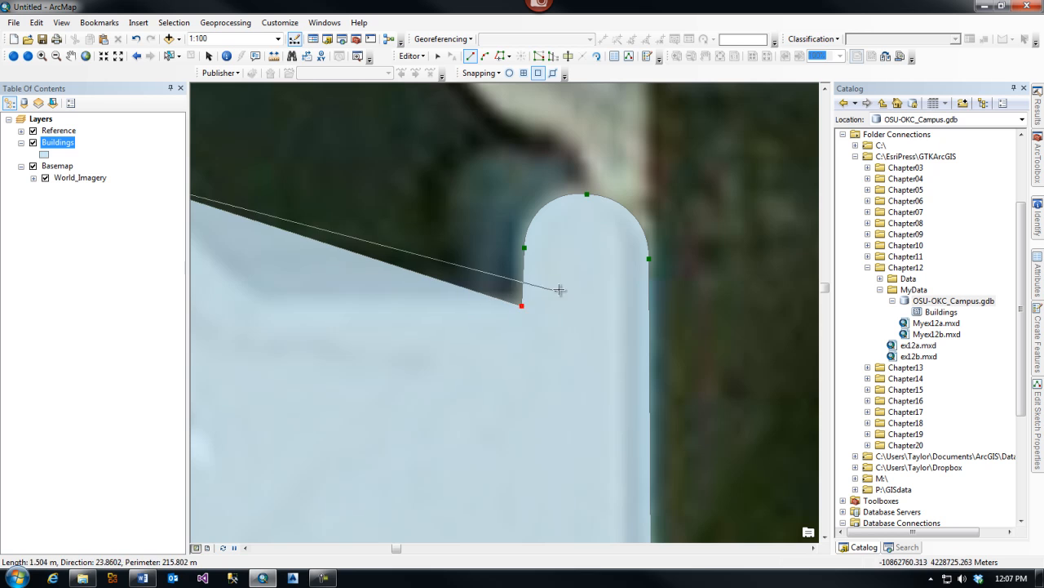
{"action": "scroll", "coordinate": [632, 299], "scroll_direction": "down", "scroll_amount": 1}
{"action": "scroll", "coordinate": [633, 299], "scroll_direction": "down", "scroll_amount": 1}
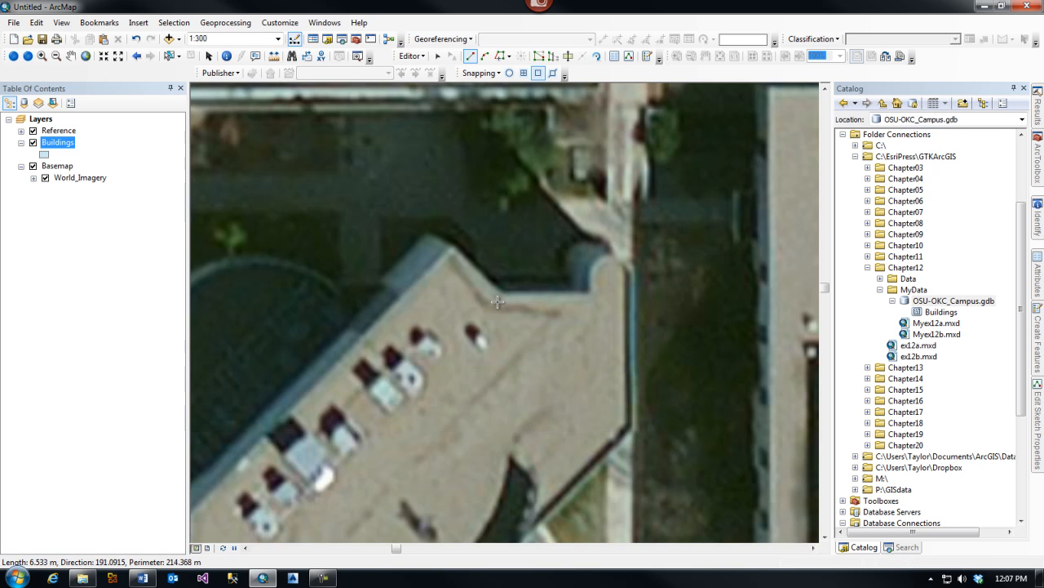
{"action": "scroll", "coordinate": [495, 300], "scroll_direction": "up", "scroll_amount": 2}
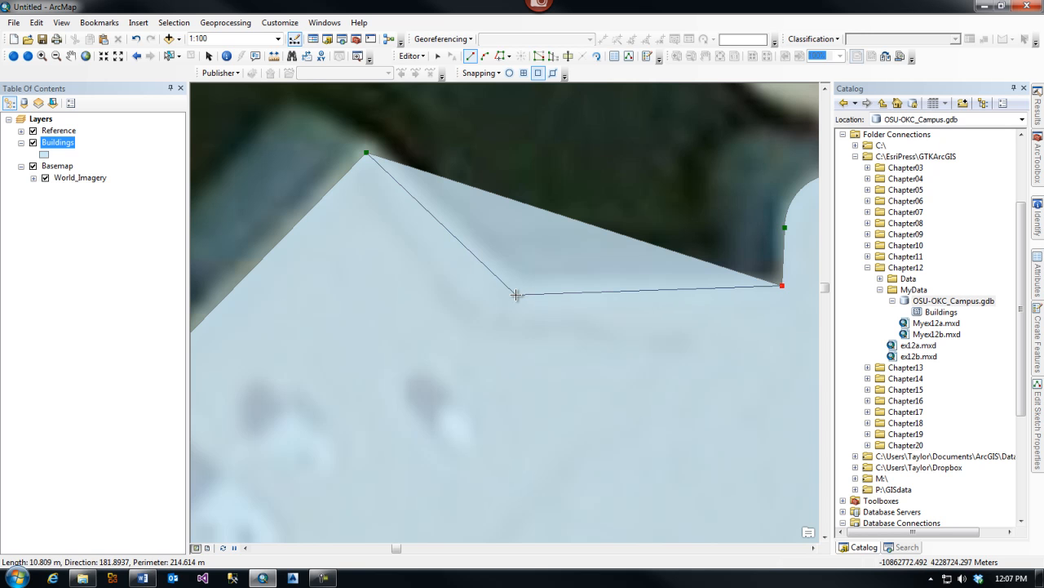
{"action": "double_click", "coordinate": [515, 295]}
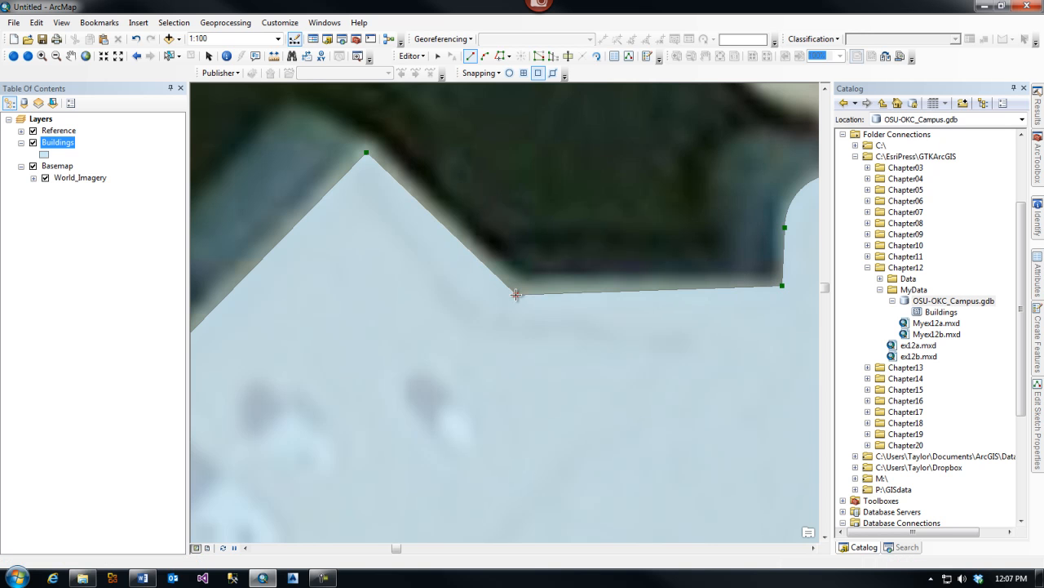
{"action": "right_click", "coordinate": [516, 295]}
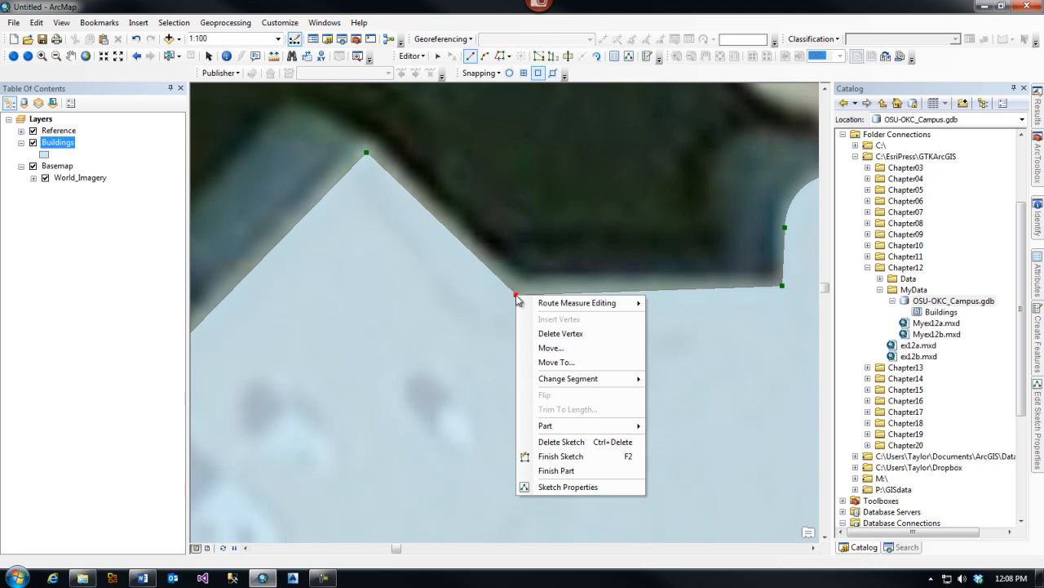
{"action": "left_click", "coordinate": [551, 457]}
{"action": "scroll", "coordinate": [445, 187], "scroll_direction": "down", "scroll_amount": 5}
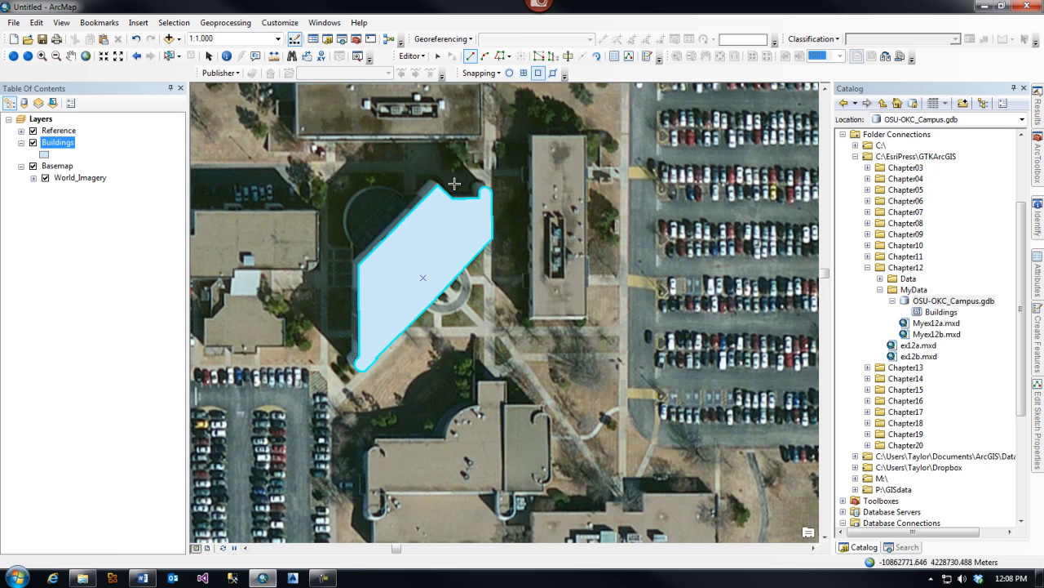
- Edit the finished polygon's vertices, moving the vertex midway along the southeast side slightly inward to the building edge
{"action": "scroll", "coordinate": [410, 314], "scroll_direction": "up", "scroll_amount": 2}
{"action": "scroll", "coordinate": [436, 331], "scroll_direction": "down", "scroll_amount": 1}
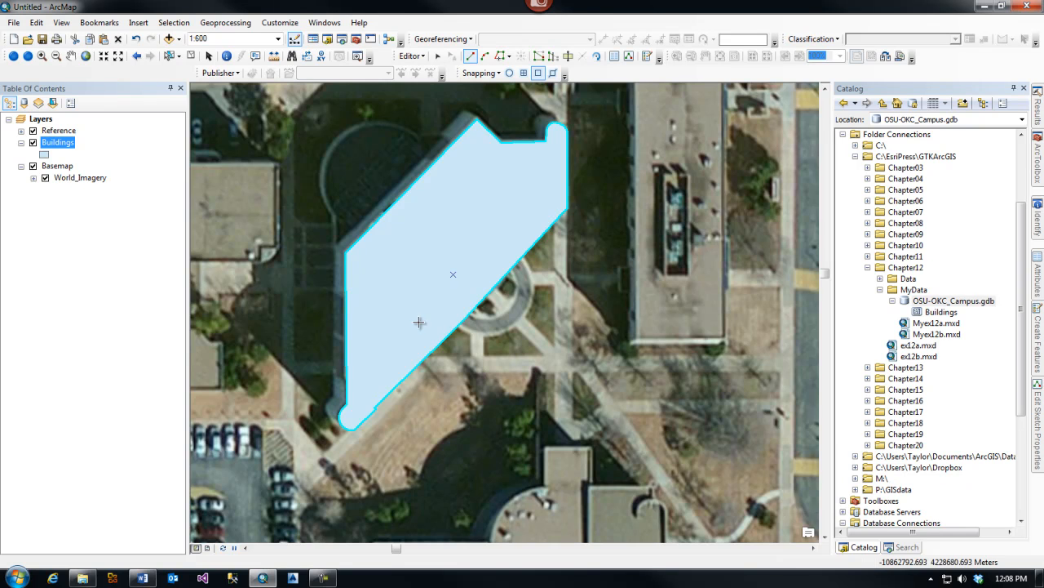
{"action": "scroll", "coordinate": [441, 321], "scroll_direction": "up", "scroll_amount": 2}
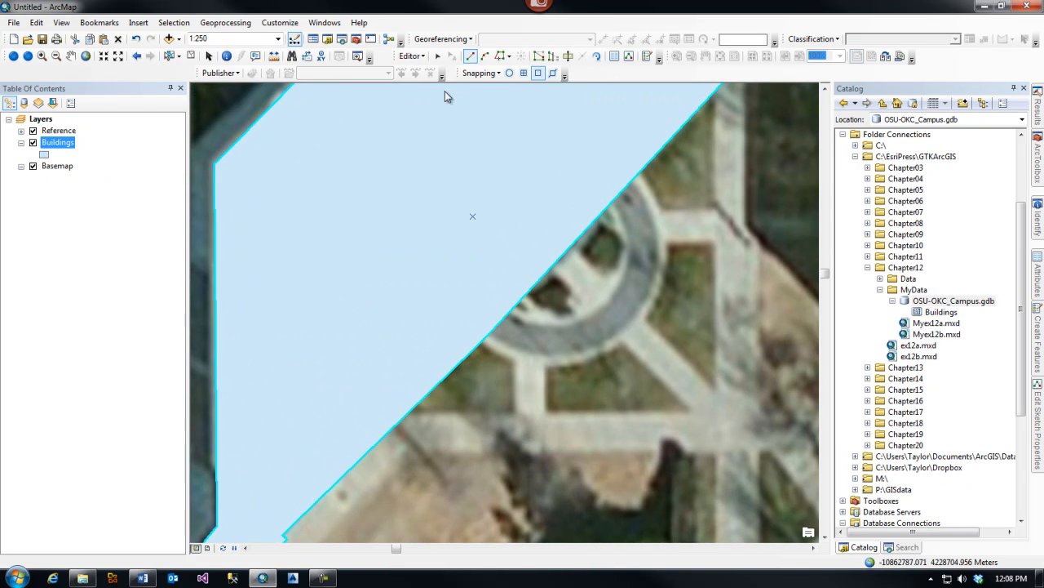
{"action": "scroll", "coordinate": [477, 302], "scroll_direction": "down", "scroll_amount": 1}
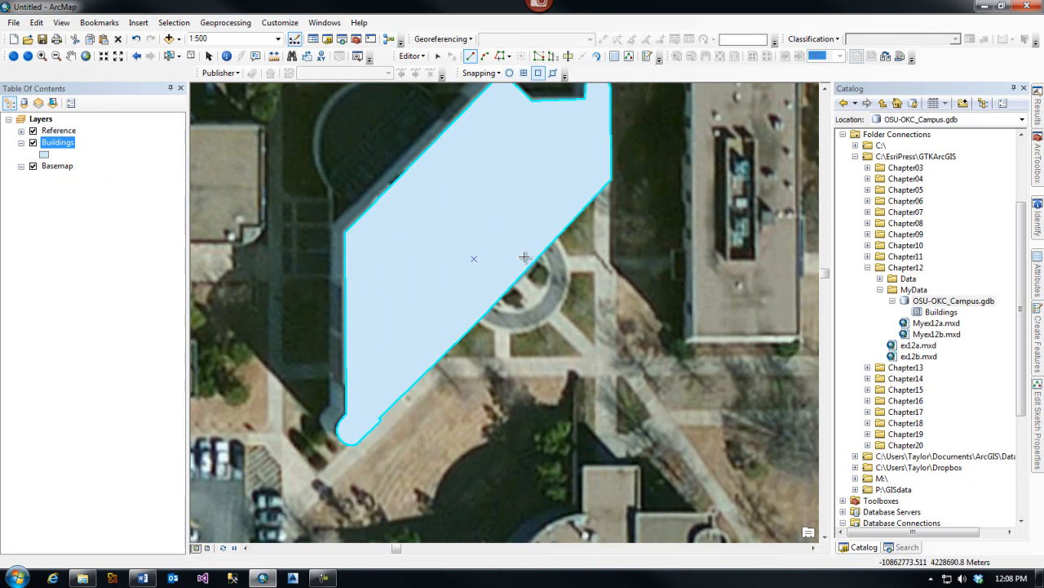
{"action": "left_click", "coordinate": [438, 56]}
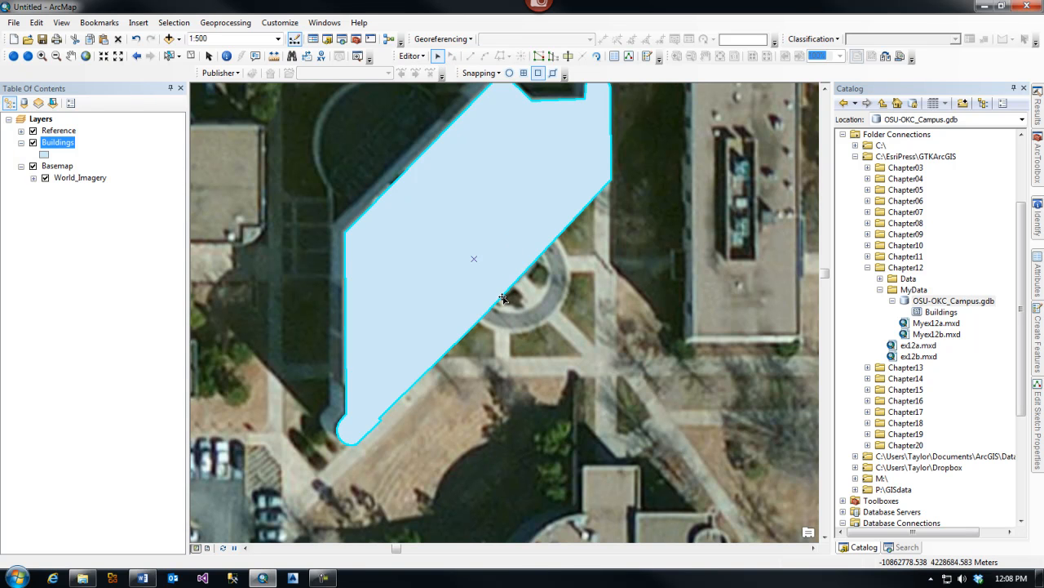
{"action": "left_click", "coordinate": [538, 57]}
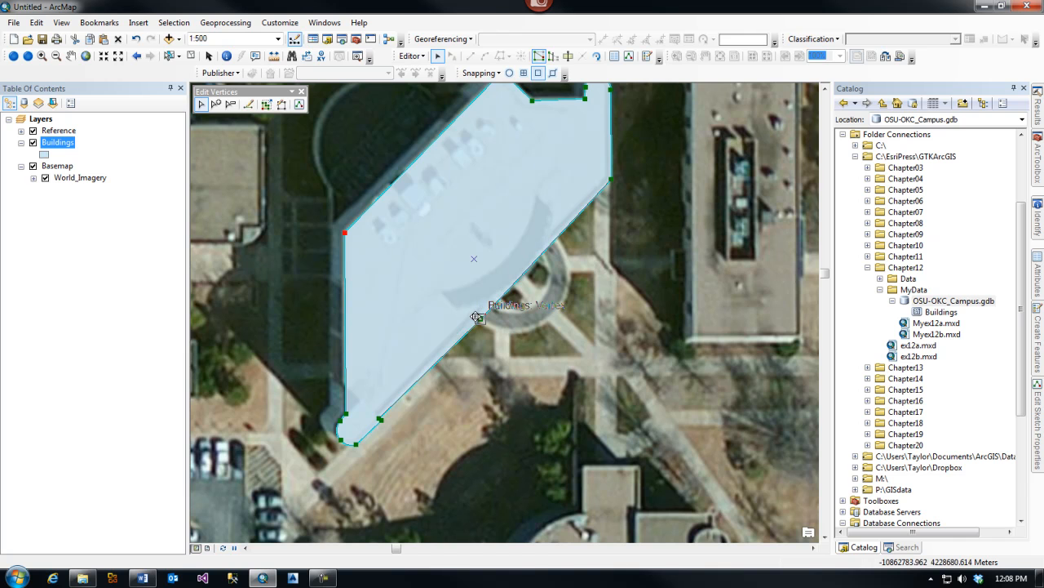
{"action": "scroll", "coordinate": [475, 318], "scroll_direction": "up", "scroll_amount": 3}
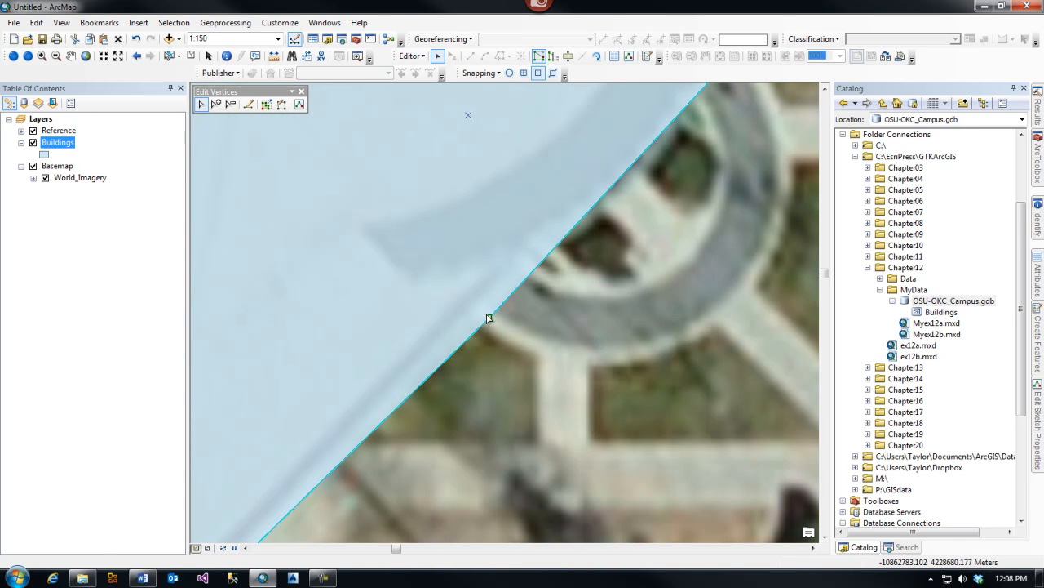
{"action": "left_click_drag", "start_coordinate": [489, 316], "coordinate": [480, 311]}
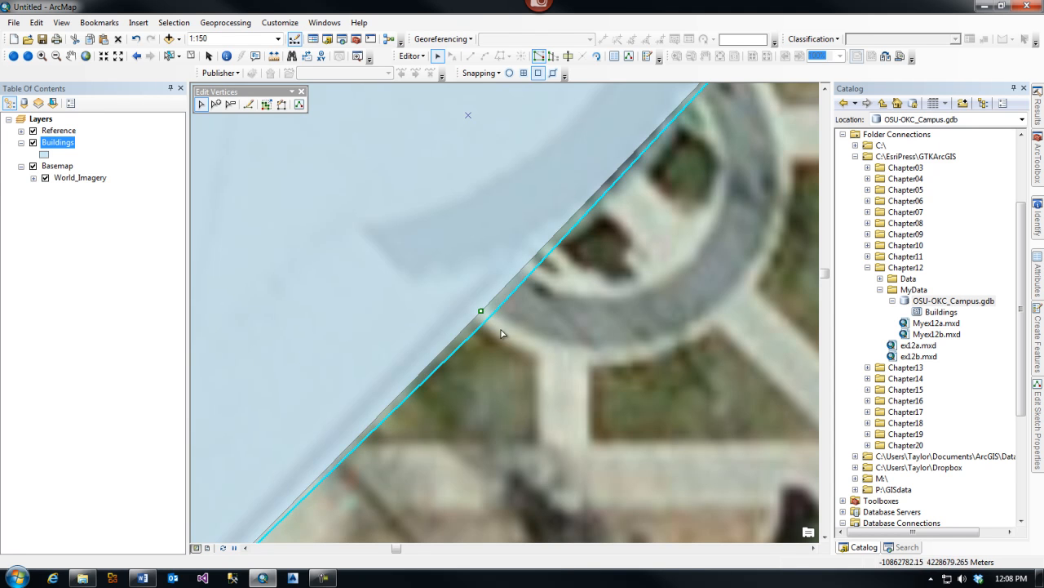
- Turn off vertex editing to apply the adjusted southeast edge to the building polygon
{"action": "right_click", "coordinate": [494, 329]}
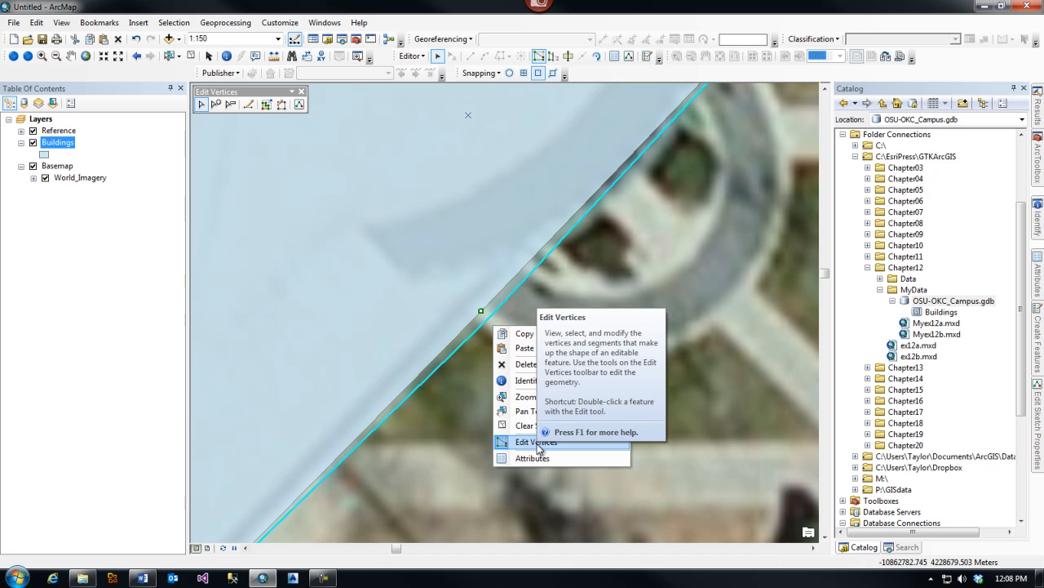
{"action": "right_click", "coordinate": [508, 284]}
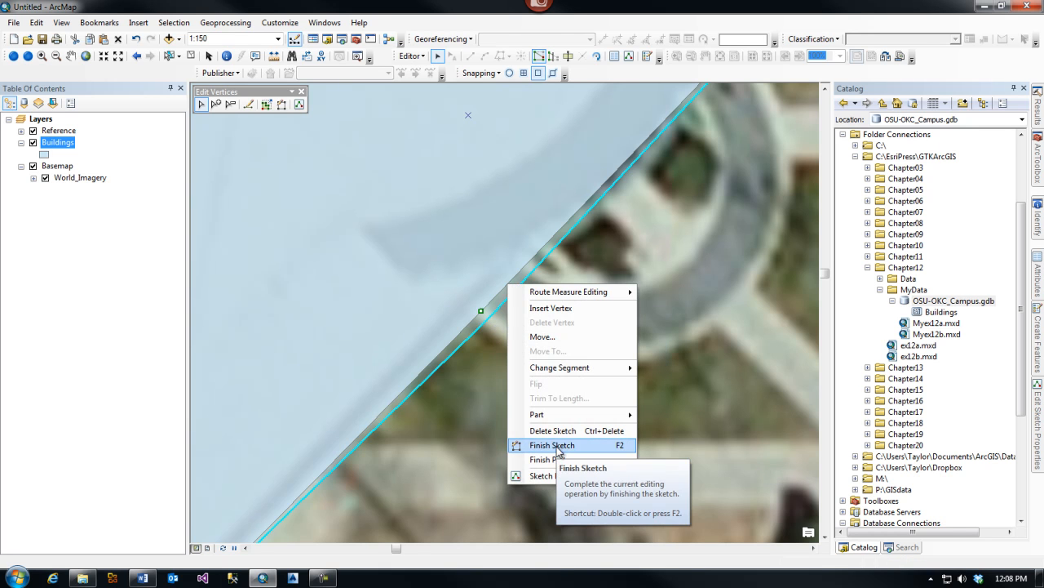
{"action": "right_click", "coordinate": [471, 273]}
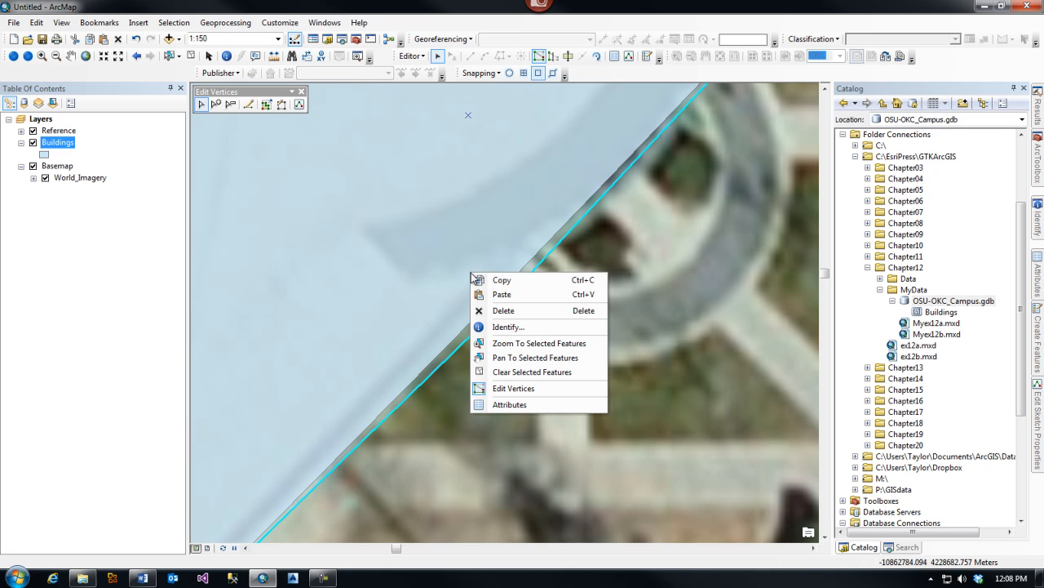
{"action": "right_click", "coordinate": [539, 238]}
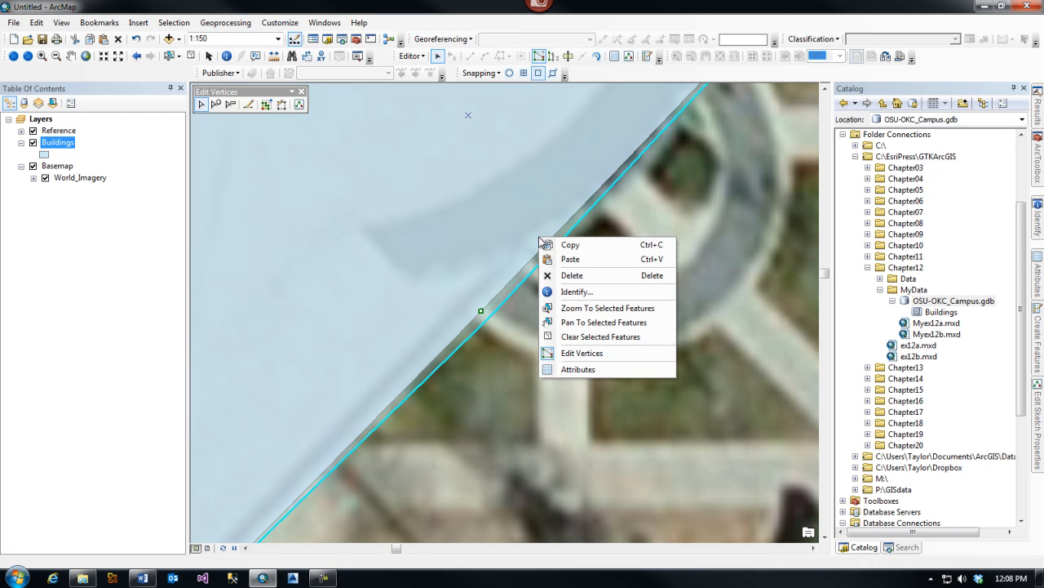
{"action": "right_click", "coordinate": [488, 325]}
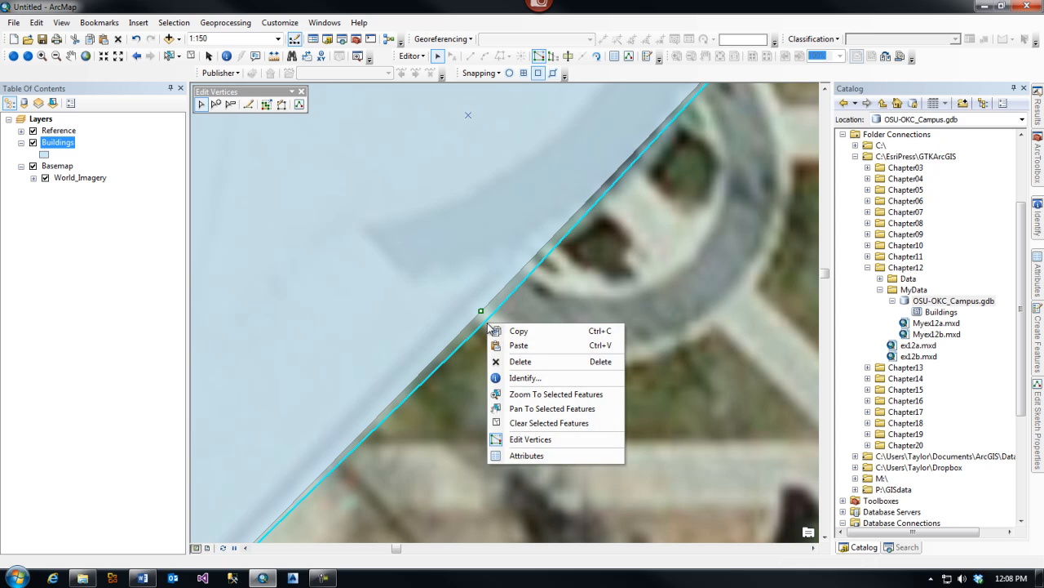
{"action": "left_click", "coordinate": [471, 338]}
{"action": "right_click", "coordinate": [471, 338]}
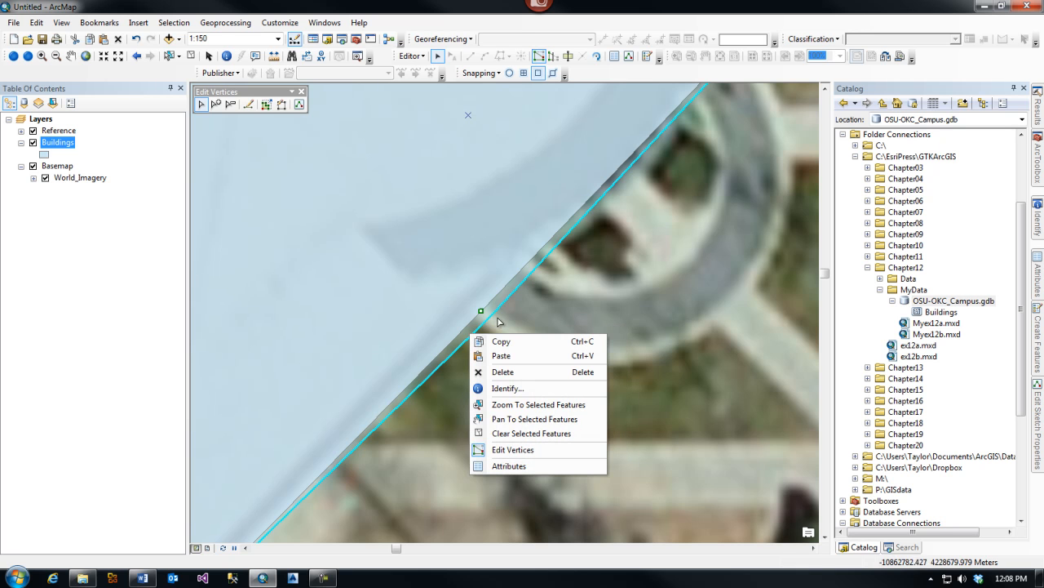
{"action": "left_click", "coordinate": [505, 452]}
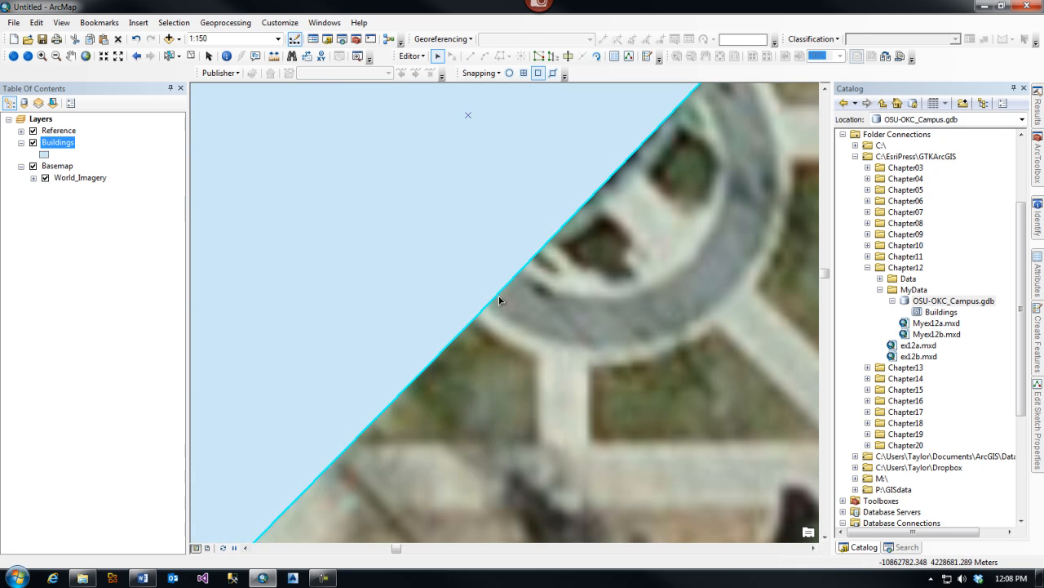
- Stop the edit session and save the edits to the Buildings layer
{"action": "right_click", "coordinate": [500, 301]}
{"action": "right_click", "coordinate": [471, 267]}
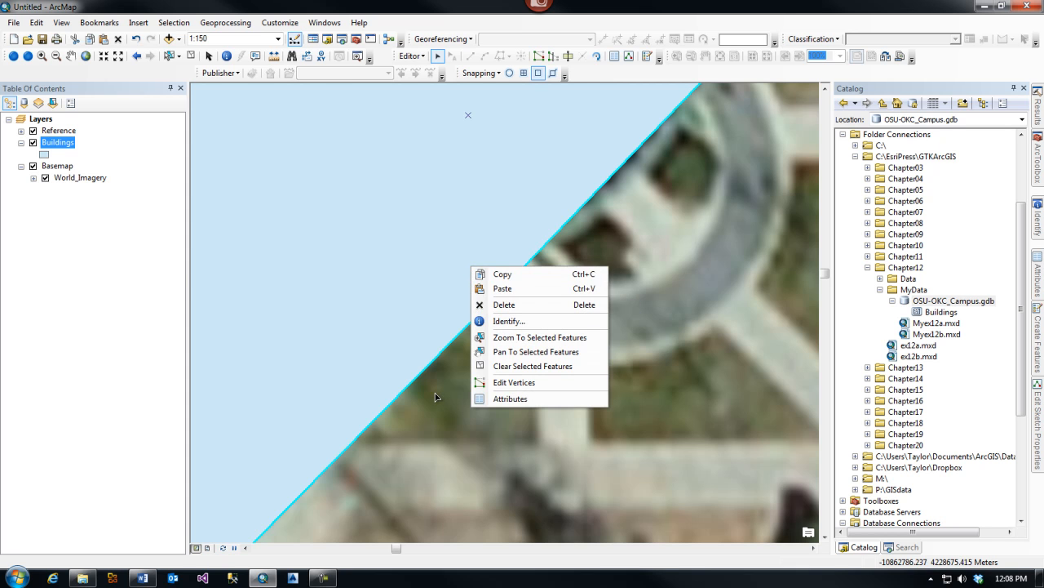
{"action": "left_click", "coordinate": [412, 55]}
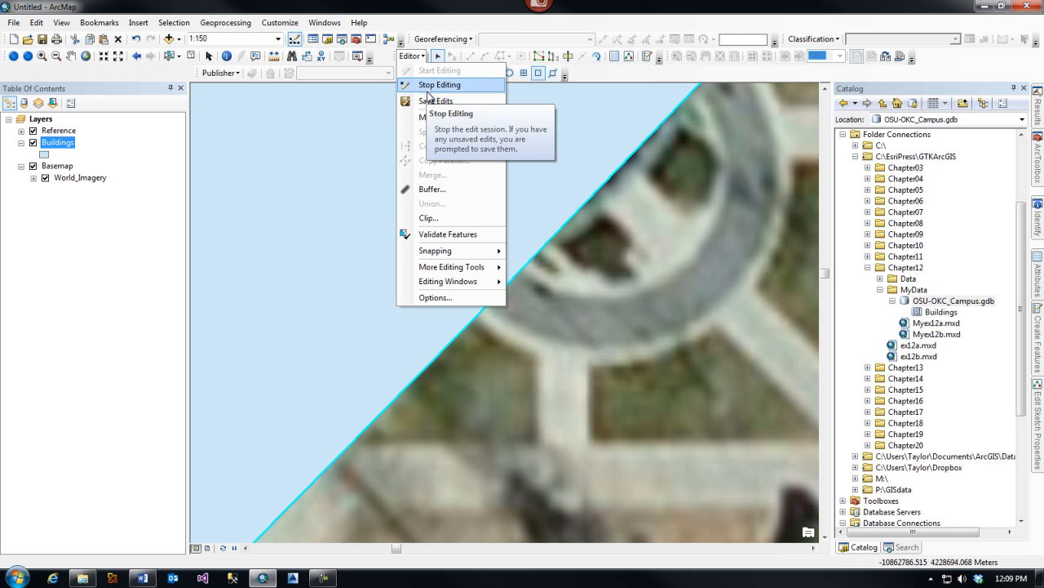
{"action": "left_click", "coordinate": [429, 89]}
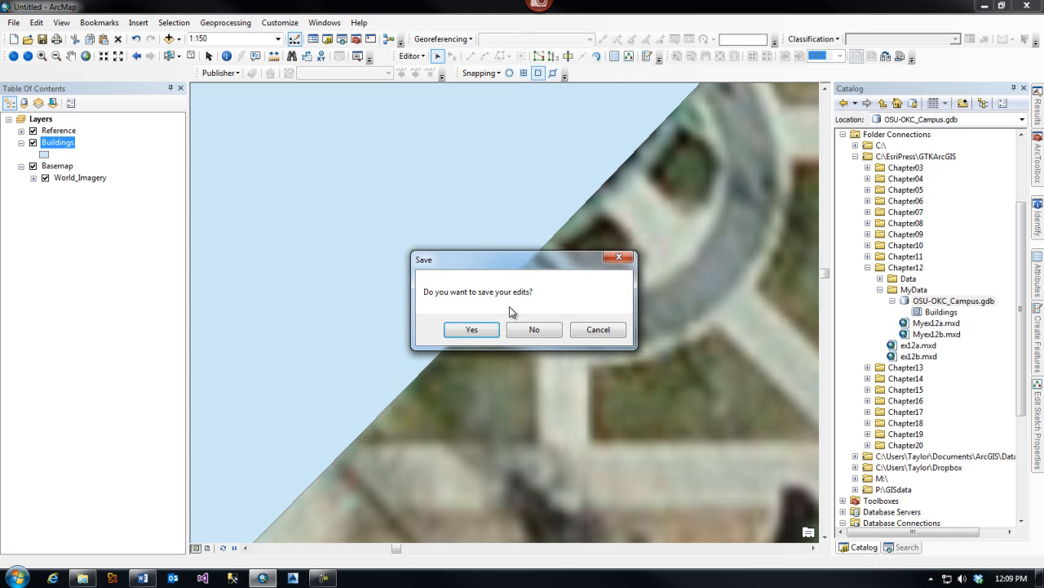
{"action": "left_click", "coordinate": [480, 330]}
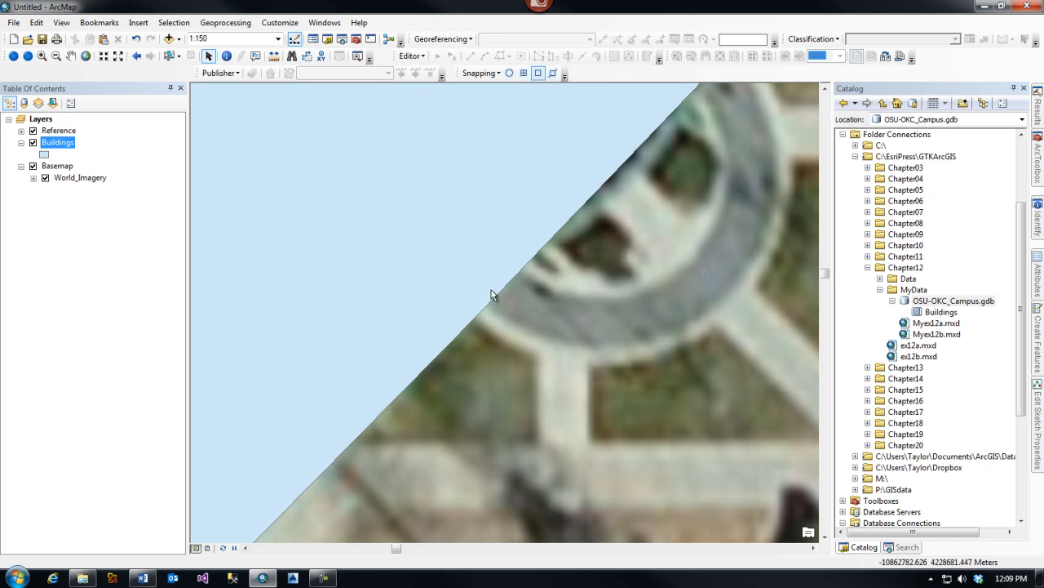
- Start a new edit session, select the angled building polygon and move it slightly to the northwest
{"action": "scroll", "coordinate": [482, 332], "scroll_direction": "up", "scroll_amount": 5}
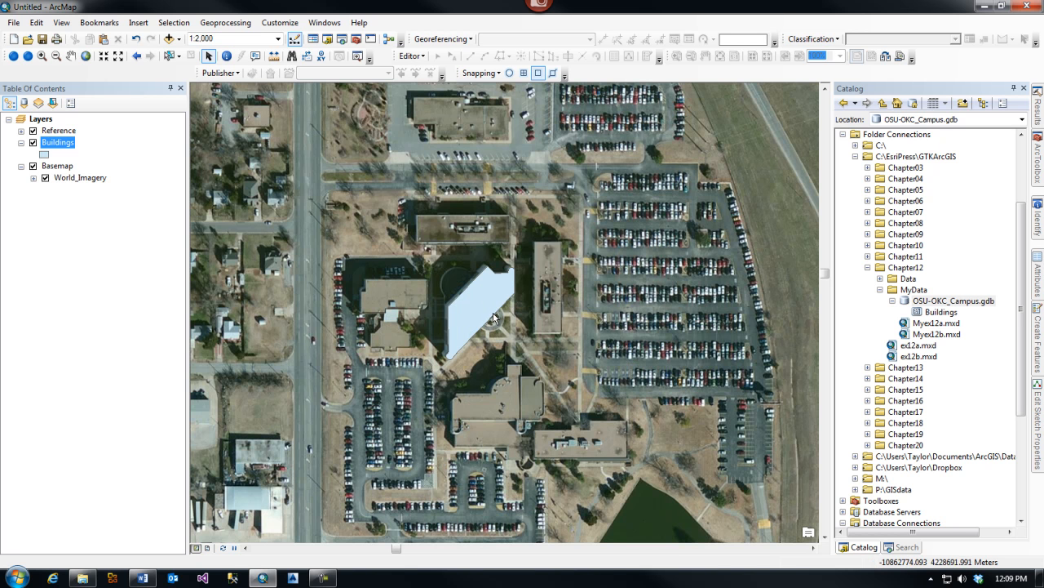
{"action": "scroll", "coordinate": [495, 310], "scroll_direction": "down", "scroll_amount": 1}
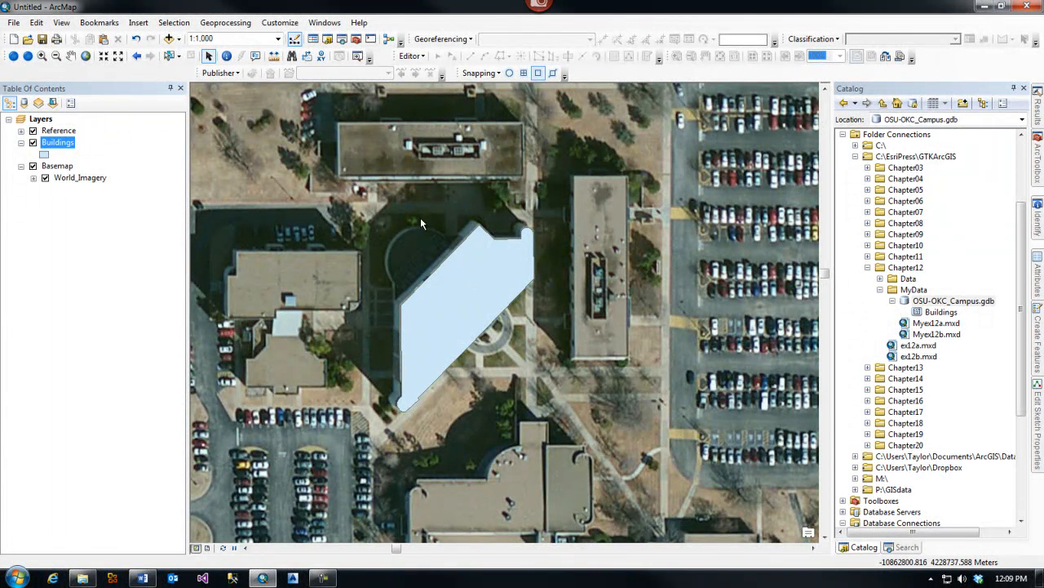
{"action": "scroll", "coordinate": [393, 313], "scroll_direction": "down", "scroll_amount": 2}
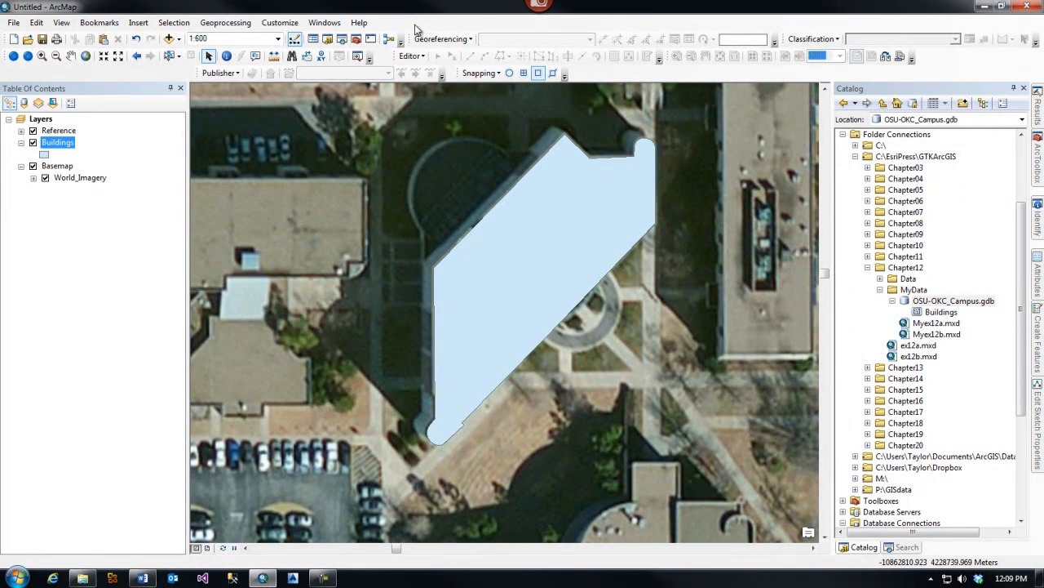
{"action": "left_click", "coordinate": [417, 57]}
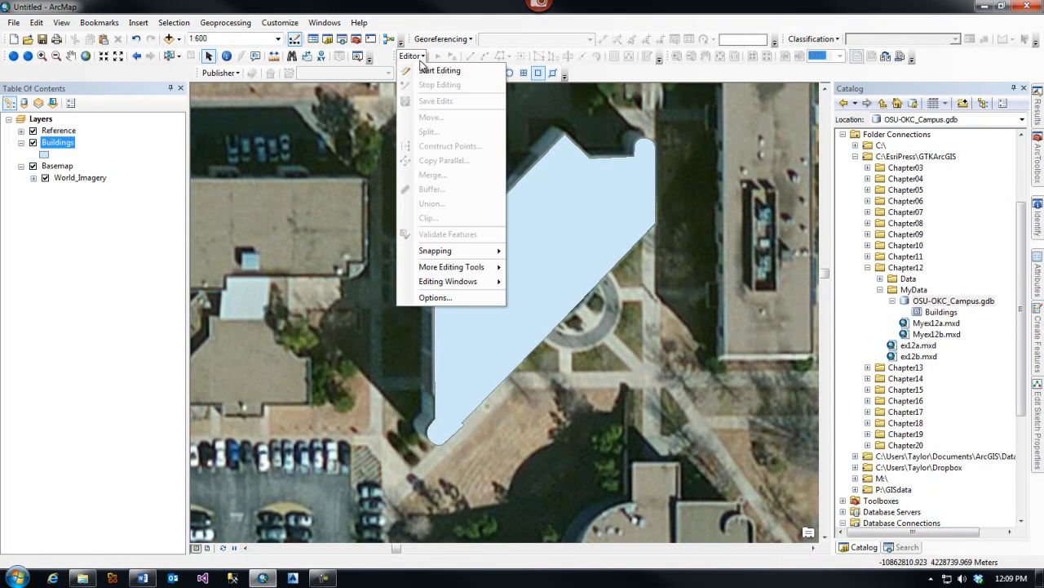
{"action": "left_click", "coordinate": [434, 70]}
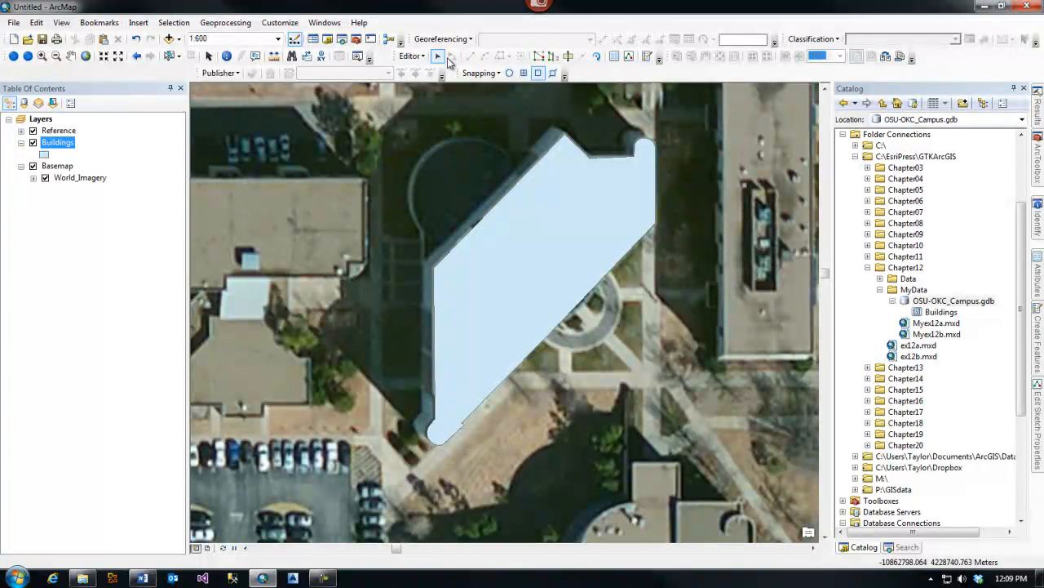
{"action": "left_click", "coordinate": [437, 57]}
{"action": "left_click", "coordinate": [499, 208]}
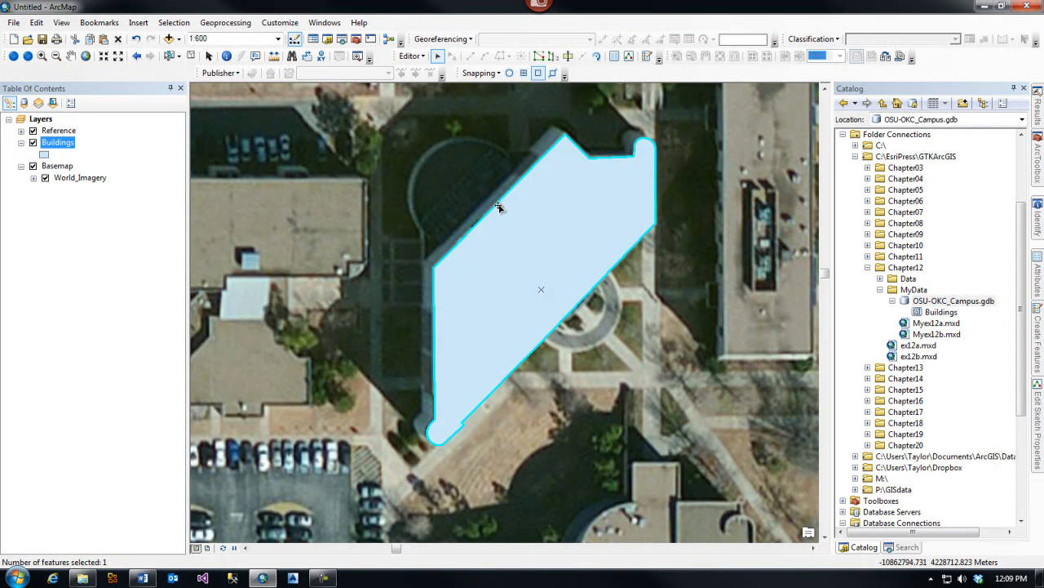
{"action": "double_click", "coordinate": [457, 248]}
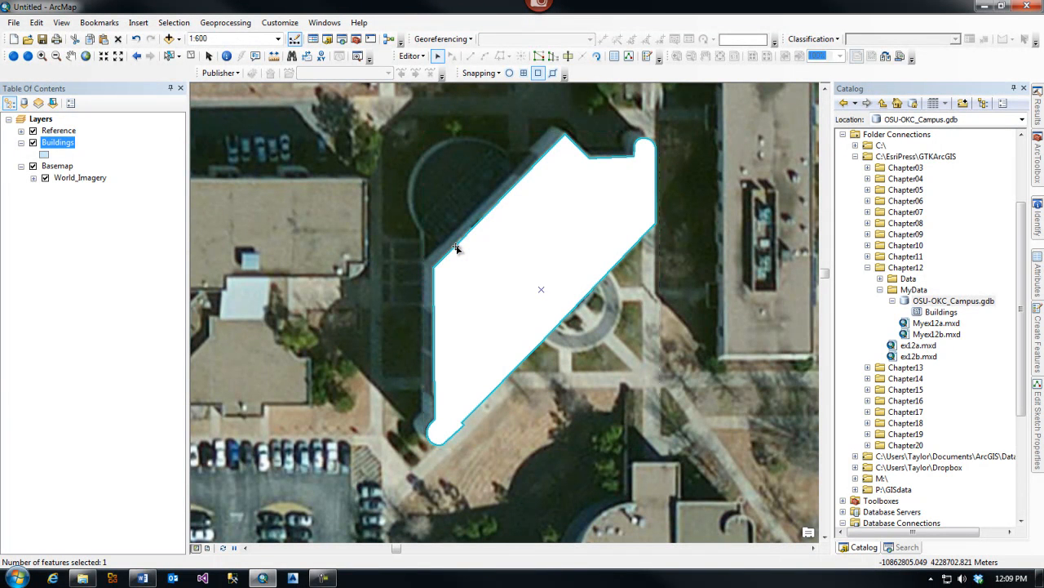
{"action": "left_click_drag", "start_coordinate": [456, 248], "coordinate": [446, 244]}
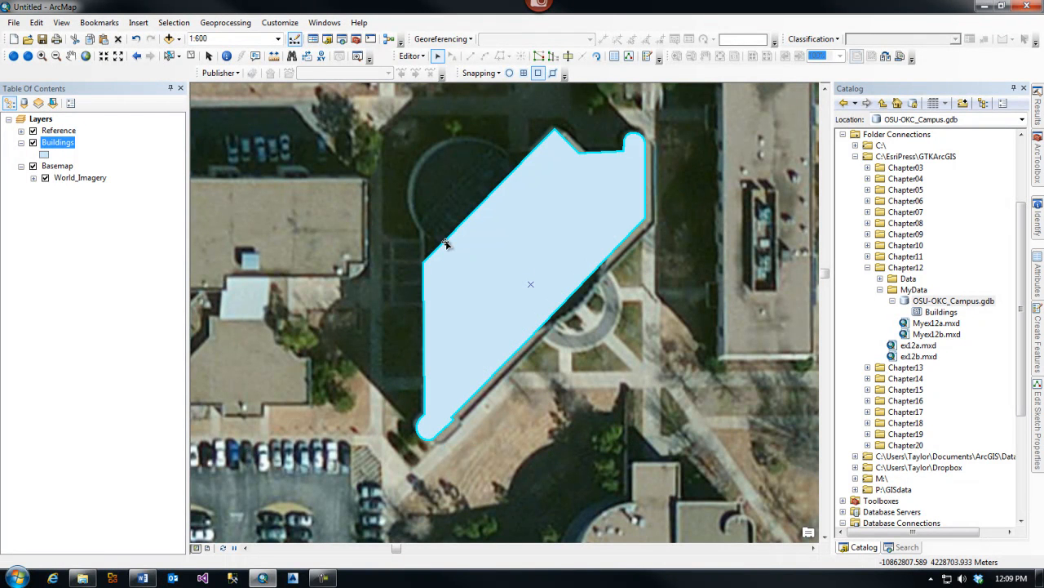
- Save the edits to the moved building polygon and stop editing
{"action": "left_click", "coordinate": [411, 57]}
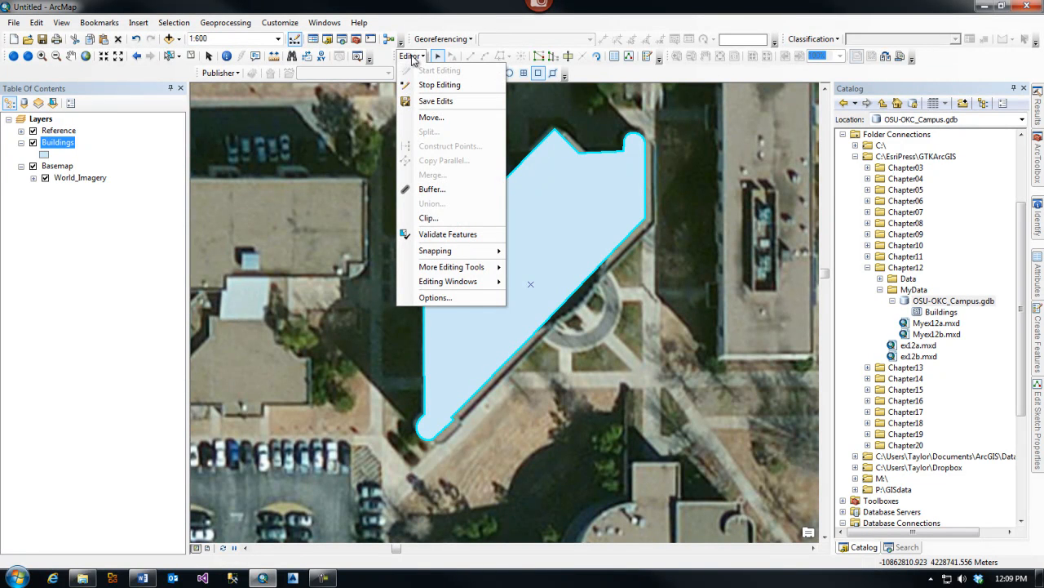
{"action": "left_click", "coordinate": [429, 101]}
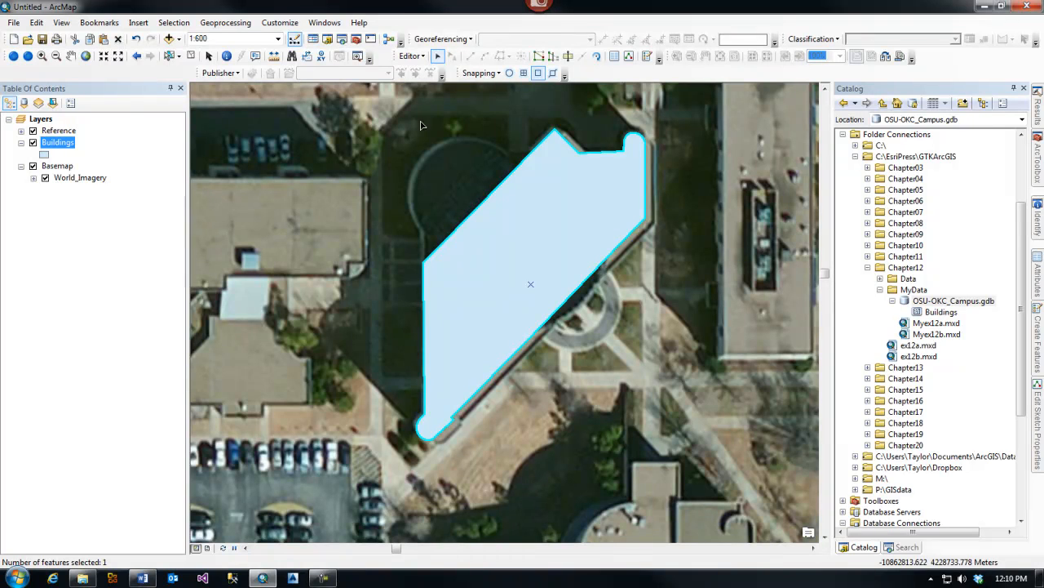
{"action": "left_click", "coordinate": [412, 56]}
{"action": "left_click", "coordinate": [431, 84]}
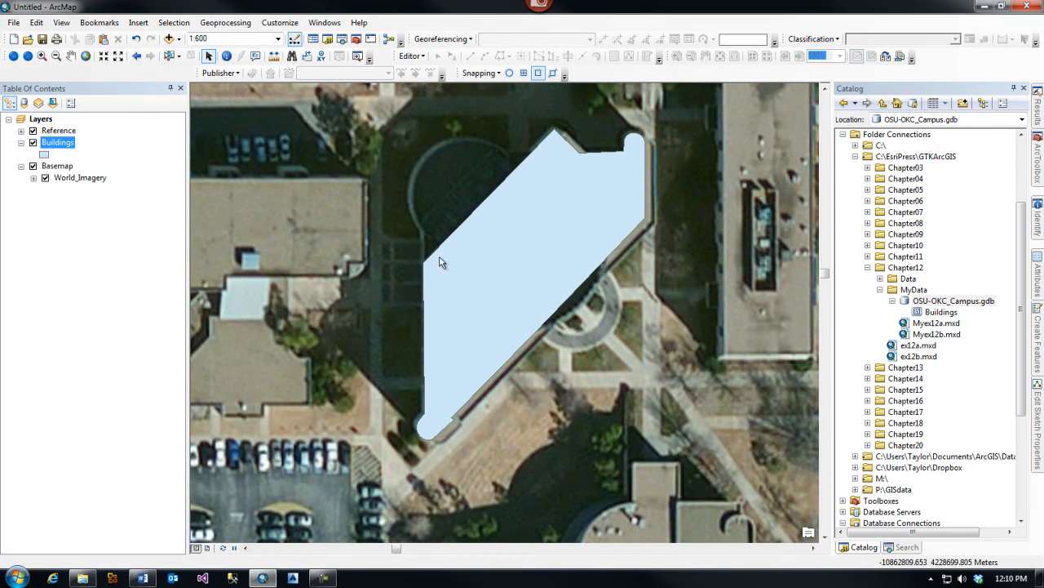
- Make the Buildings layer partly transparent in its display properties so the underlying imagery shows through the polygons
{"action": "scroll", "coordinate": [439, 262], "scroll_direction": "down", "scroll_amount": 5}
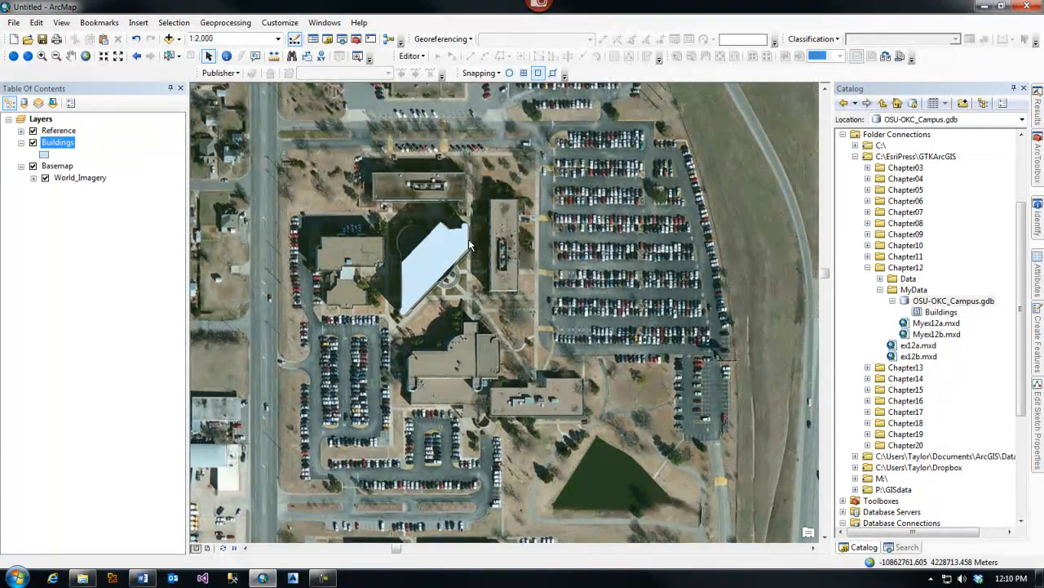
{"action": "scroll", "coordinate": [520, 179], "scroll_direction": "up", "scroll_amount": 2}
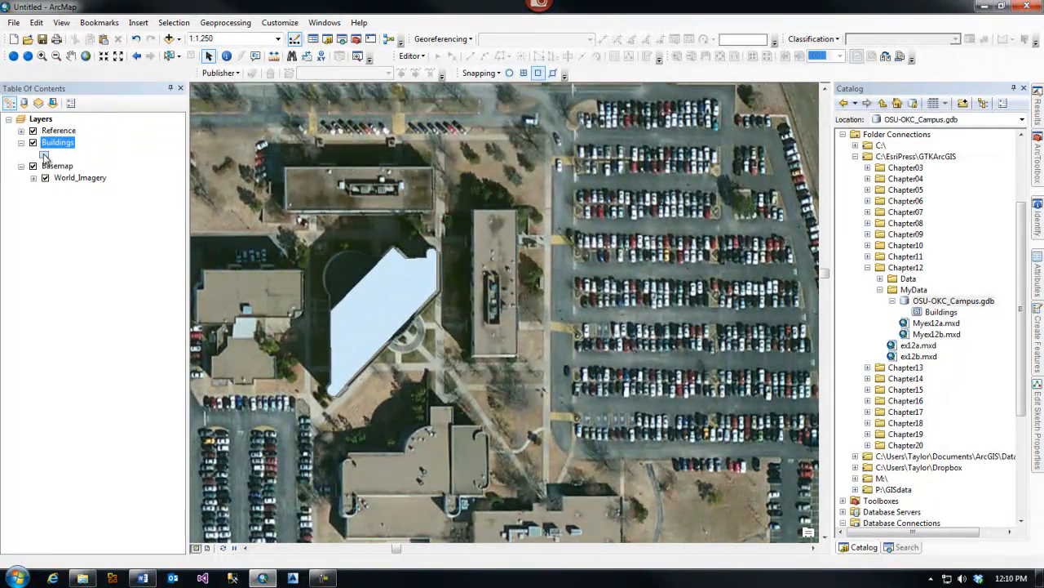
{"action": "left_click", "coordinate": [45, 154]}
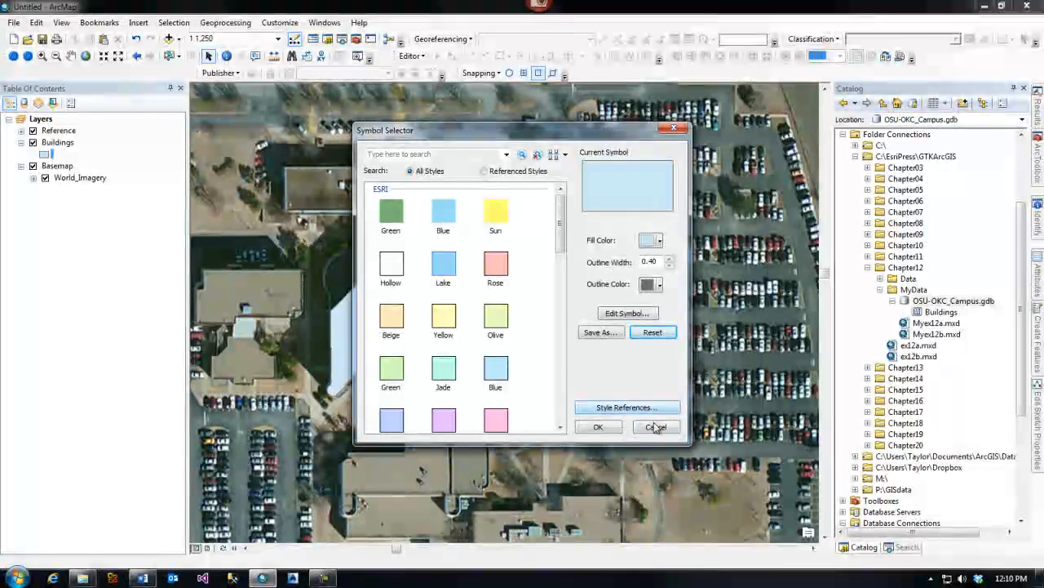
{"action": "left_click", "coordinate": [657, 428]}
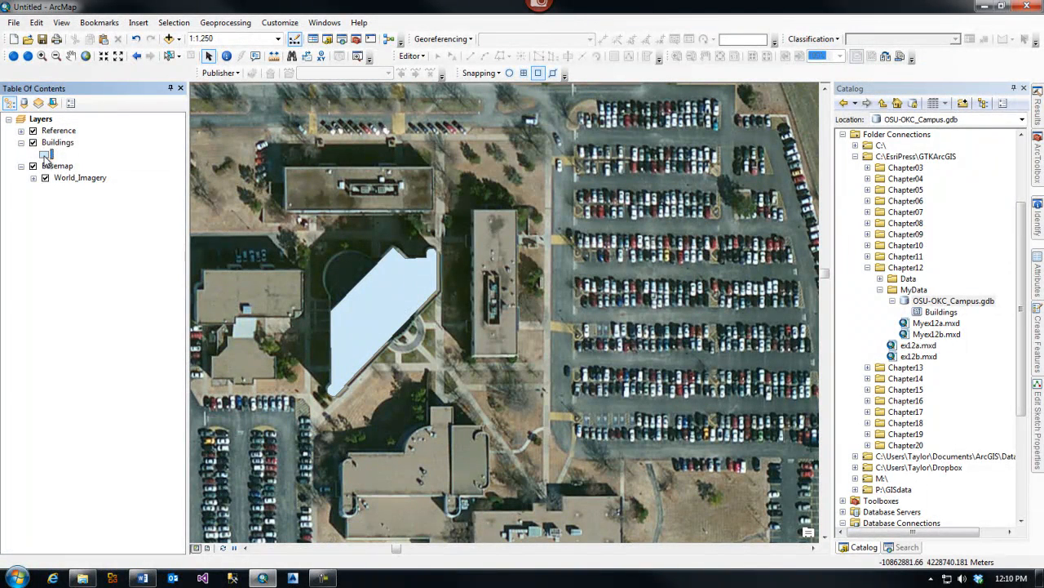
{"action": "right_click", "coordinate": [56, 145]}
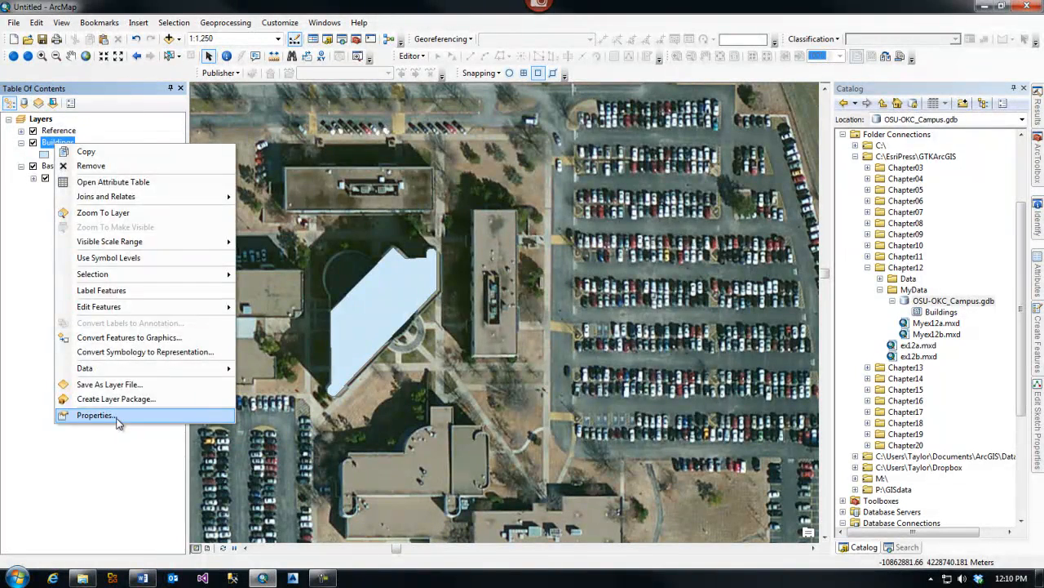
{"action": "left_click", "coordinate": [117, 418]}
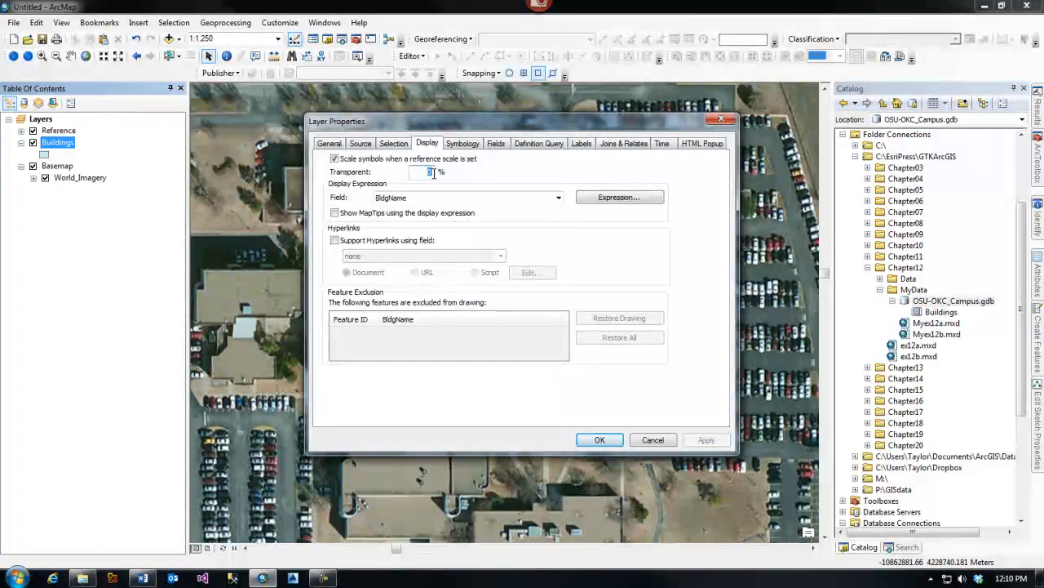
{"action": "key", "text": "Return"}
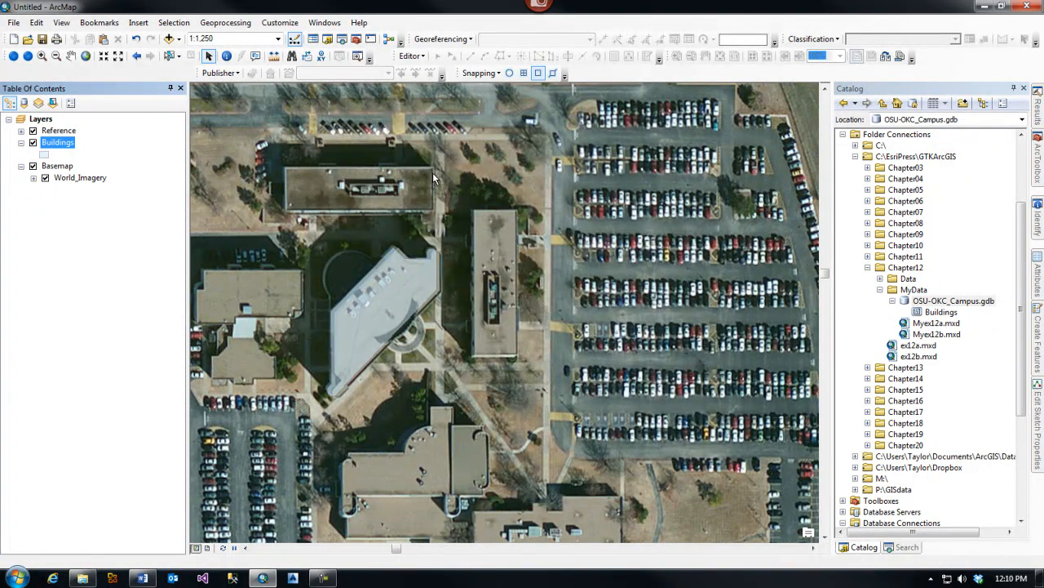
{"action": "scroll", "coordinate": [403, 302], "scroll_direction": "down", "scroll_amount": 1}
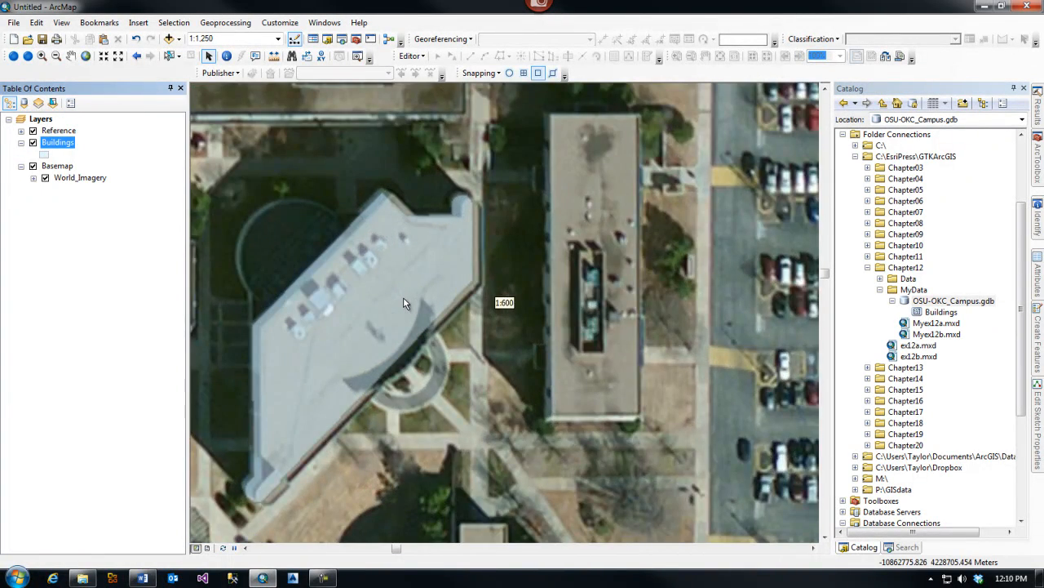
{"action": "scroll", "coordinate": [347, 351], "scroll_direction": "down", "scroll_amount": 1}
{"action": "scroll", "coordinate": [347, 351], "scroll_direction": "up", "scroll_amount": 1}
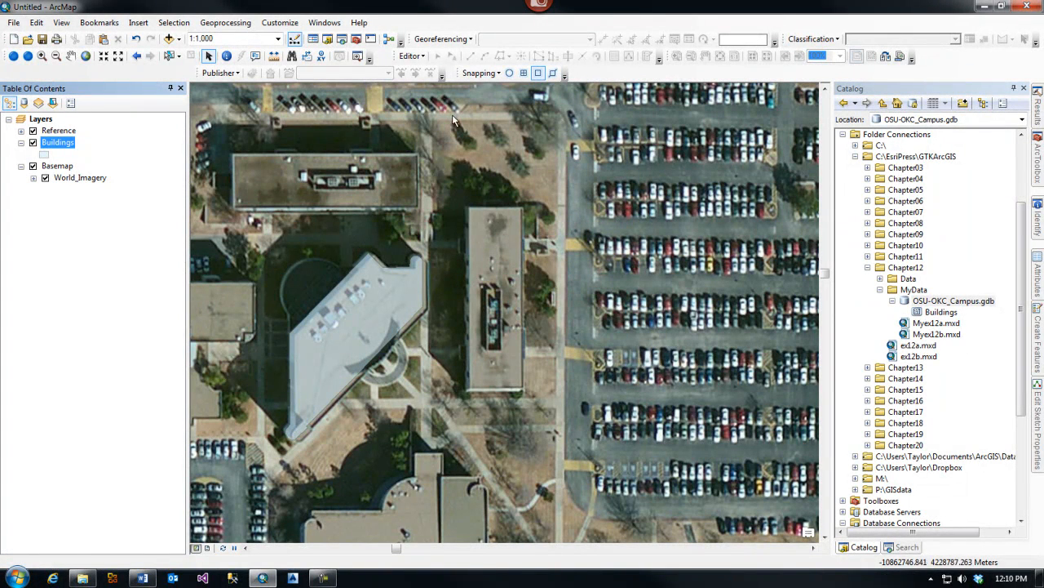
- Start an edit session and draw a rectangular Buildings polygon, about 73 by 21 m, over the long building east of the angled one
{"action": "left_click", "coordinate": [419, 57]}
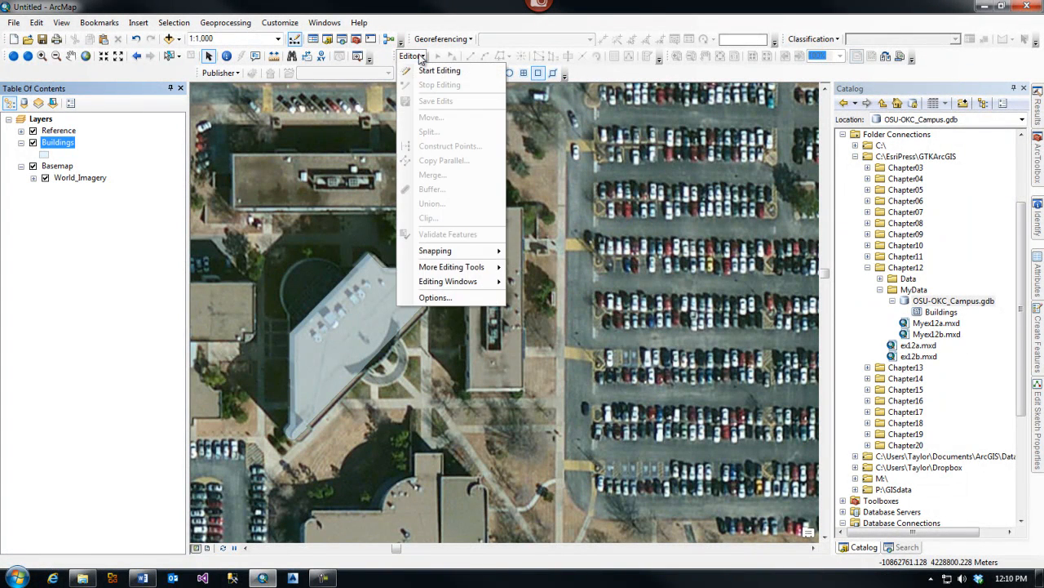
{"action": "left_click", "coordinate": [423, 71]}
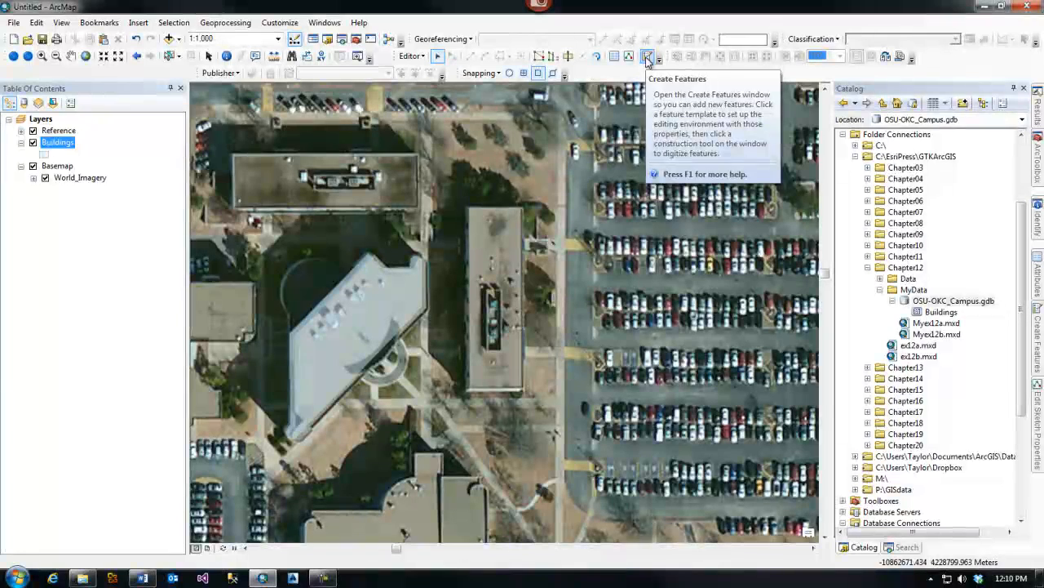
{"action": "left_click", "coordinate": [647, 57]}
{"action": "left_click", "coordinate": [882, 132]}
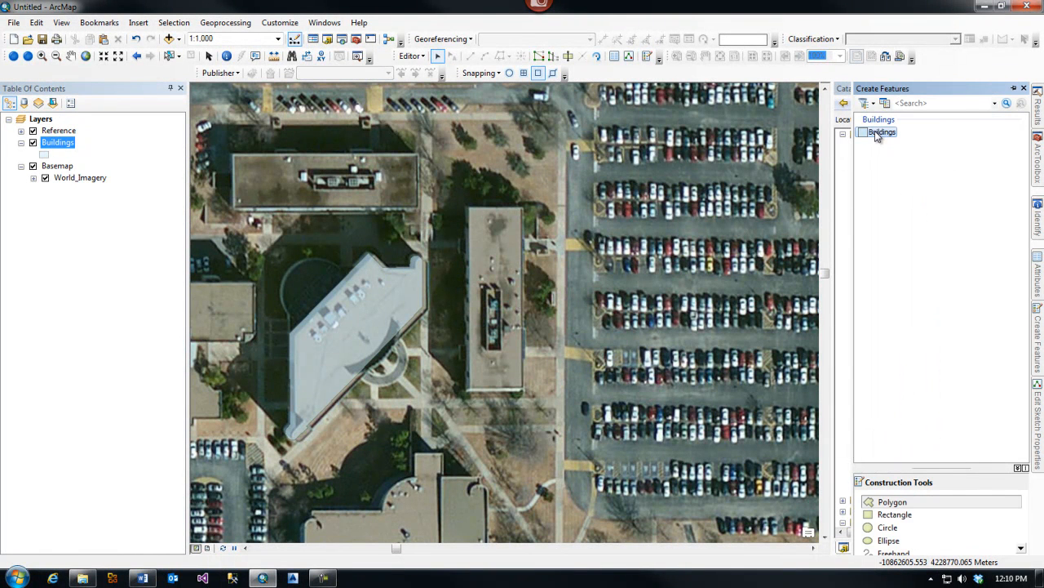
{"action": "left_click", "coordinate": [897, 517]}
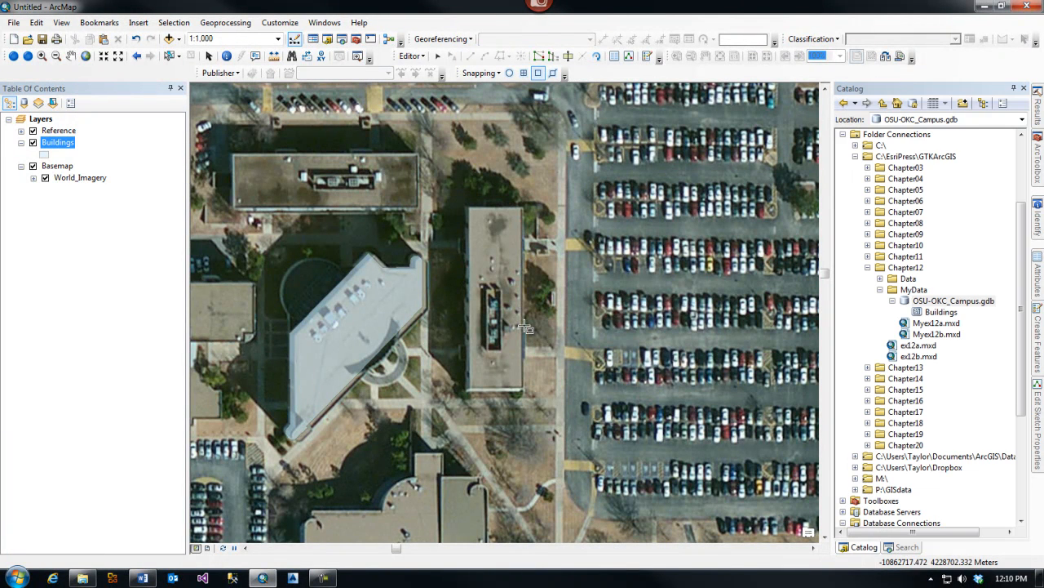
{"action": "scroll", "coordinate": [490, 324], "scroll_direction": "down", "scroll_amount": 4}
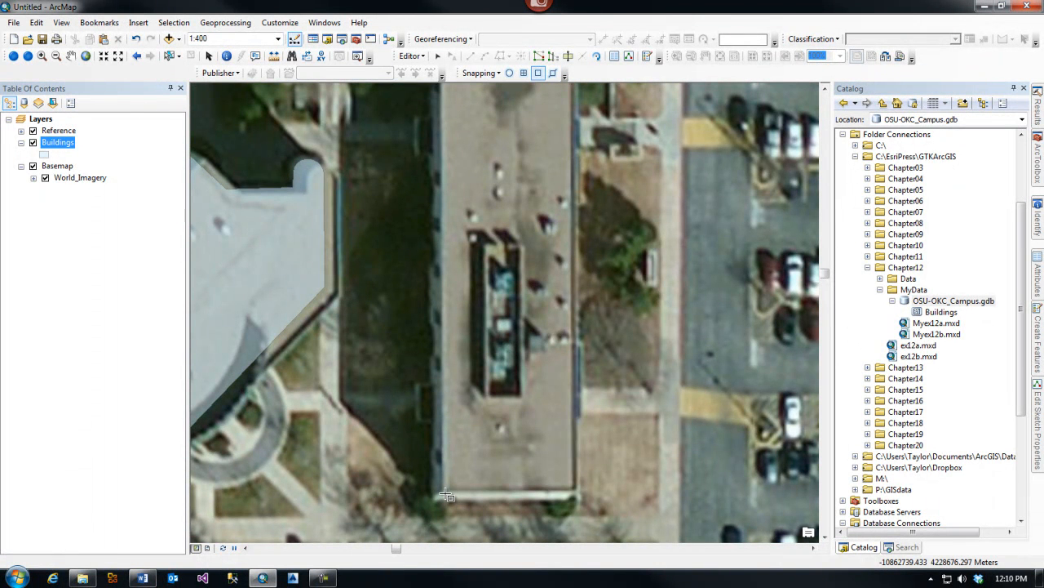
{"action": "scroll", "coordinate": [476, 457], "scroll_direction": "up", "scroll_amount": 2}
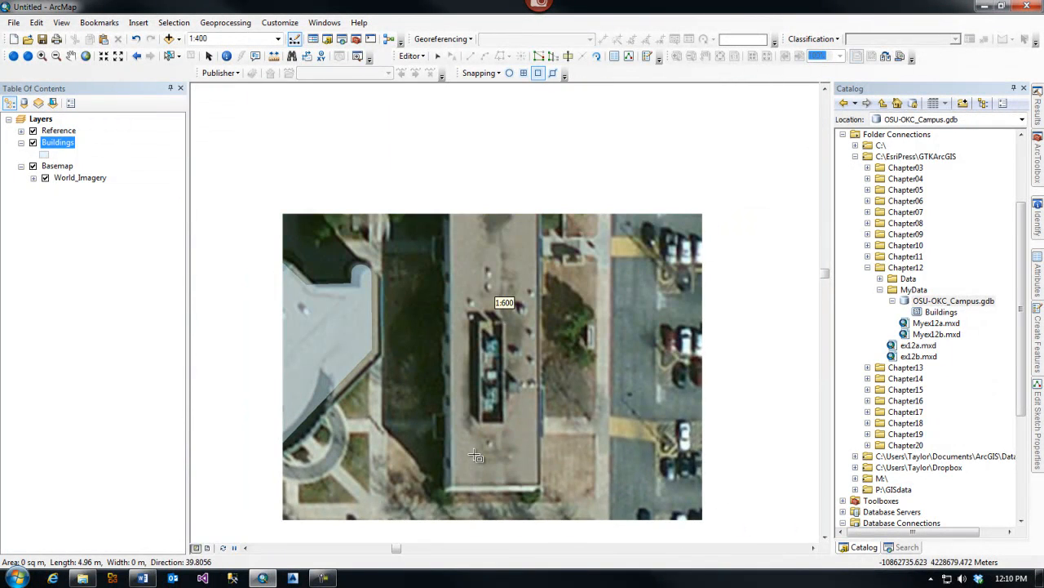
{"action": "scroll", "coordinate": [454, 184], "scroll_direction": "down", "scroll_amount": 3}
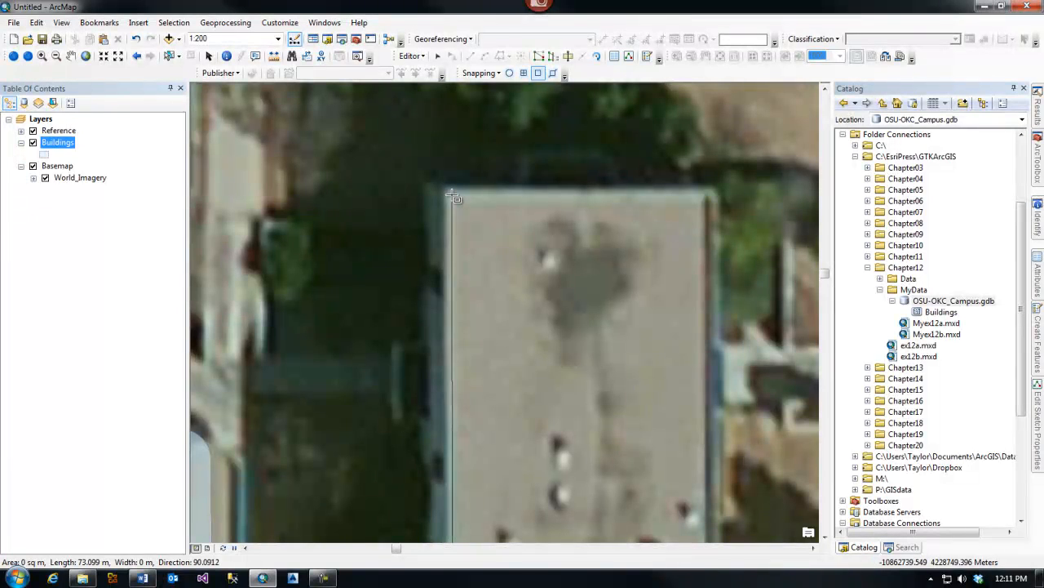
{"action": "left_click", "coordinate": [453, 196]}
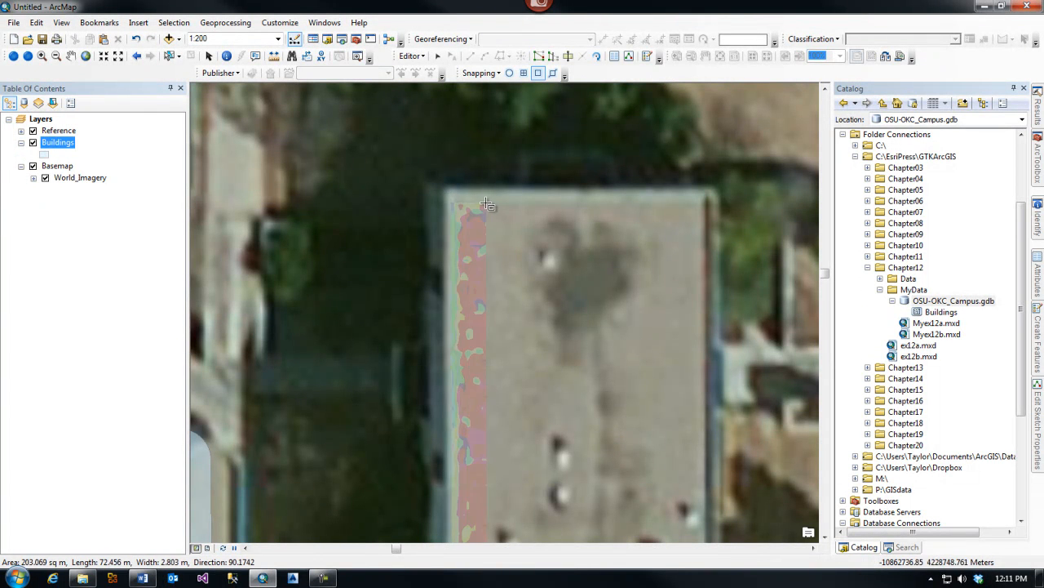
{"action": "left_click", "coordinate": [709, 194]}
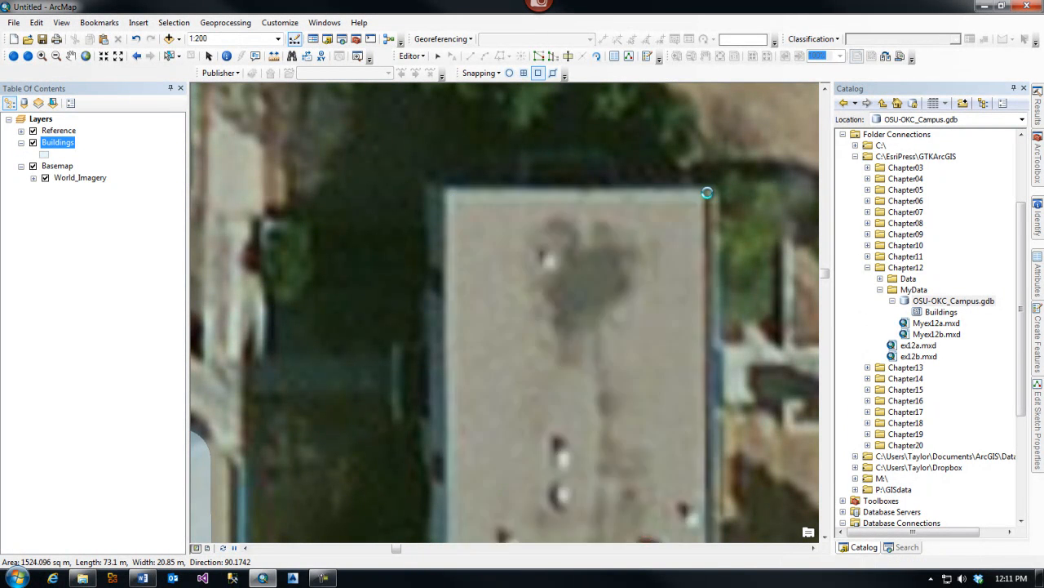
{"action": "scroll", "coordinate": [601, 168], "scroll_direction": "up", "scroll_amount": 3}
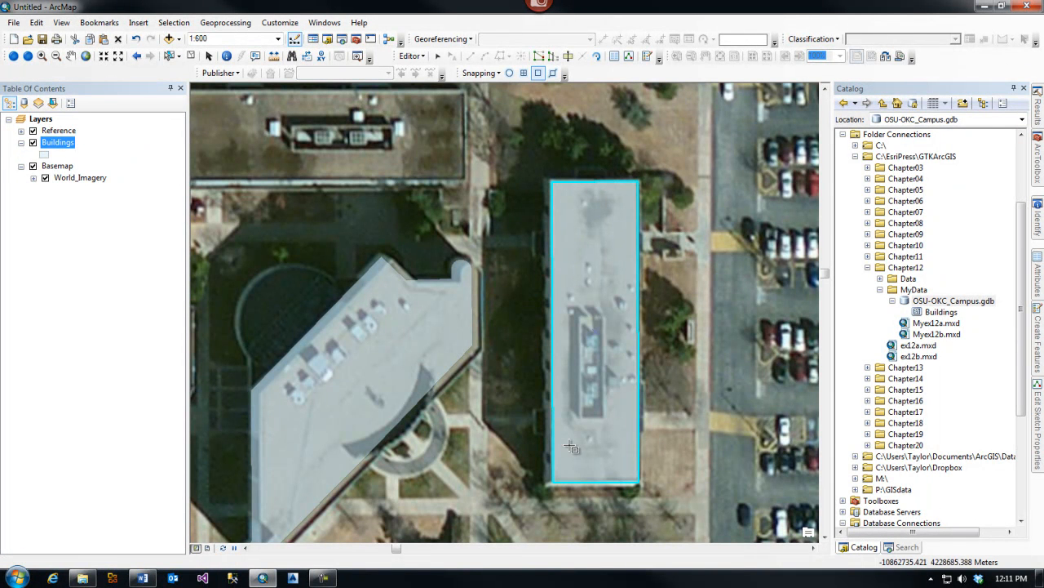
- Move the new rectangular building polygon slightly to the southwest, and stop editing with the edits saved
{"action": "left_click", "coordinate": [437, 57]}
{"action": "left_click_drag", "start_coordinate": [552, 346], "coordinate": [544, 349]}
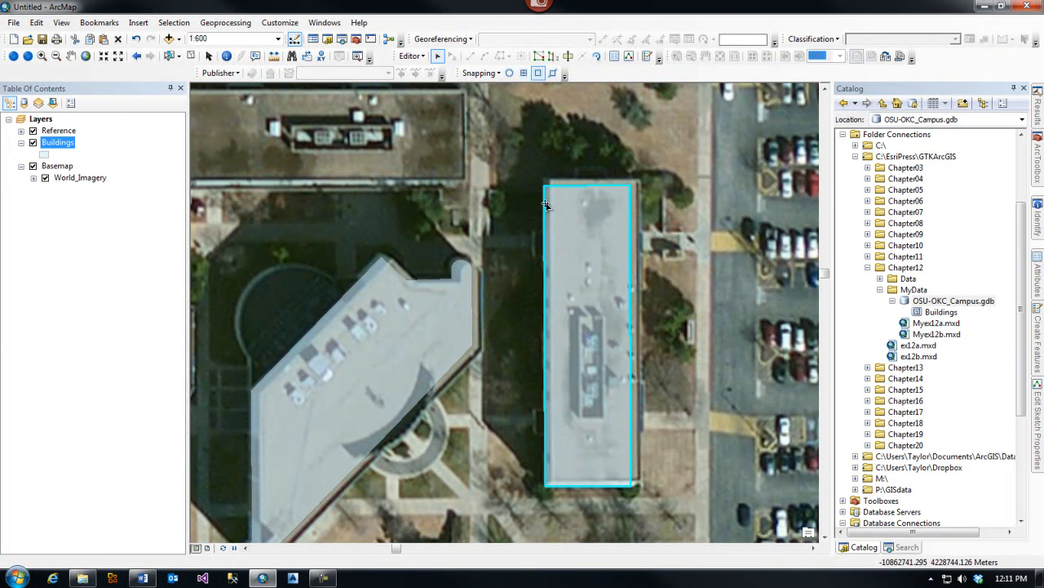
{"action": "left_click", "coordinate": [411, 55]}
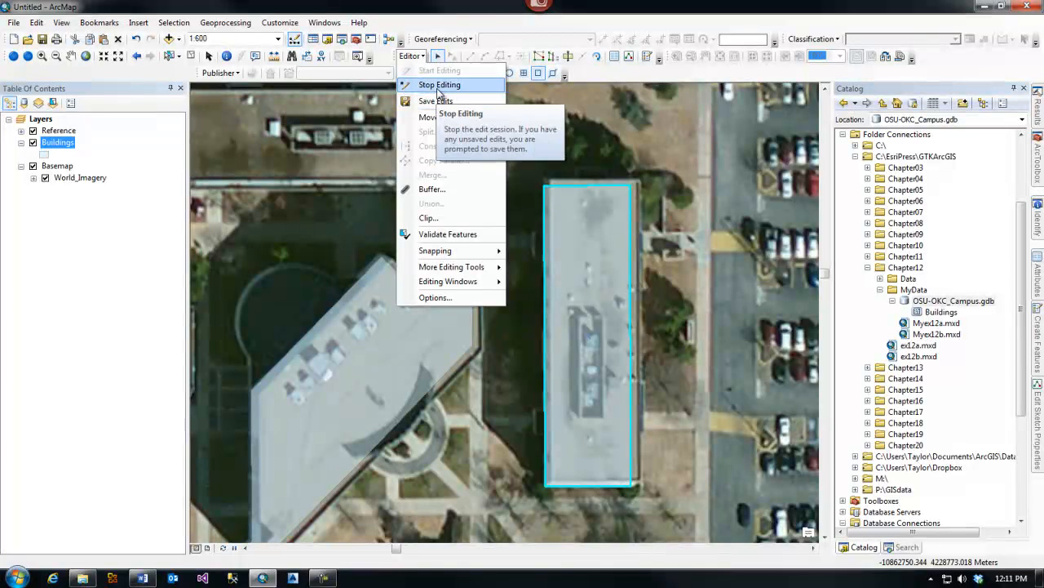
{"action": "left_click", "coordinate": [439, 86]}
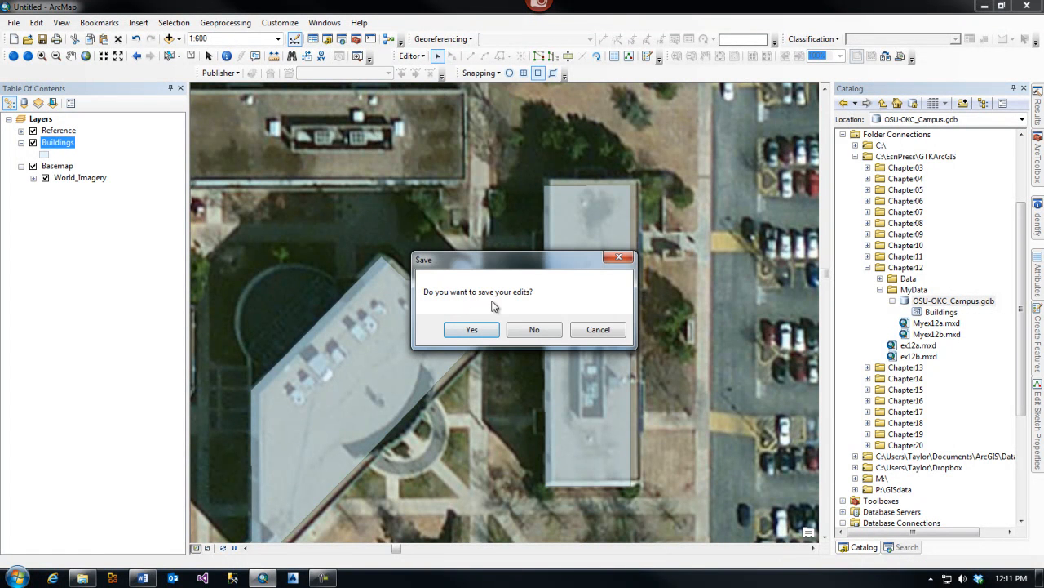
{"action": "left_click", "coordinate": [482, 330]}
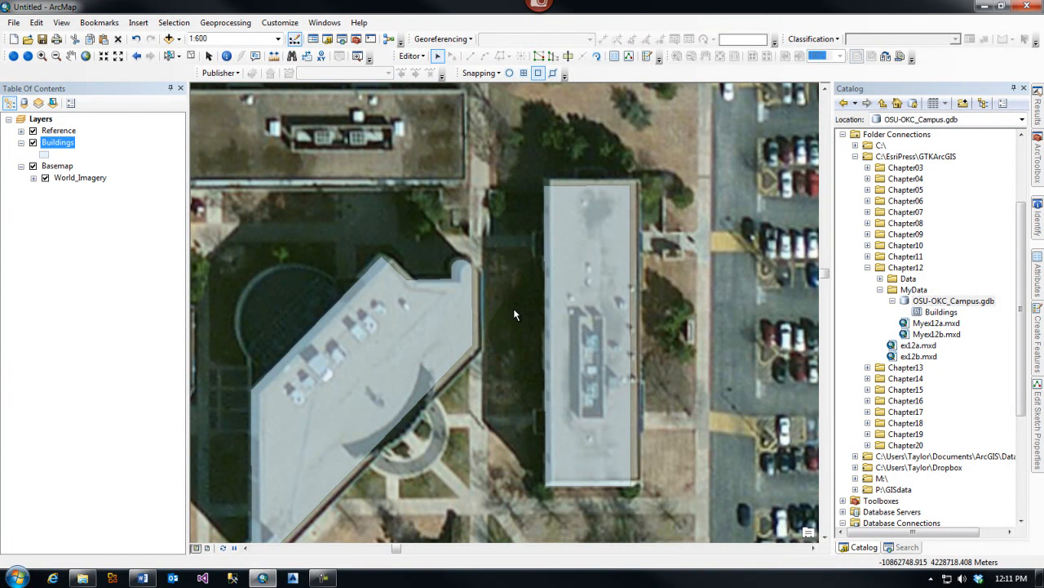
{"action": "scroll", "coordinate": [525, 257], "scroll_direction": "up", "scroll_amount": 3}
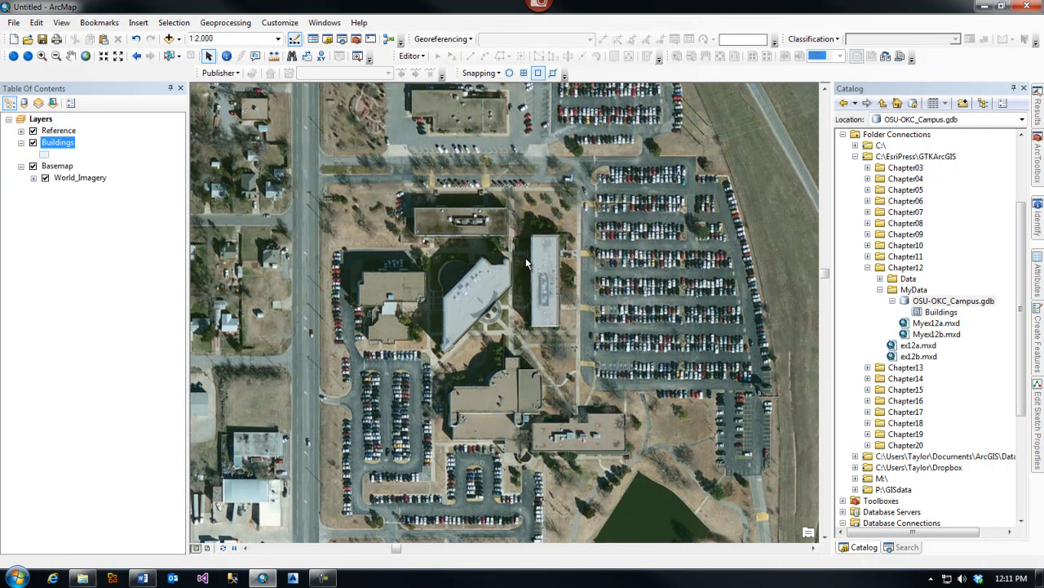
{"action": "scroll", "coordinate": [461, 305], "scroll_direction": "down", "scroll_amount": 2}
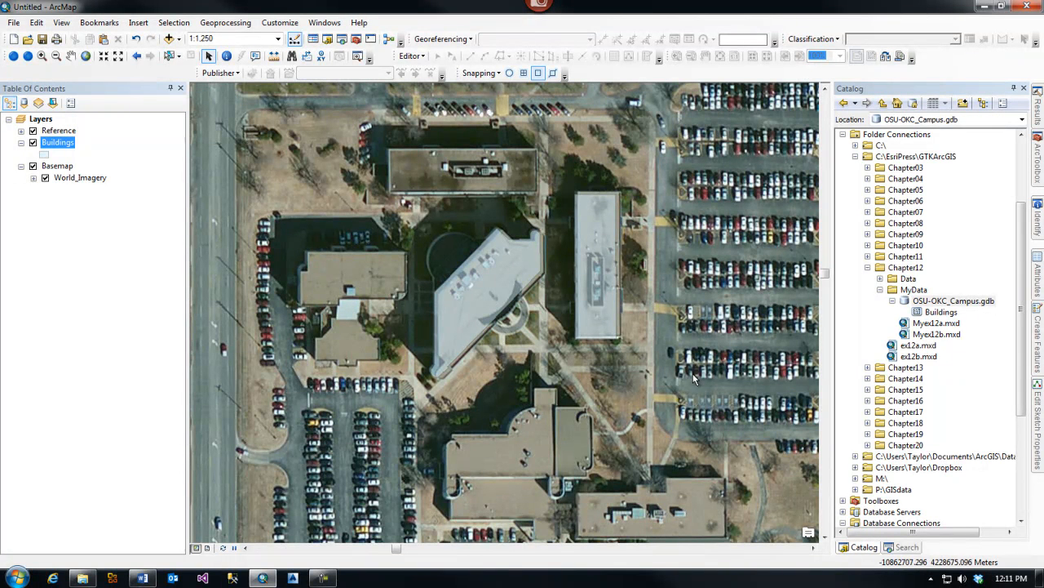
- Examine the field definitions of the Buildings feature class and the records in its attribute table
{"action": "right_click", "coordinate": [941, 312]}
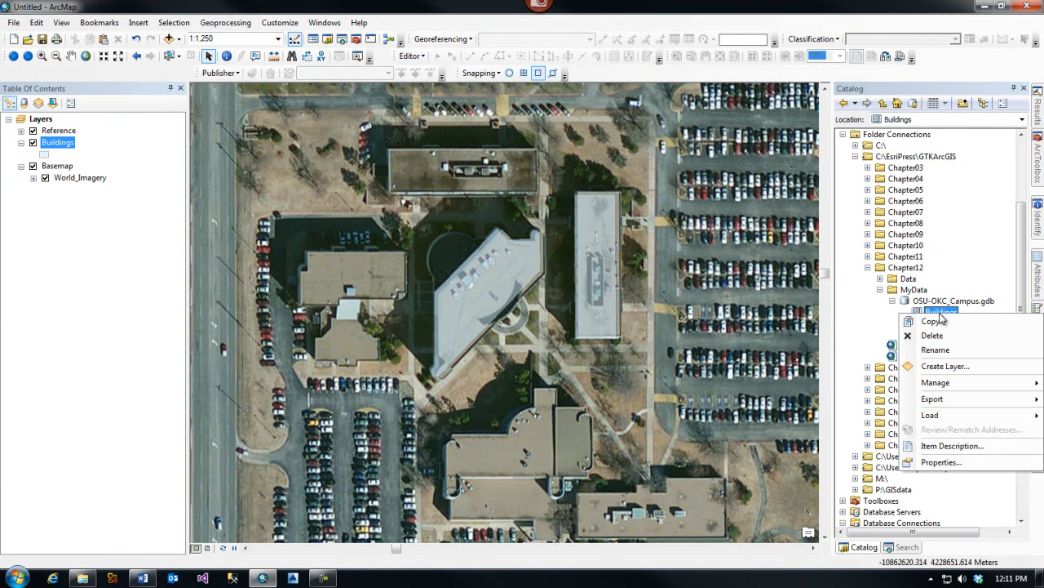
{"action": "left_click", "coordinate": [944, 462]}
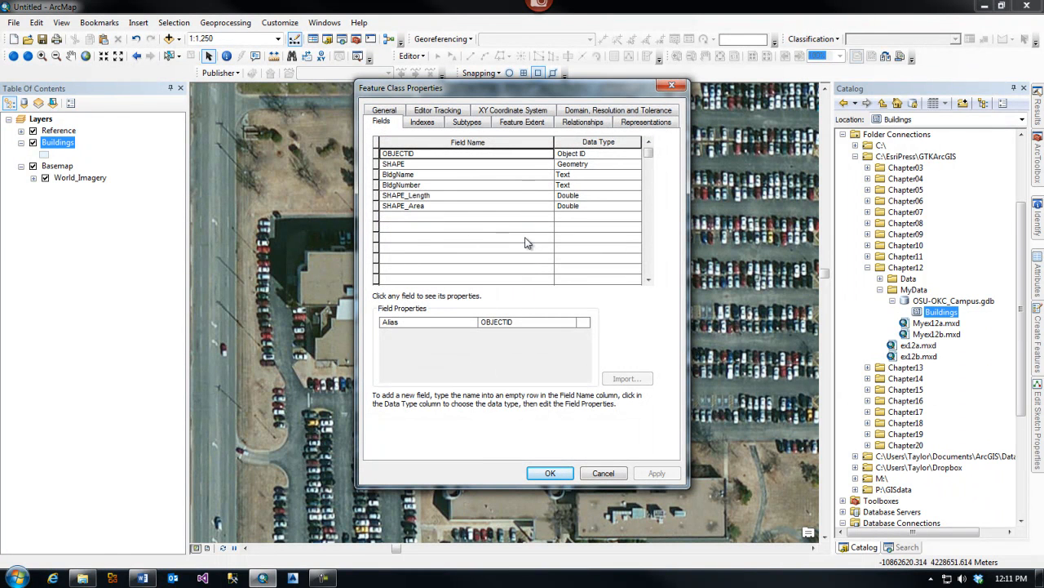
{"action": "left_click", "coordinate": [601, 473]}
{"action": "right_click", "coordinate": [65, 143]}
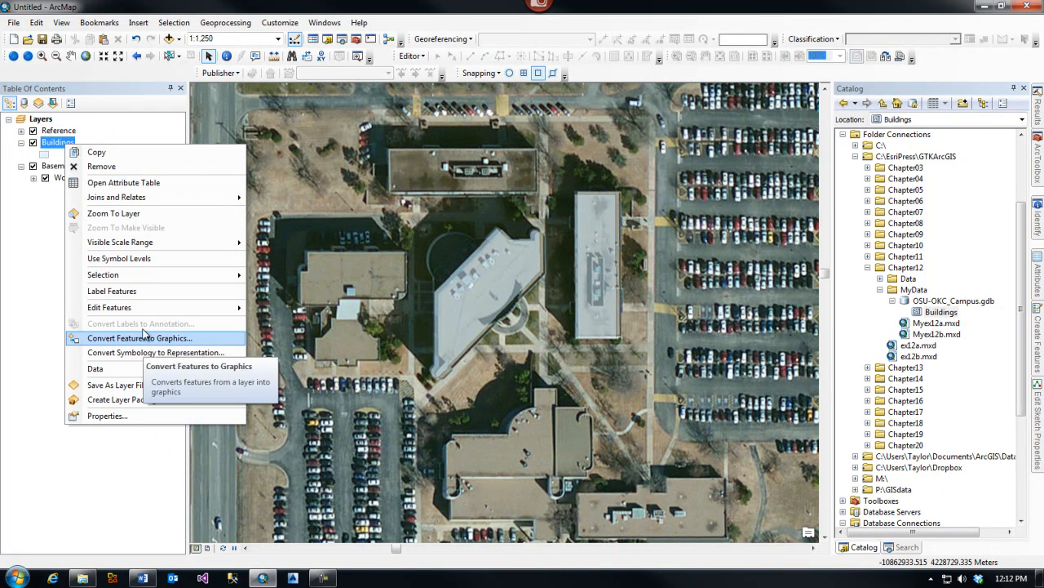
{"action": "left_click", "coordinate": [143, 190]}
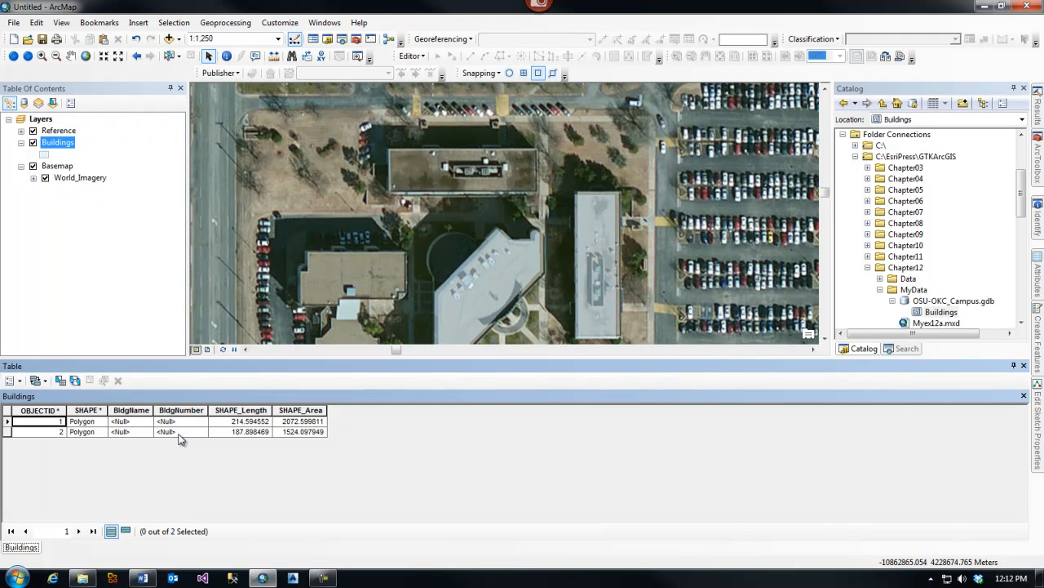
{"action": "left_click", "coordinate": [1024, 397]}
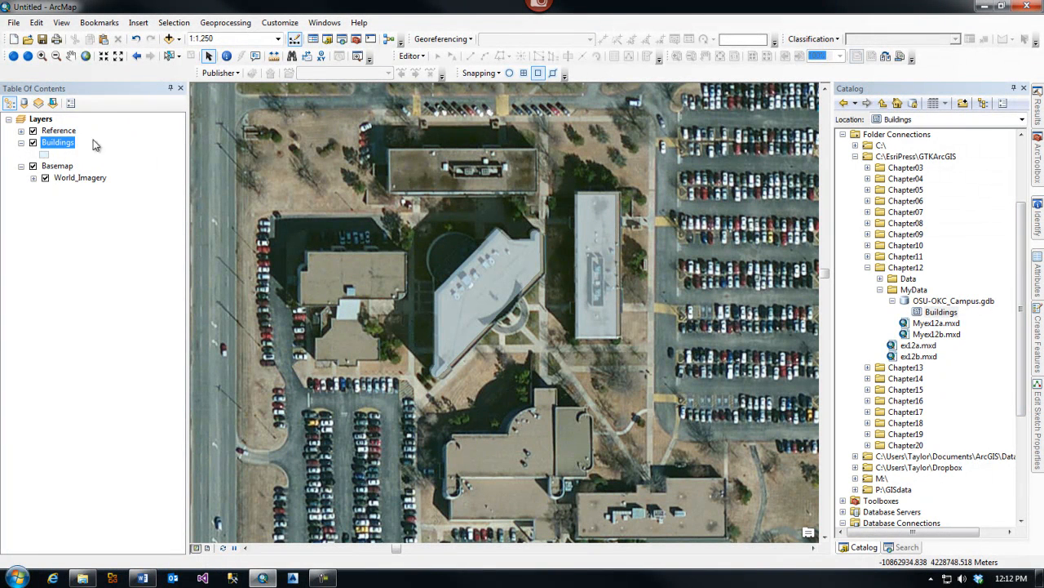
- Exit ArcMap and minimize the Week 11 Assignment document to get to the Week 11 folder in Windows Explorer
{"action": "left_click", "coordinate": [15, 24]}
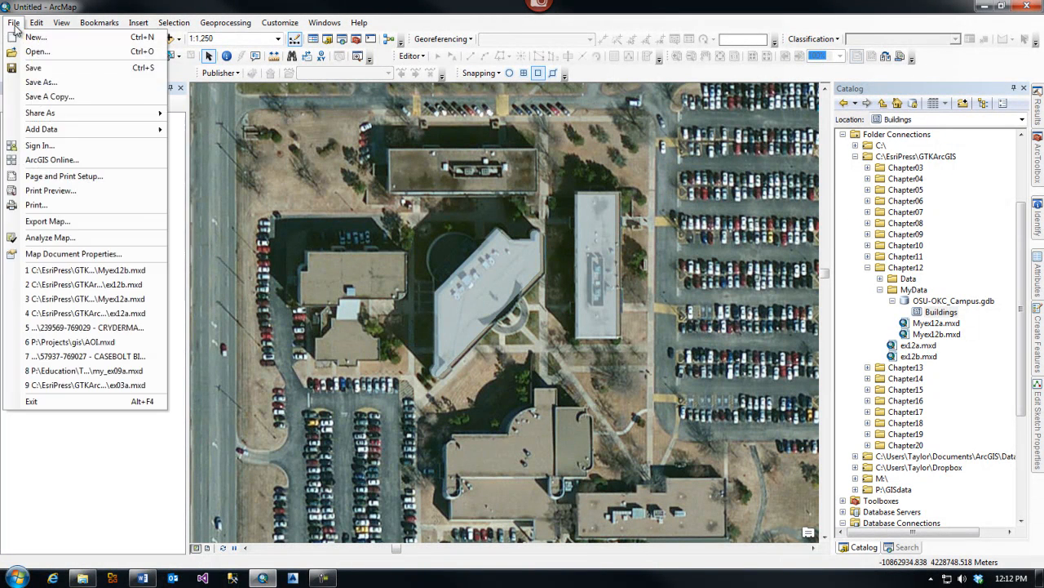
{"action": "left_click", "coordinate": [80, 406]}
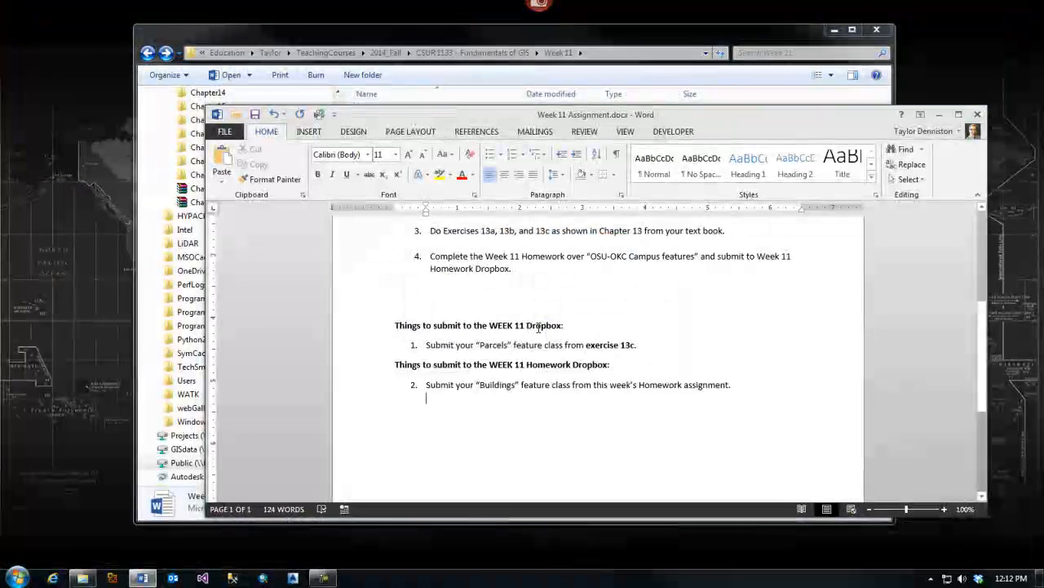
{"action": "left_click", "coordinate": [939, 115]}
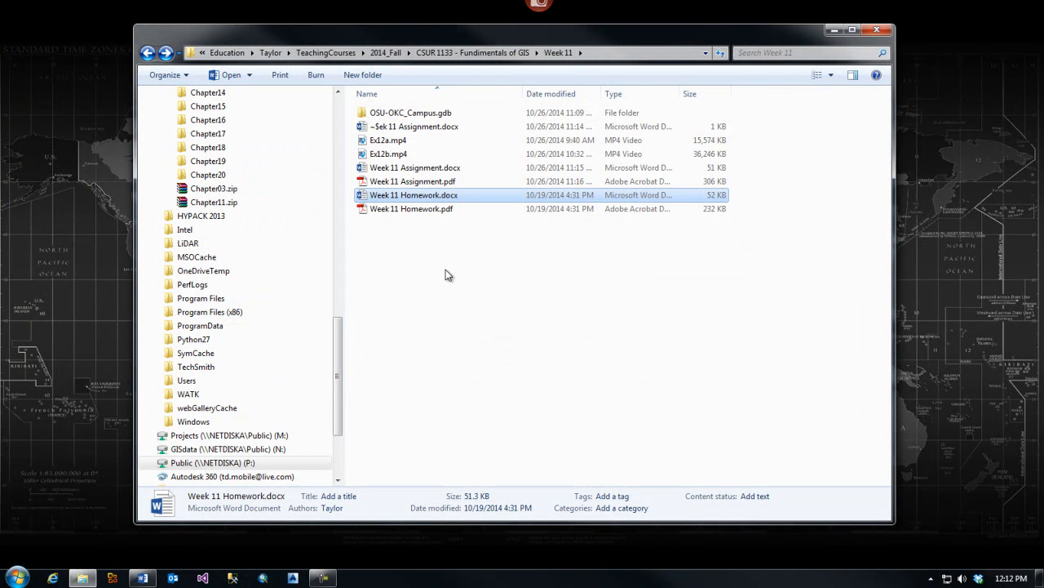
{"action": "left_click", "coordinate": [433, 275]}
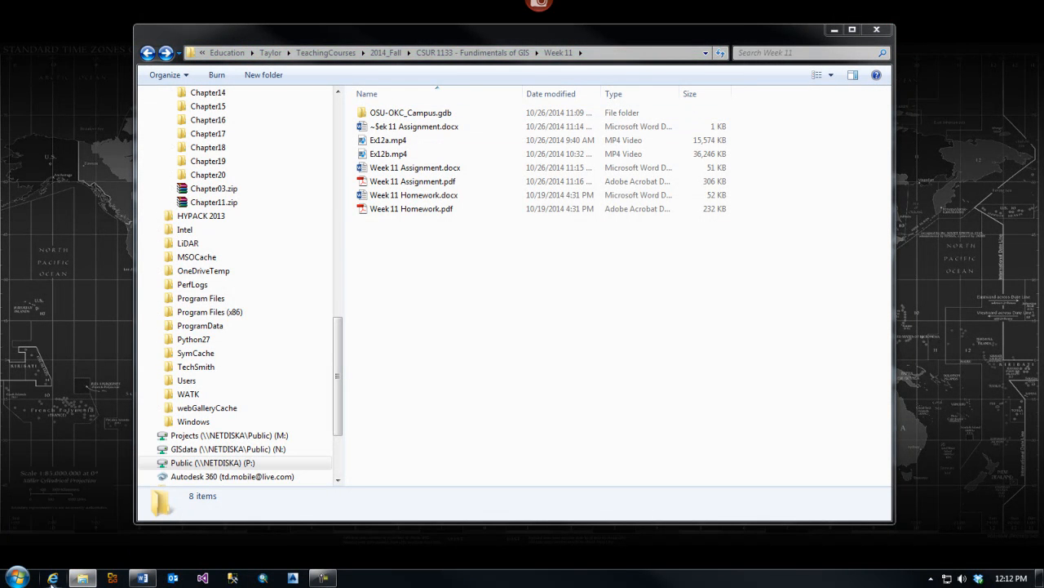
- Compress the OSU-OKC_Campus.gdb folder into a zip archive inside the Week 11 folder
{"action": "mouse_move", "coordinate": [82, 578]}
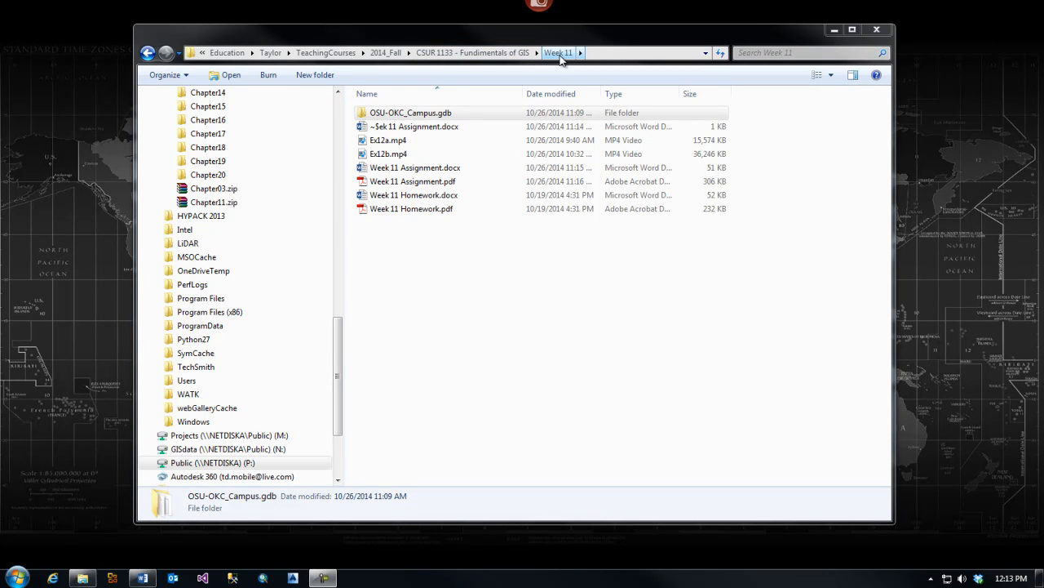
{"action": "double_click", "coordinate": [424, 116]}
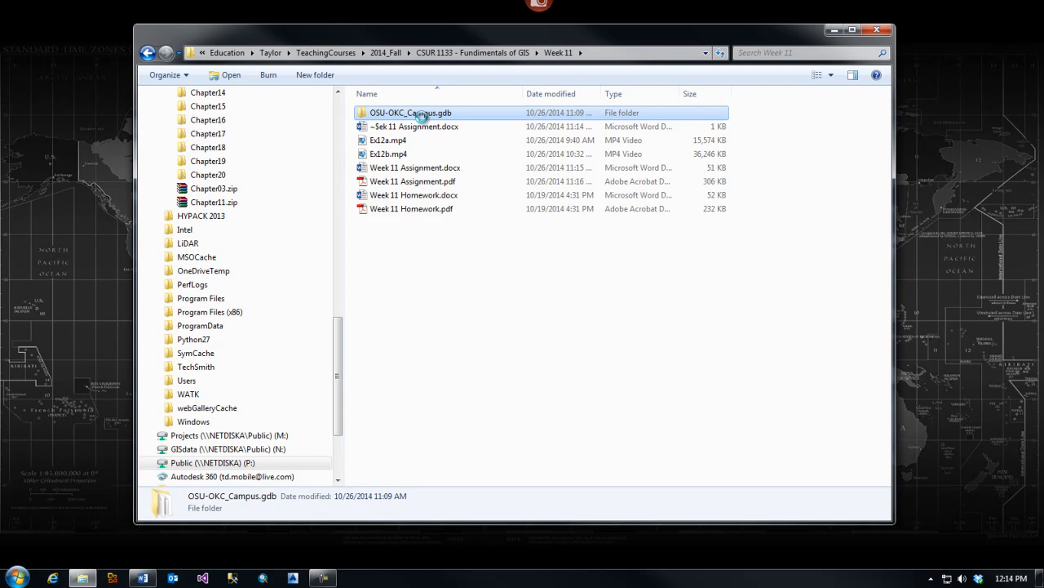
{"action": "right_click", "coordinate": [418, 116]}
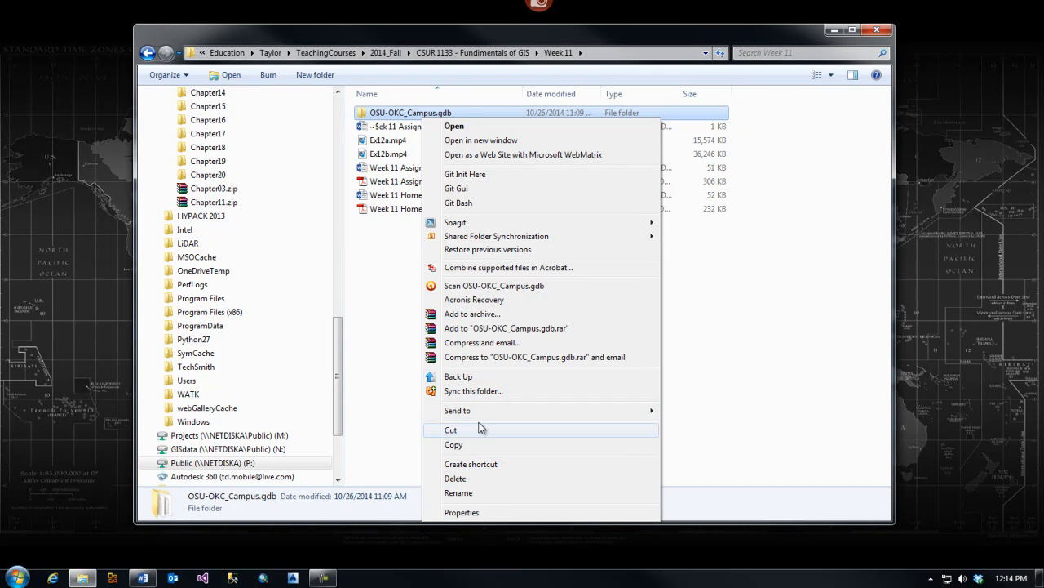
{"action": "mouse_move", "coordinate": [505, 412]}
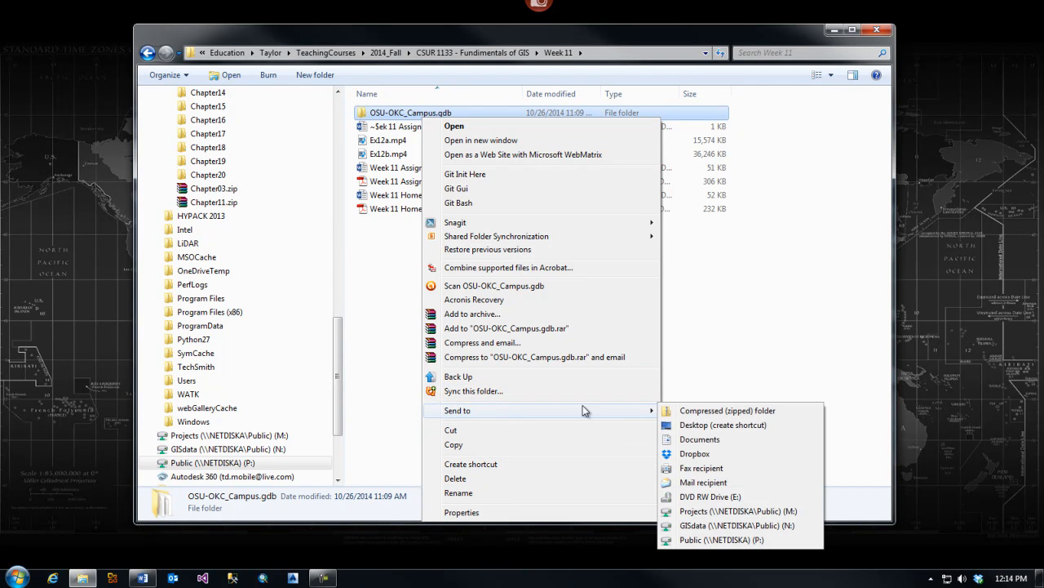
{"action": "left_click", "coordinate": [707, 415]}
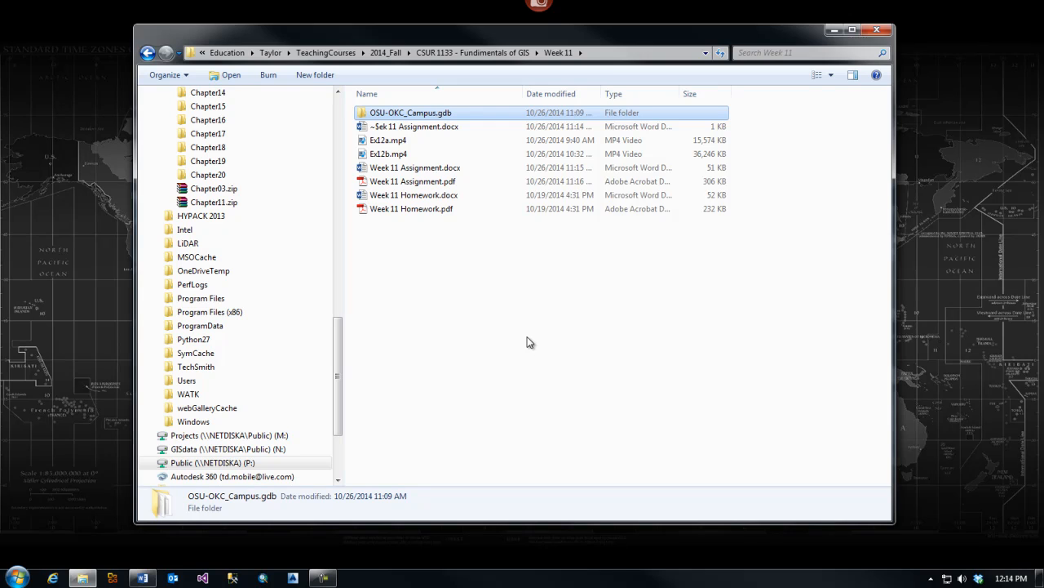
{"action": "left_click", "coordinate": [437, 291]}
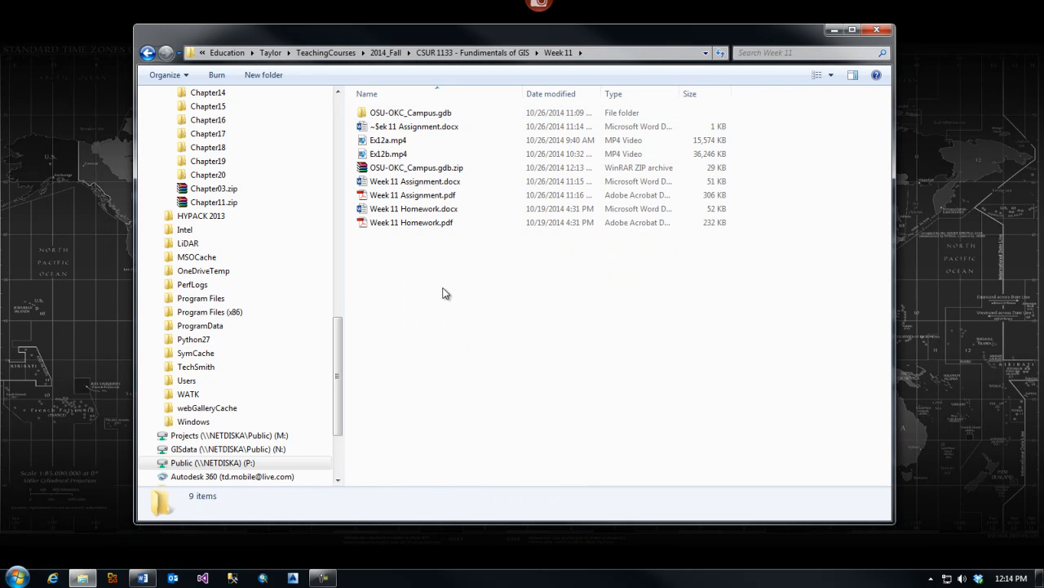